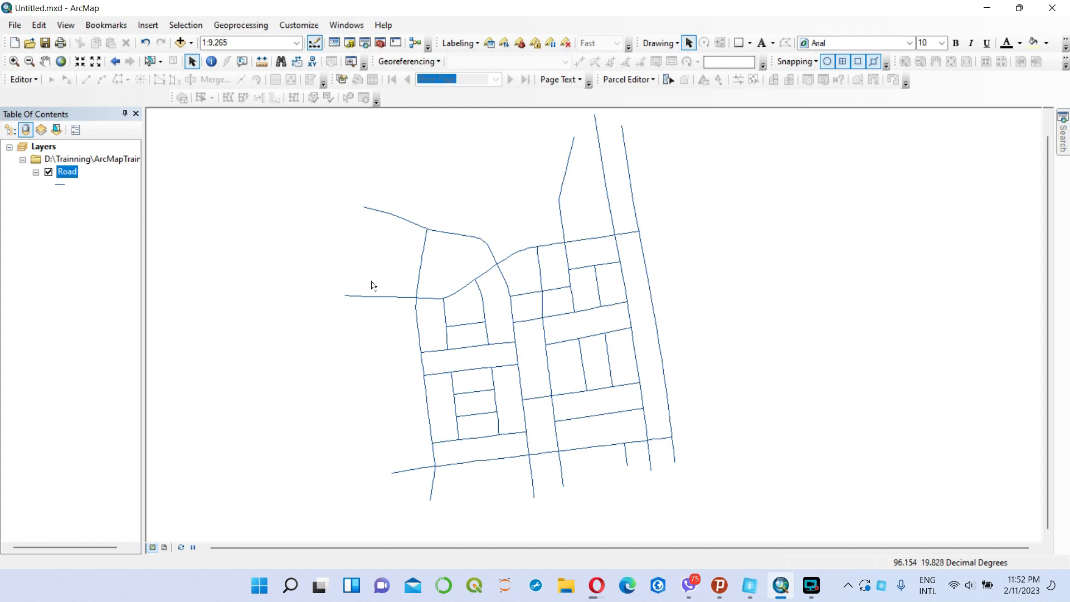
# Open the Road layer's attribute table, review its records, and close it.
pyautogui.scroll(2, 581, 427)
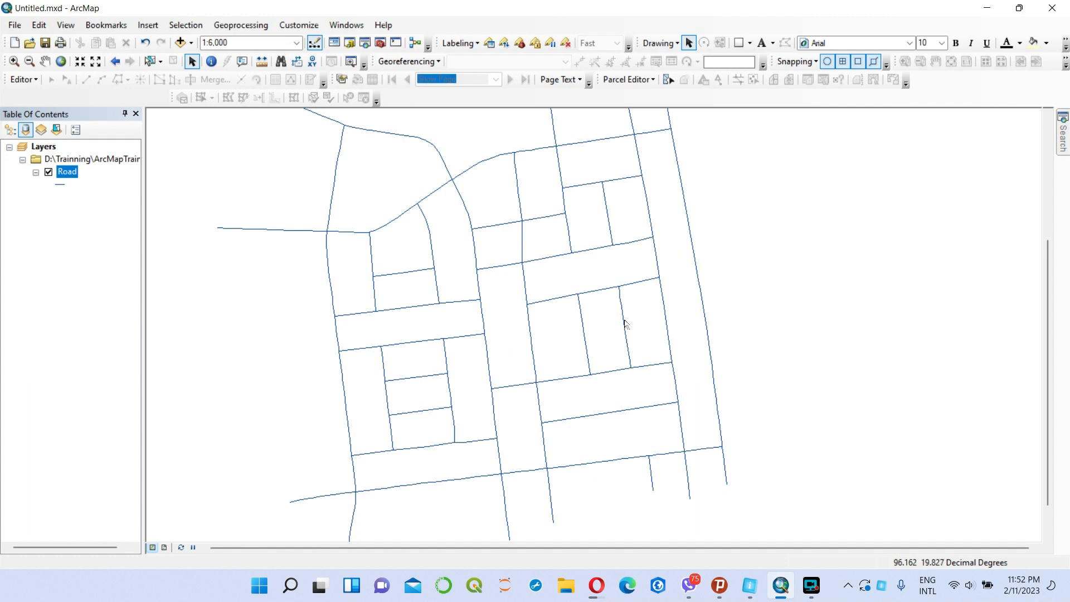
pyautogui.scroll(-1, 544, 353)
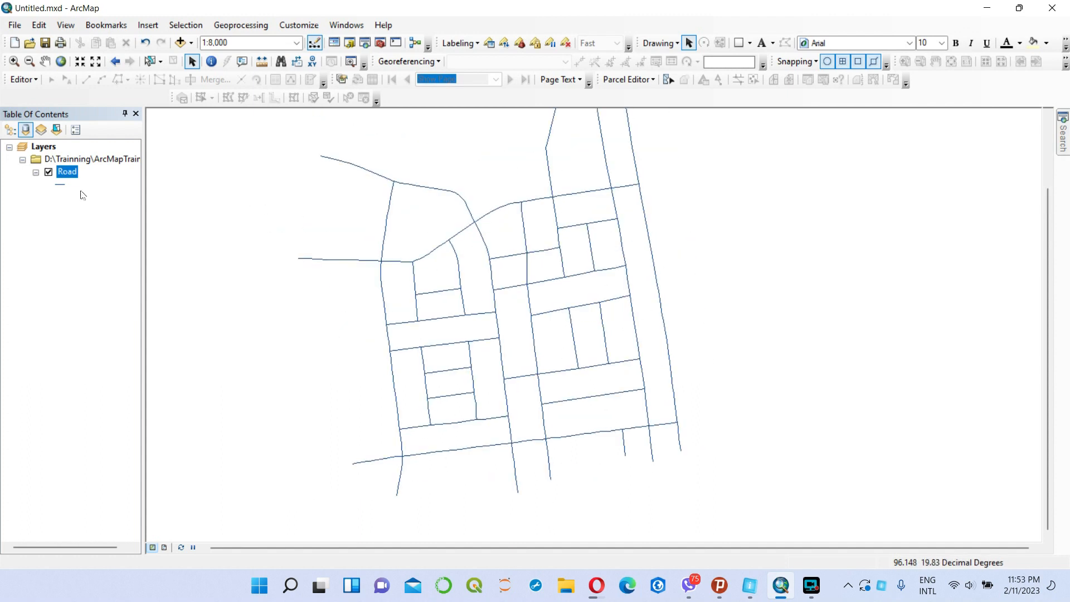
pyautogui.rightClick(68, 175)
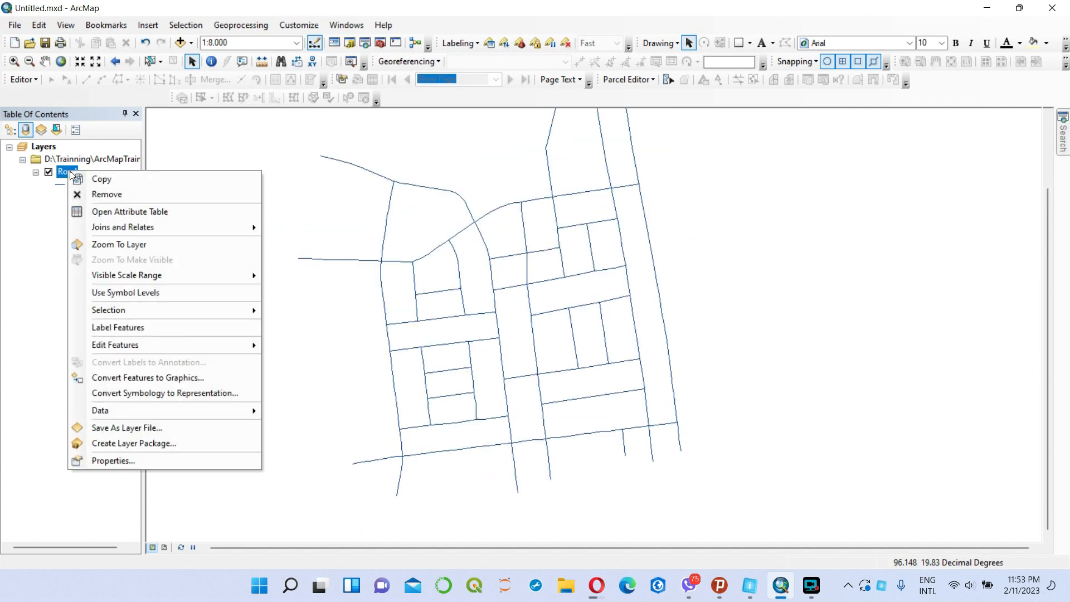
pyautogui.click(136, 211)
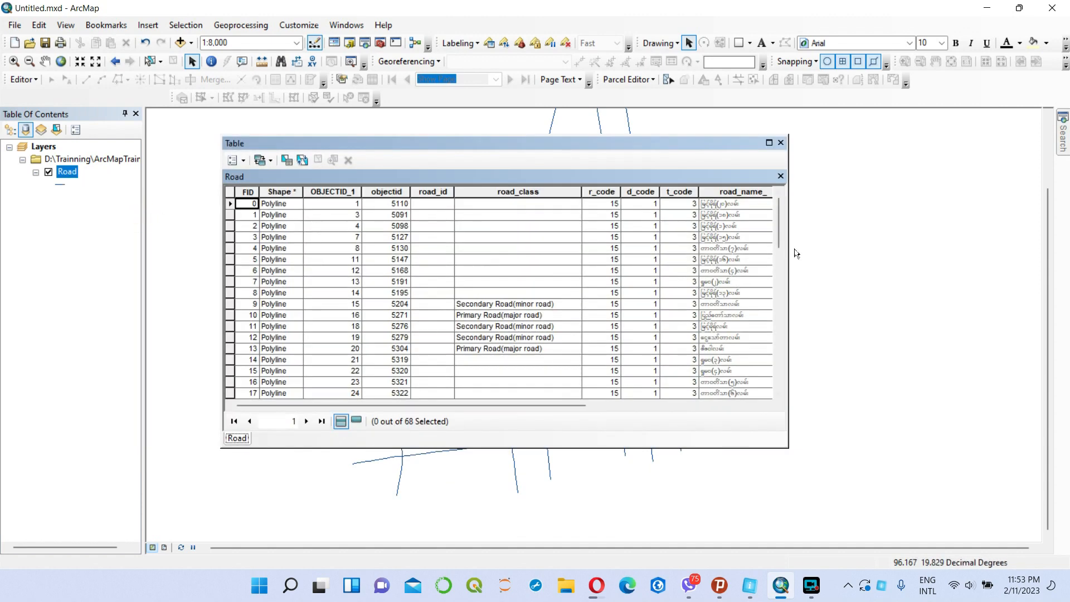
pyautogui.moveTo(780, 230)
pyautogui.mouseDown()
pyautogui.moveTo(778, 382)
pyautogui.moveTo(778, 214)
pyautogui.mouseUp()
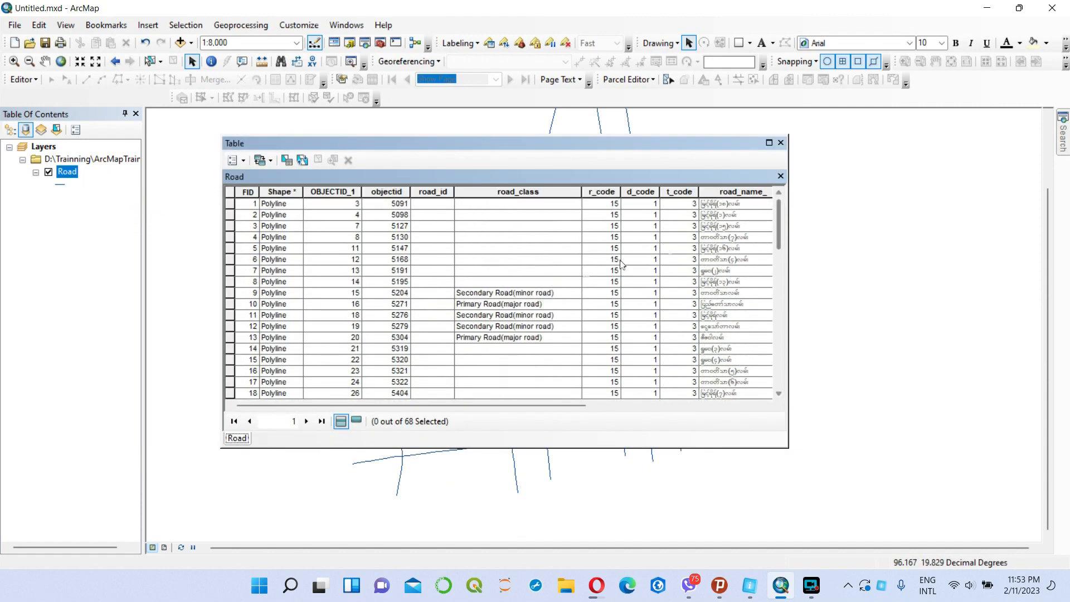
pyautogui.click(781, 143)
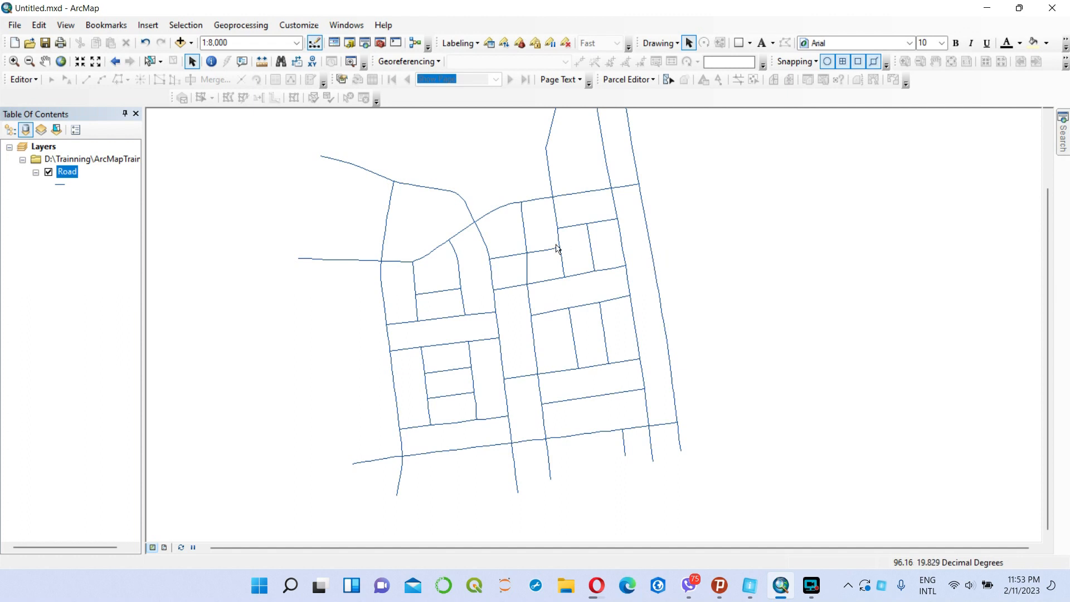
# Start an edit session and show the vertices of the long curved road running from the northwest to the south.
pyautogui.click(380, 282)
pyautogui.click(32, 79)
pyautogui.click(36, 90)
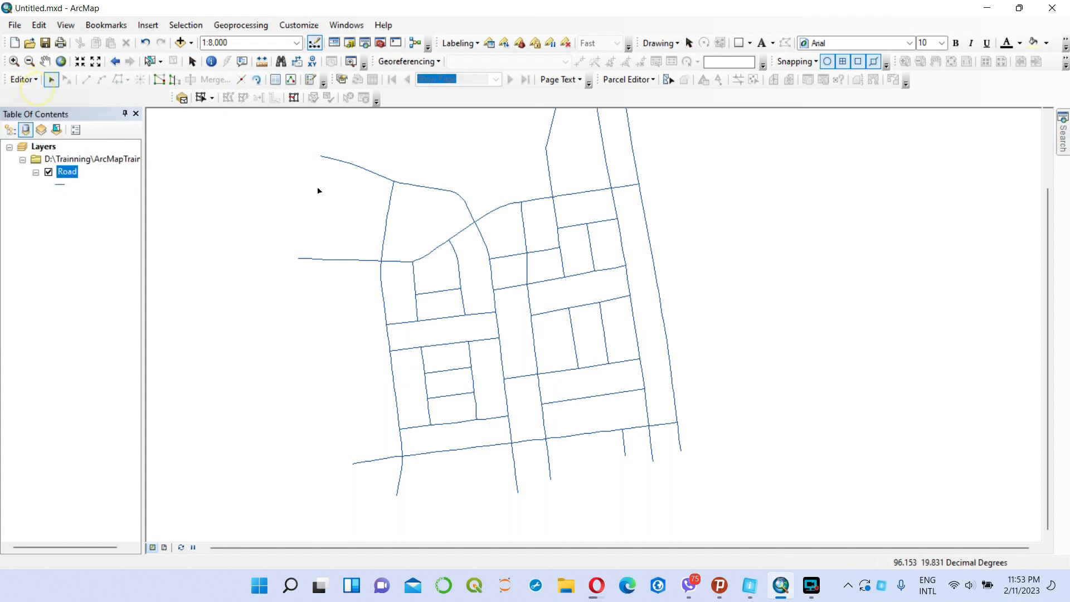
pyautogui.click(418, 187)
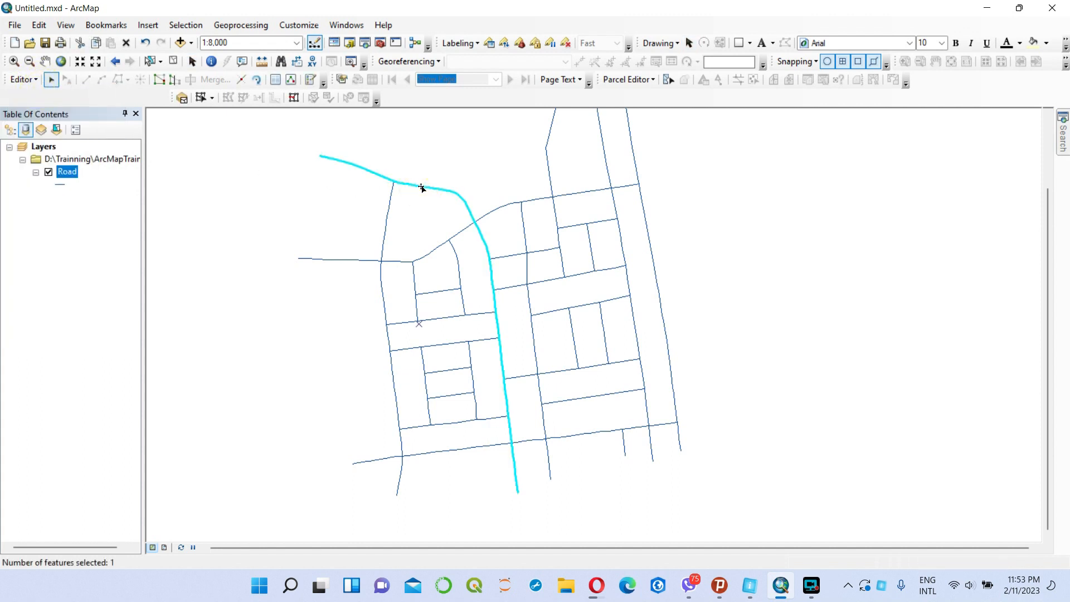
pyautogui.rightClick(419, 187)
pyautogui.click(464, 310)
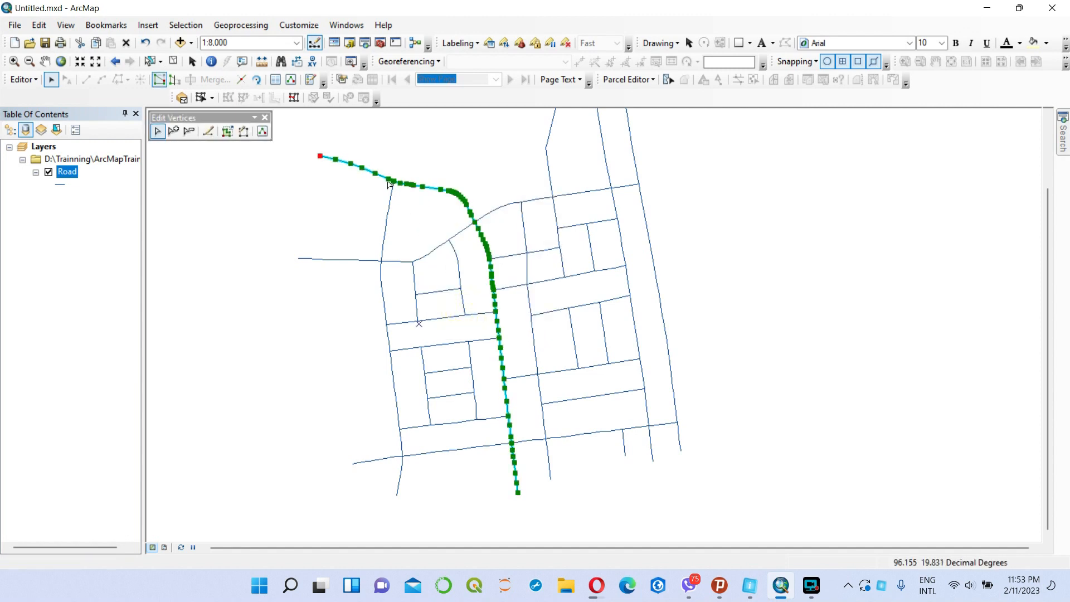
# Examine the vertices along the curved road and at its intersections up close, then clear the selection at full extent.
pyautogui.scroll(-3, 396, 174)
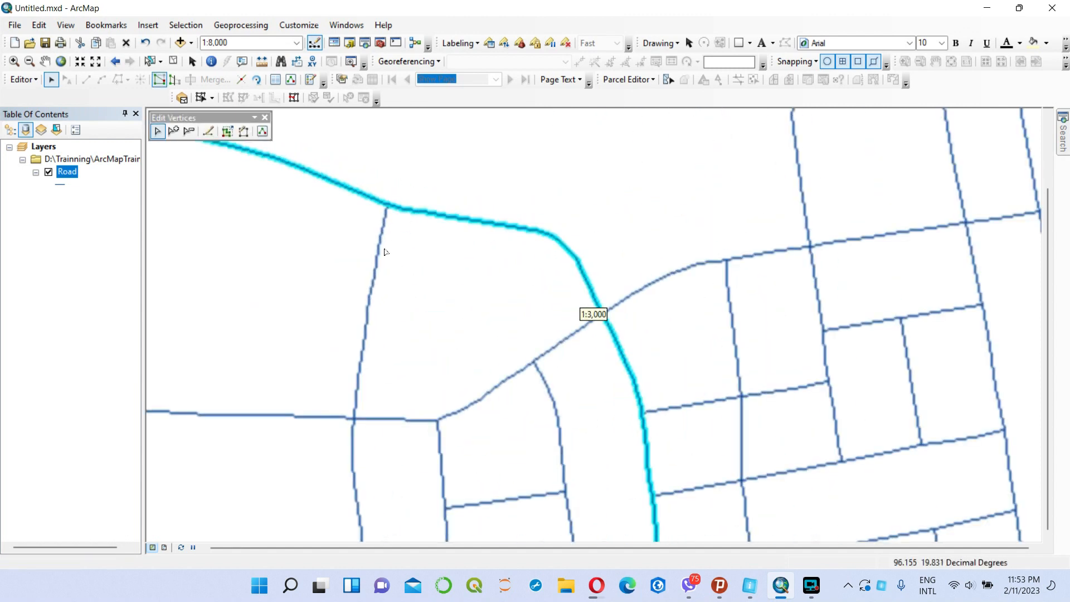
pyautogui.scroll(-3, 399, 197)
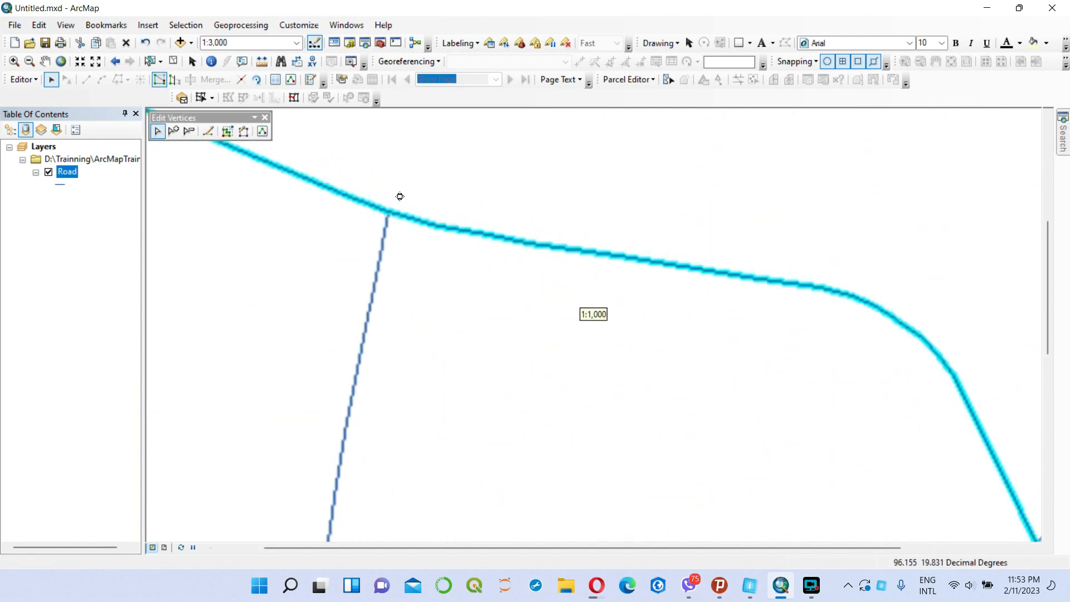
pyautogui.scroll(-2, 388, 220)
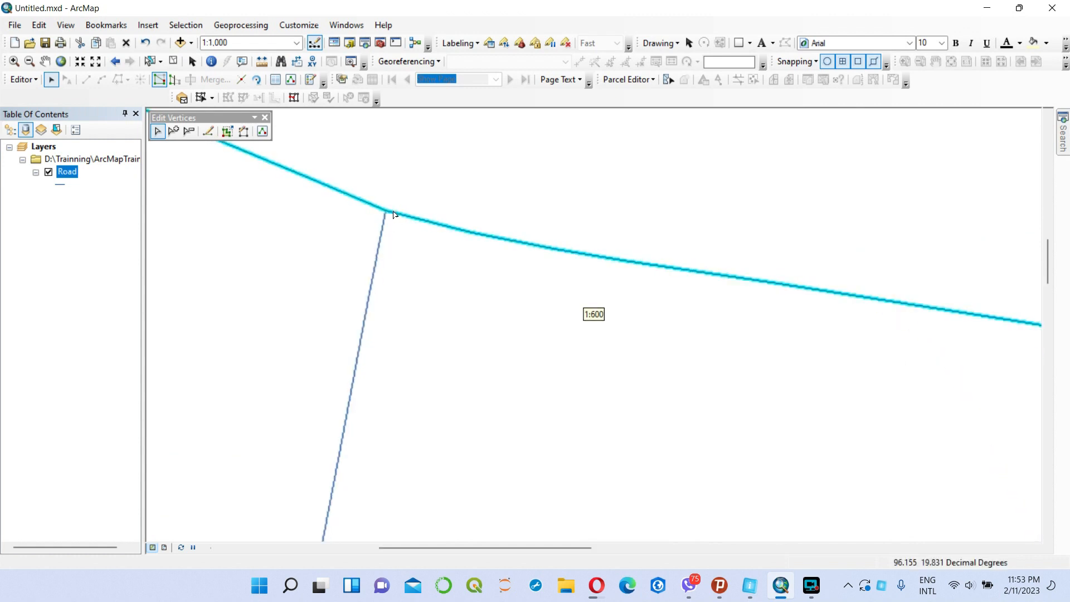
pyautogui.moveTo(856, 372); pyautogui.dragTo(480, 308)
pyautogui.scroll(-3, 693, 330)
pyautogui.scroll(3, 724, 326)
pyautogui.scroll(5, 747, 319)
pyautogui.moveTo(789, 412); pyautogui.dragTo(629, 330)
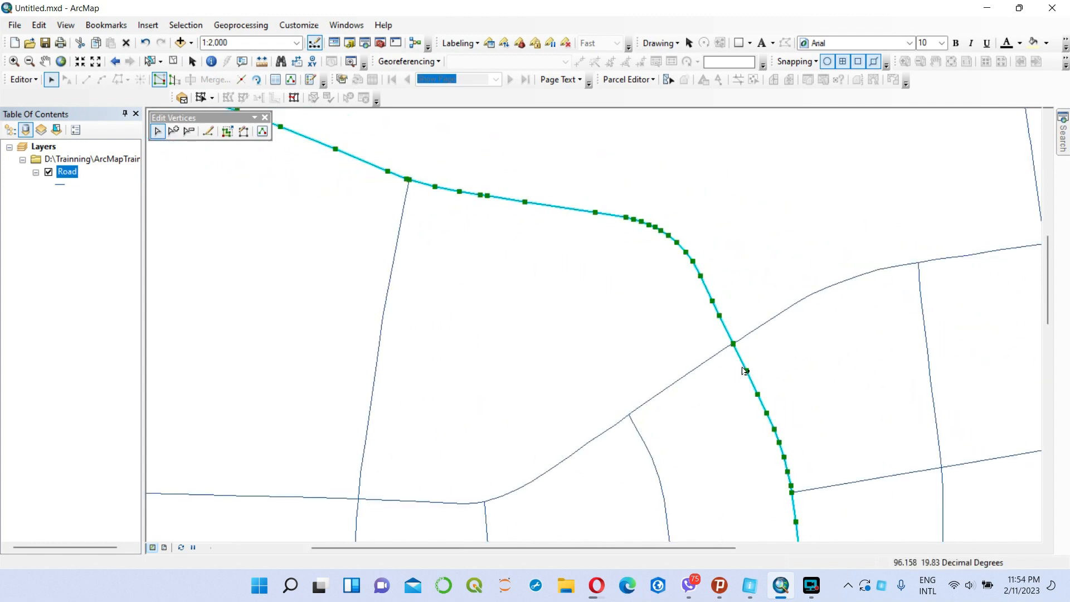
pyautogui.moveTo(808, 370); pyautogui.dragTo(718, 283)
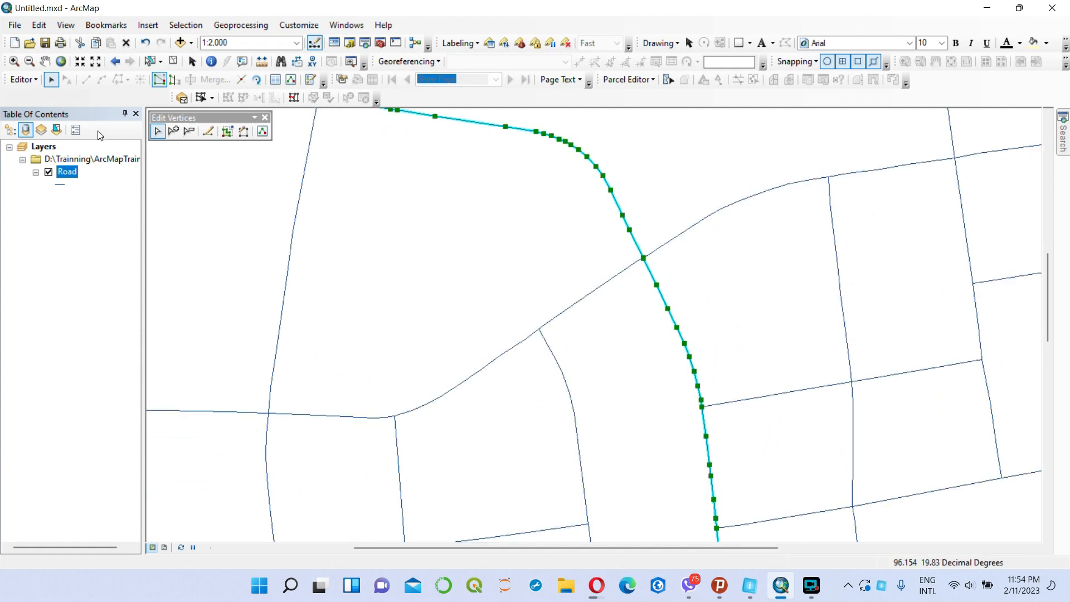
pyautogui.click(61, 61)
pyautogui.click(173, 61)
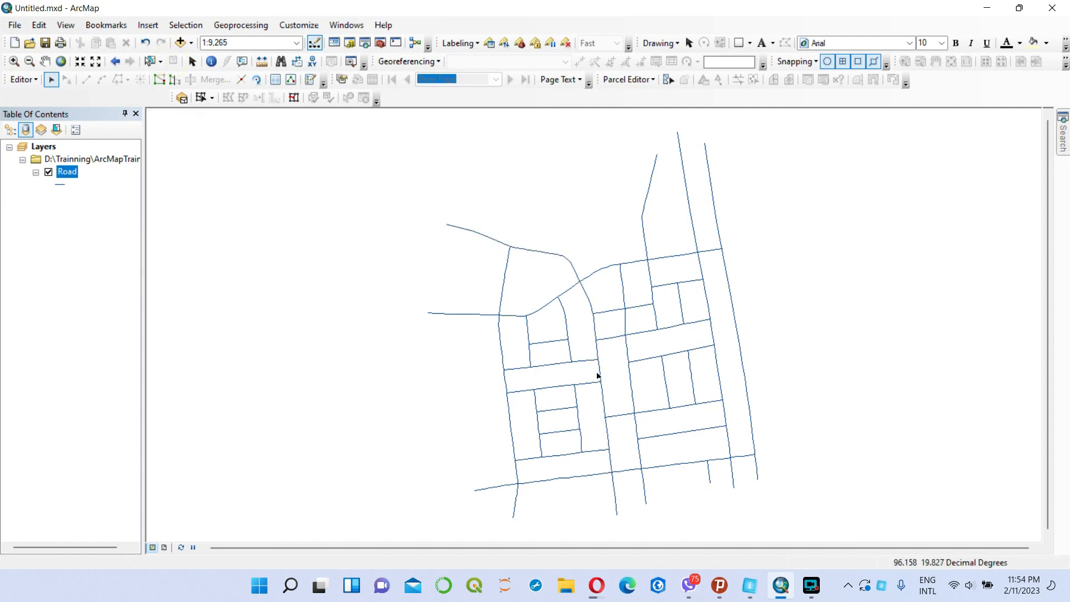
# Inspect at close range whether the cross road's east end connects to the long curved road, then return to full extent.
pyautogui.scroll(4, 599, 378)
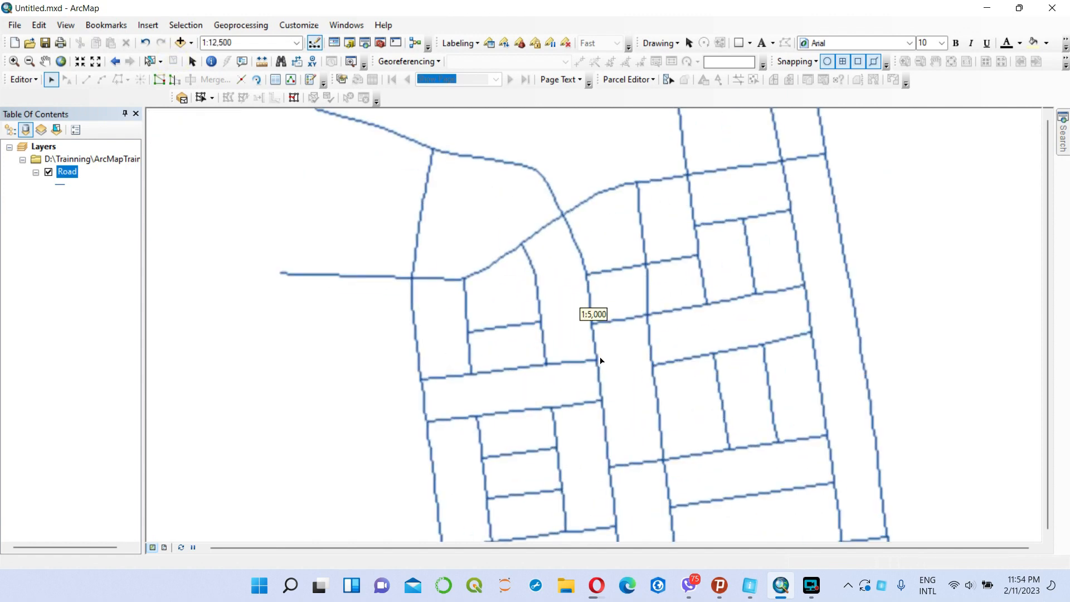
pyautogui.scroll(2, 602, 360)
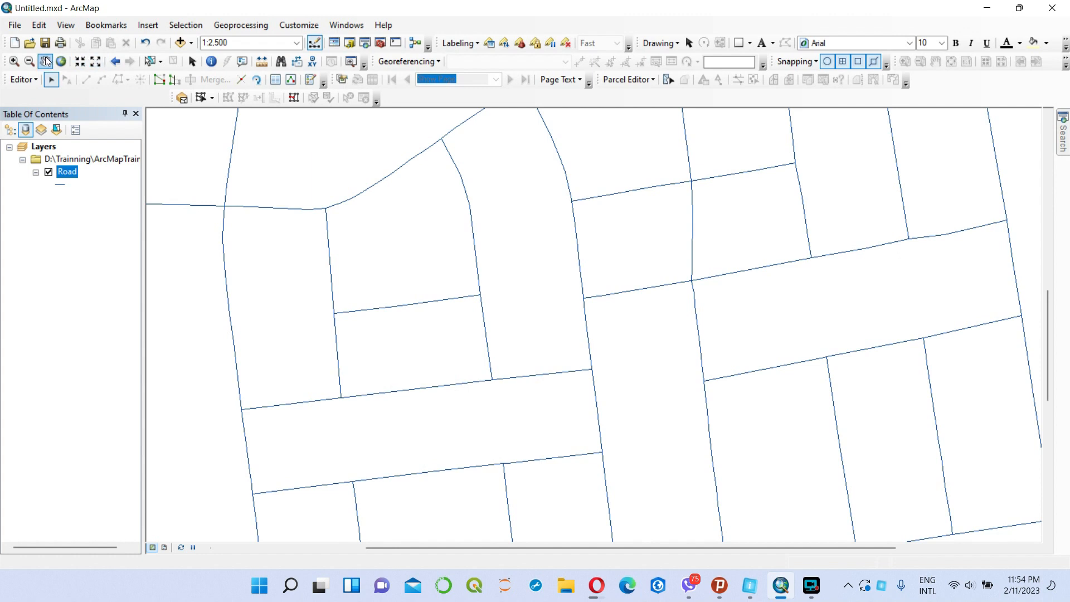
pyautogui.click(14, 62)
pyautogui.moveTo(569, 357); pyautogui.dragTo(632, 389)
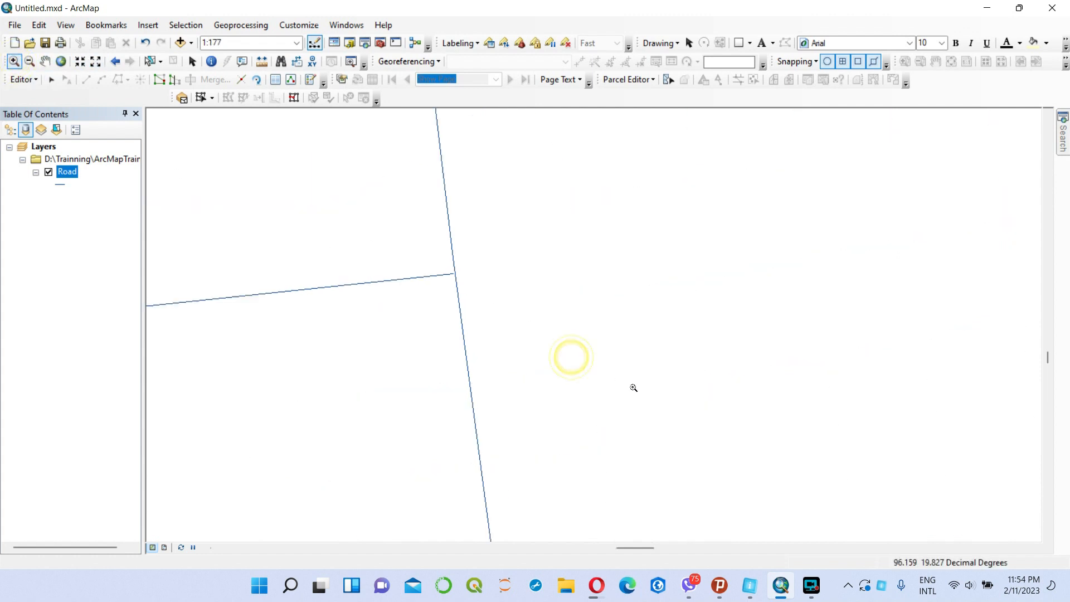
pyautogui.moveTo(440, 258); pyautogui.dragTo(490, 304)
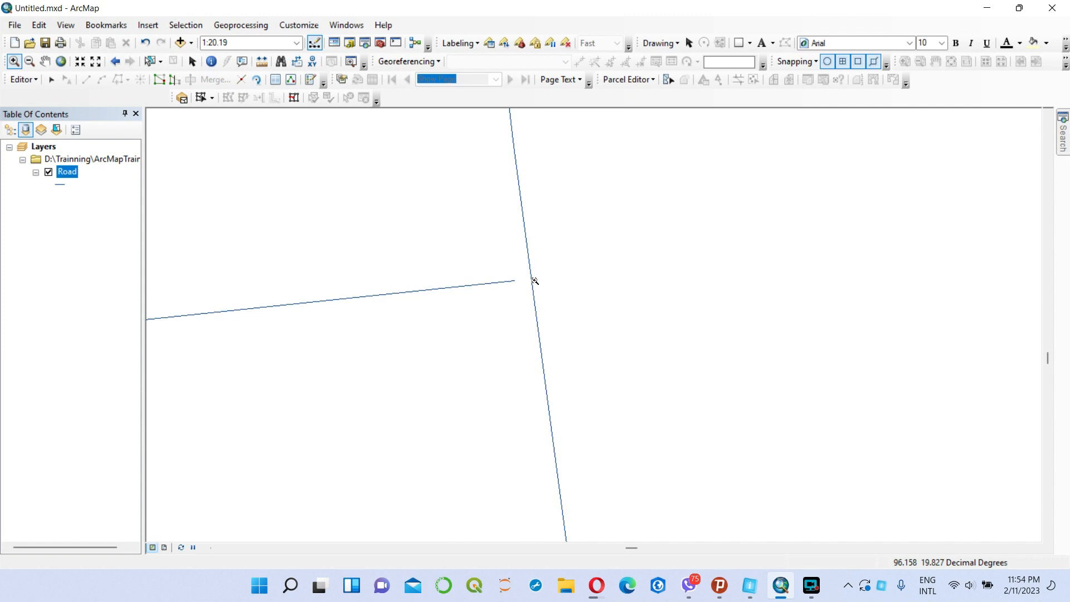
pyautogui.click(61, 62)
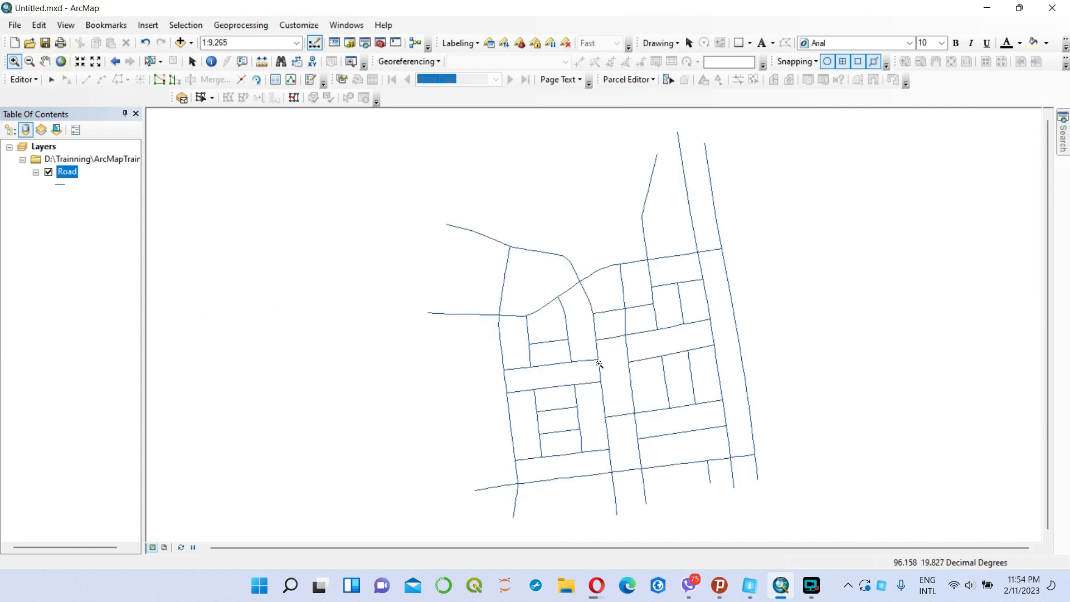
# Inspect at close range how the short cross road ends at the small inner curved road, then return to full extent.
pyautogui.moveTo(557, 330); pyautogui.dragTo(577, 346)
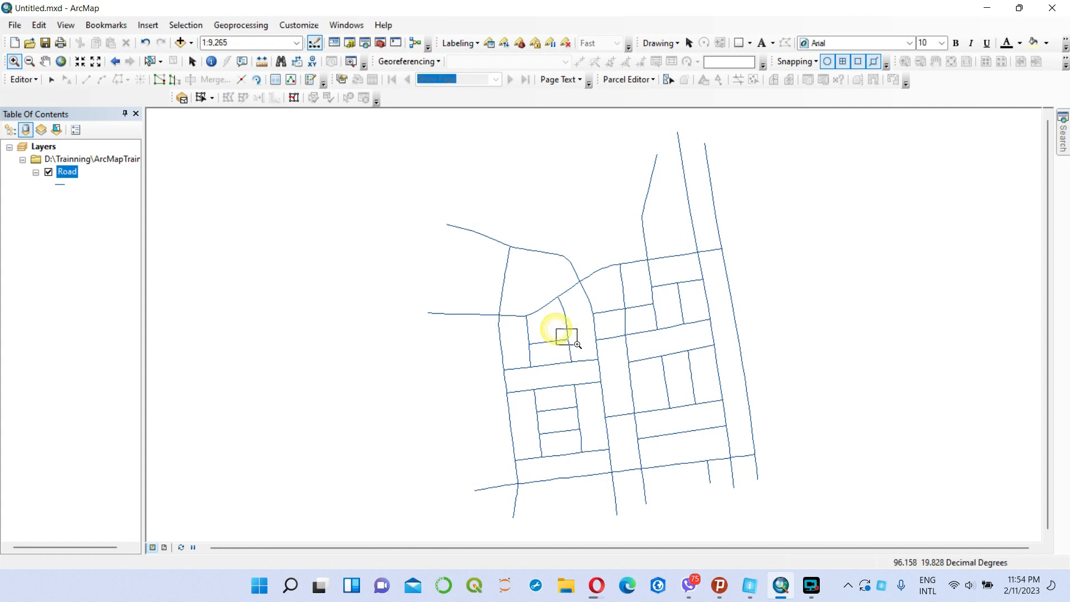
pyautogui.click(601, 352)
pyautogui.moveTo(566, 268); pyautogui.dragTo(650, 341)
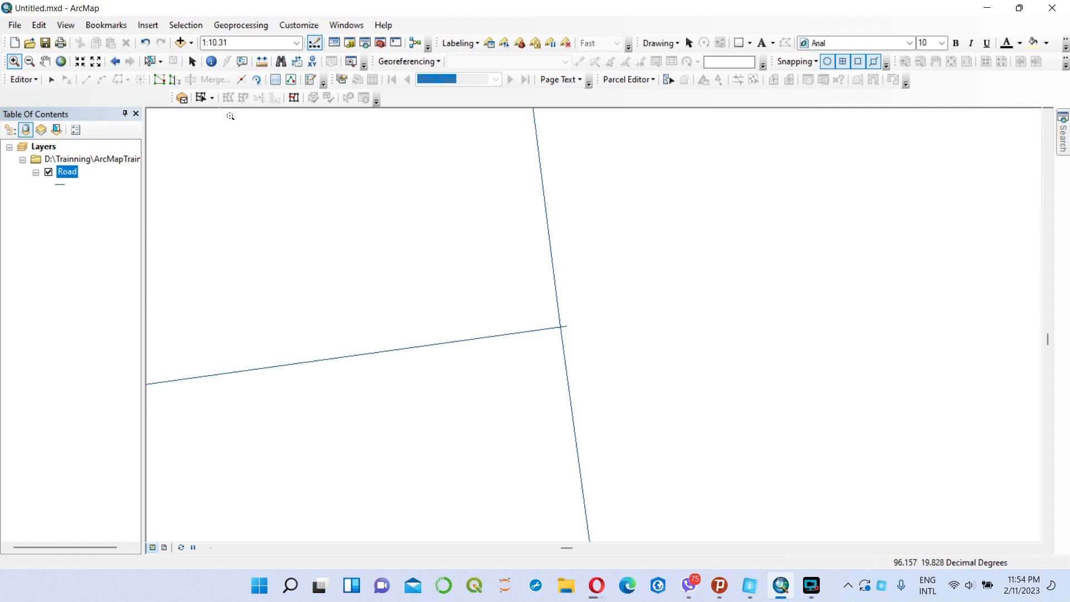
pyautogui.click(60, 61)
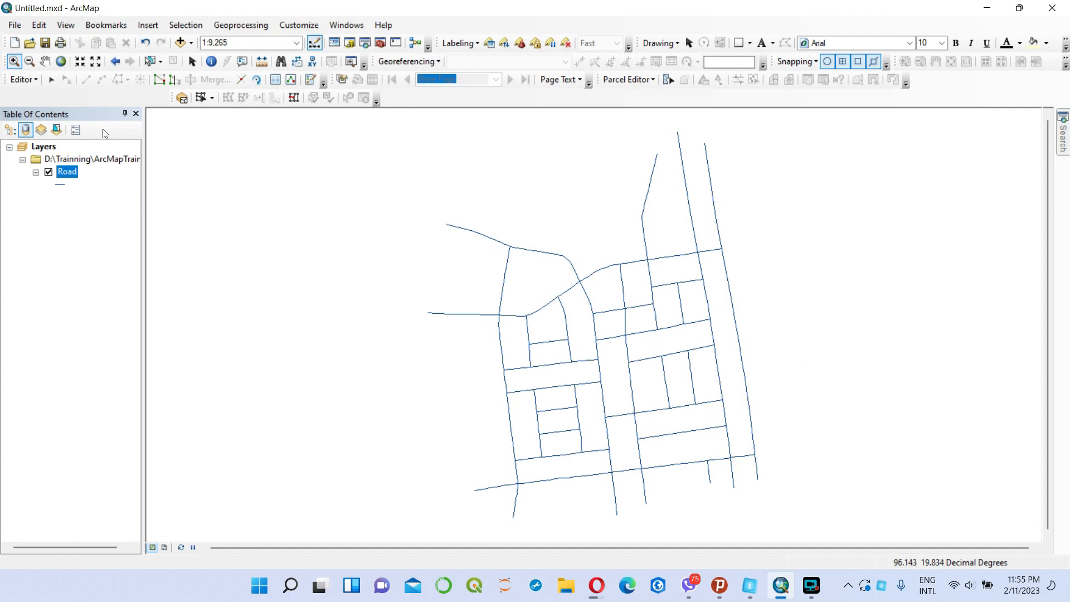
# Select the cross road in the upper middle of the network and check it for overlapping features.
pyautogui.click(51, 81)
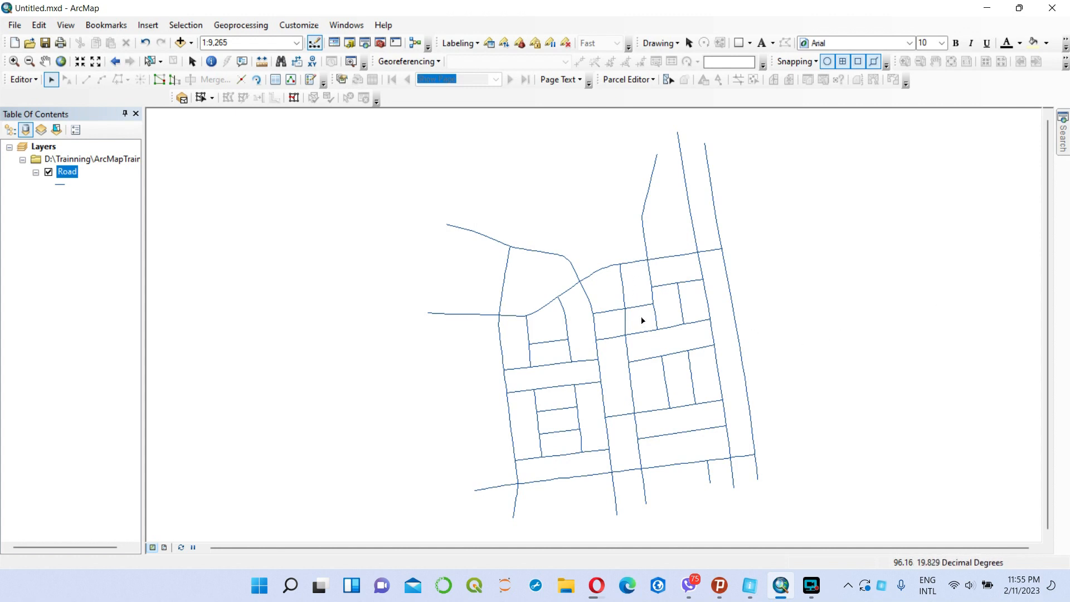
pyautogui.click(645, 333)
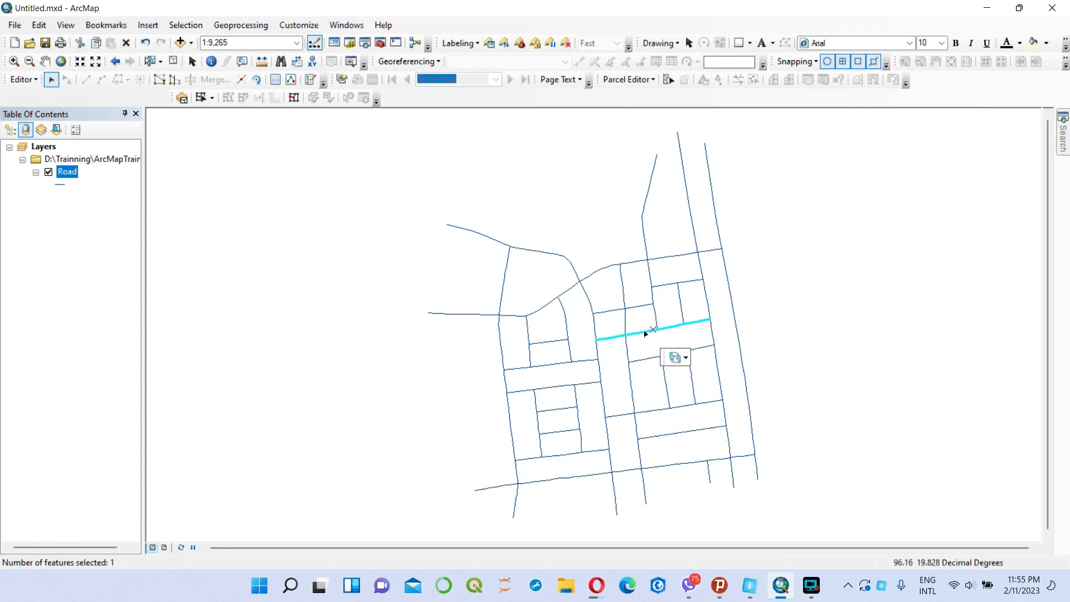
pyautogui.click(687, 357)
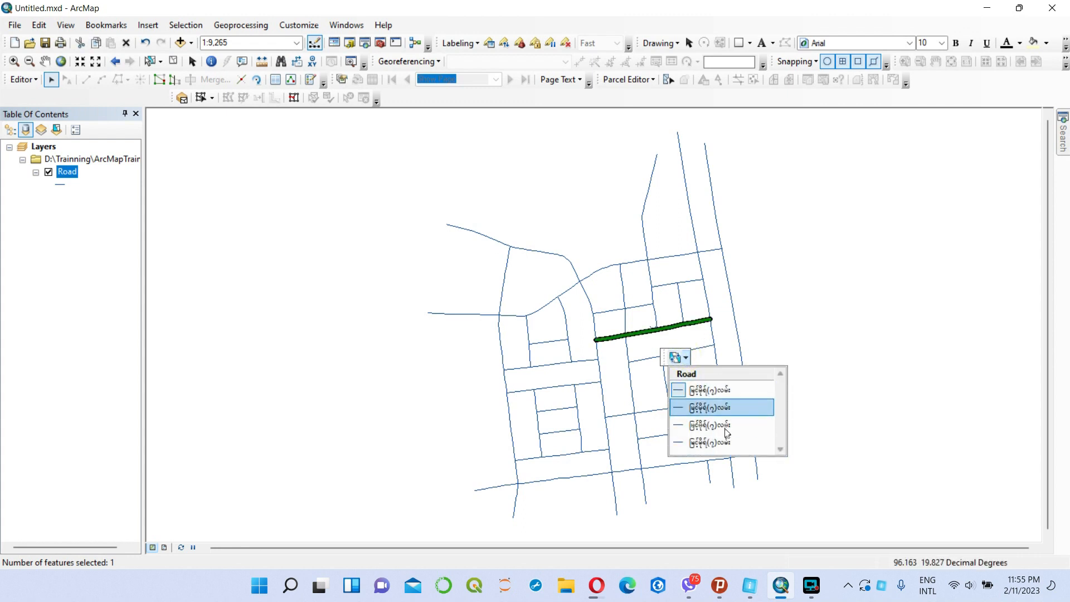
pyautogui.click(780, 310)
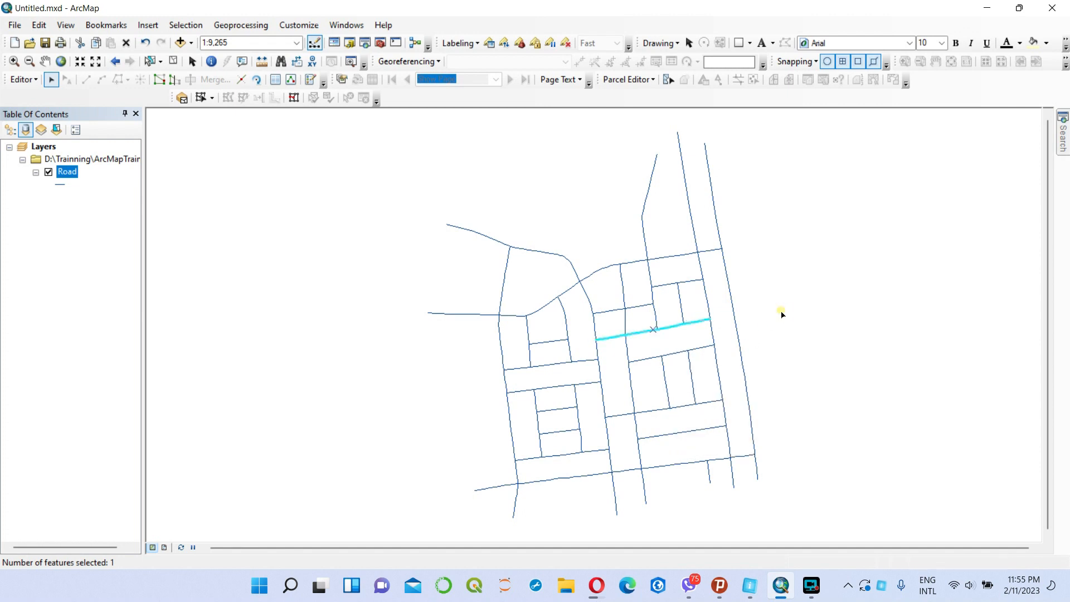
# Check the lower cross road, south of the two short parallel roads, for overlapping features and clear the selection.
pyautogui.click(645, 412)
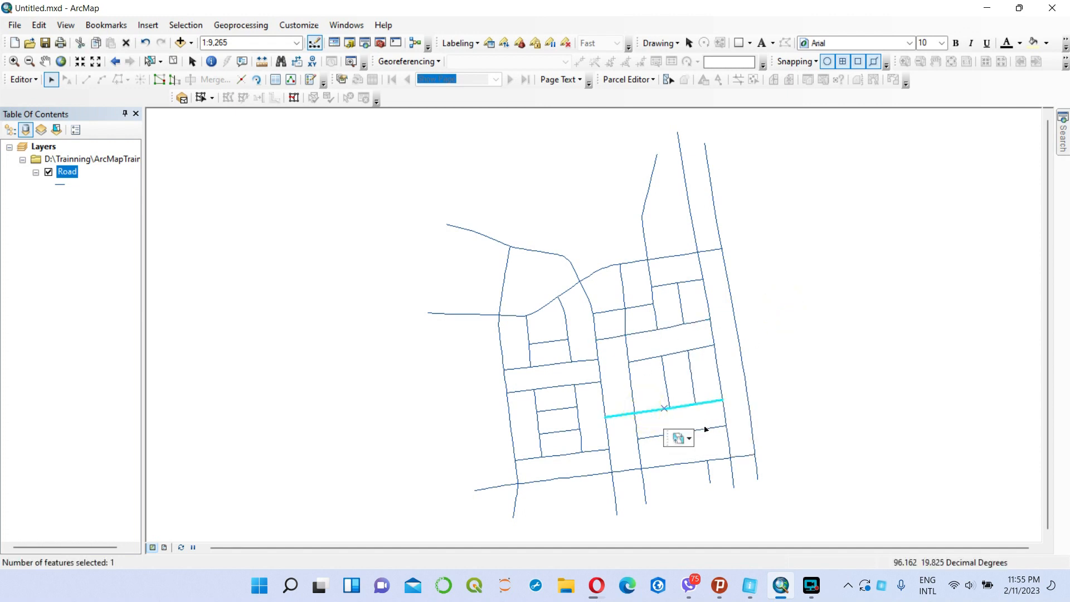
pyautogui.click(689, 438)
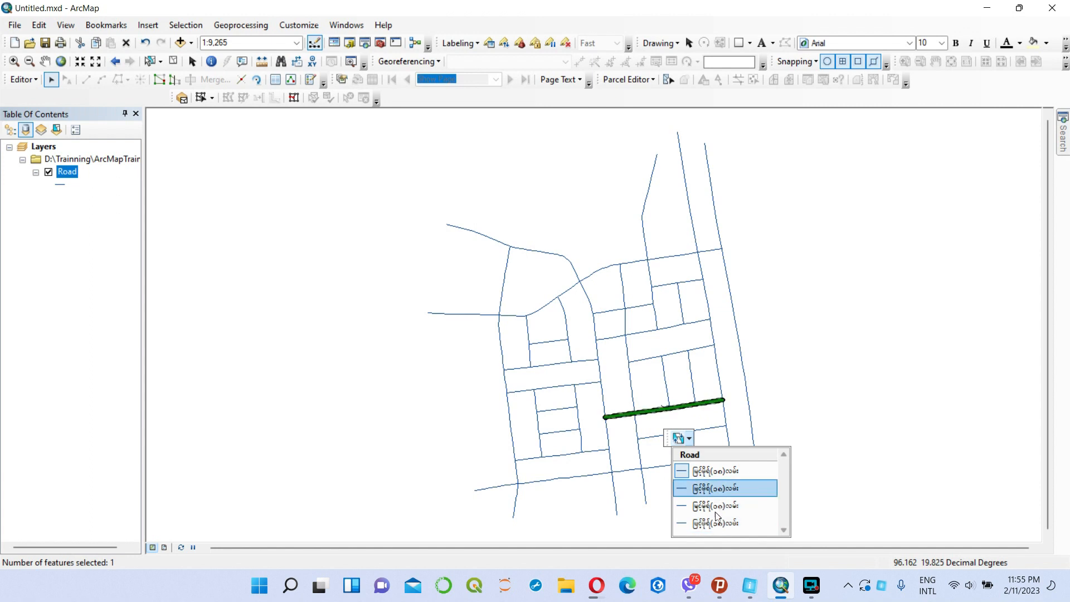
pyautogui.click(774, 399)
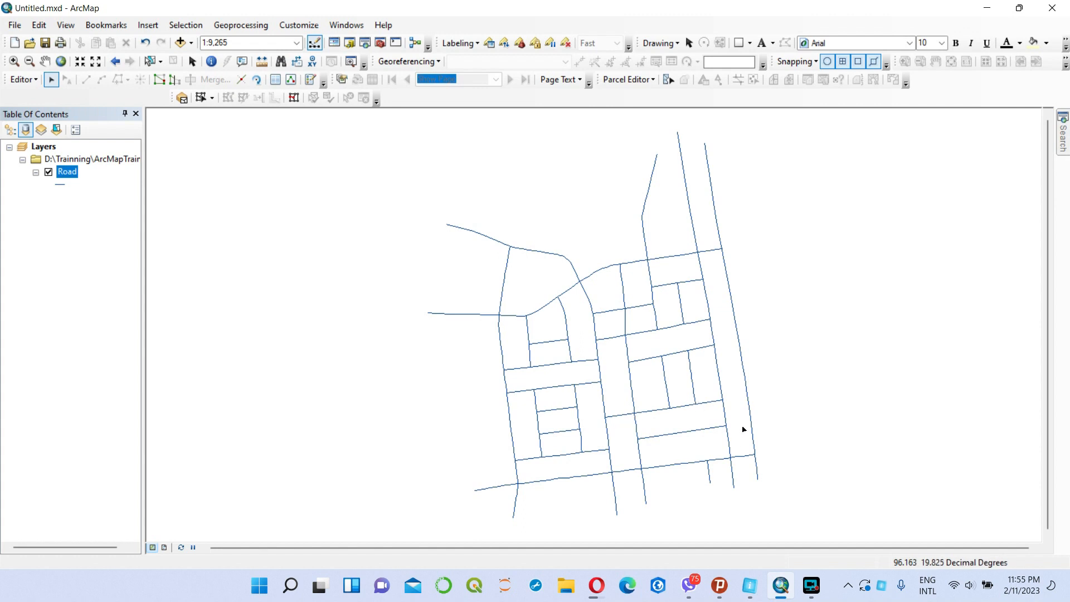
pyautogui.moveTo(814, 396); pyautogui.dragTo(767, 385)
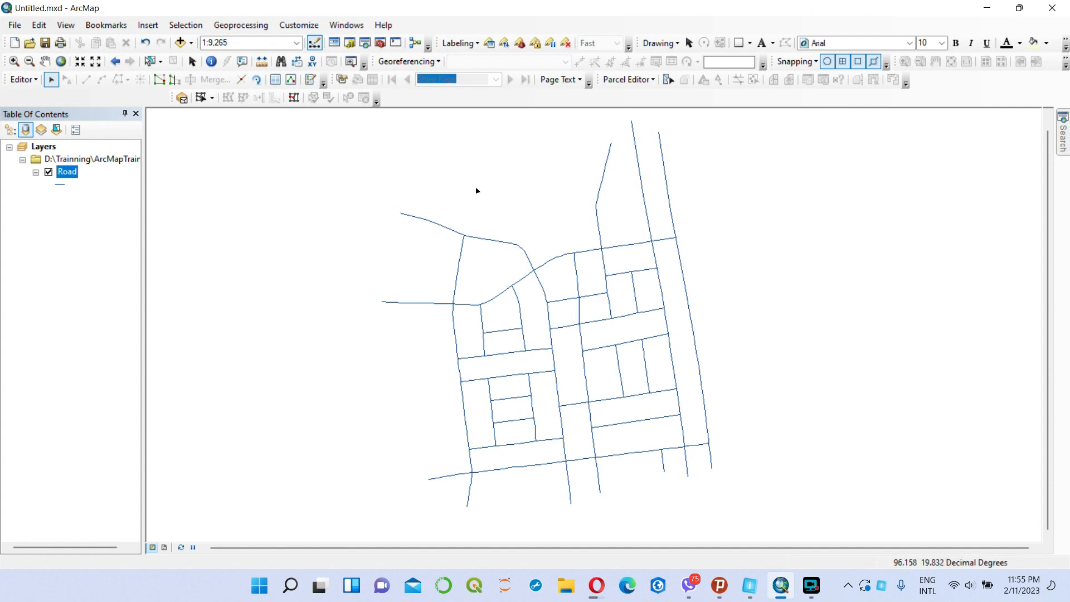
# Create a new file geodatabase in the ArcMapTraining folder of the D:\Trainning connection.
pyautogui.click(349, 43)
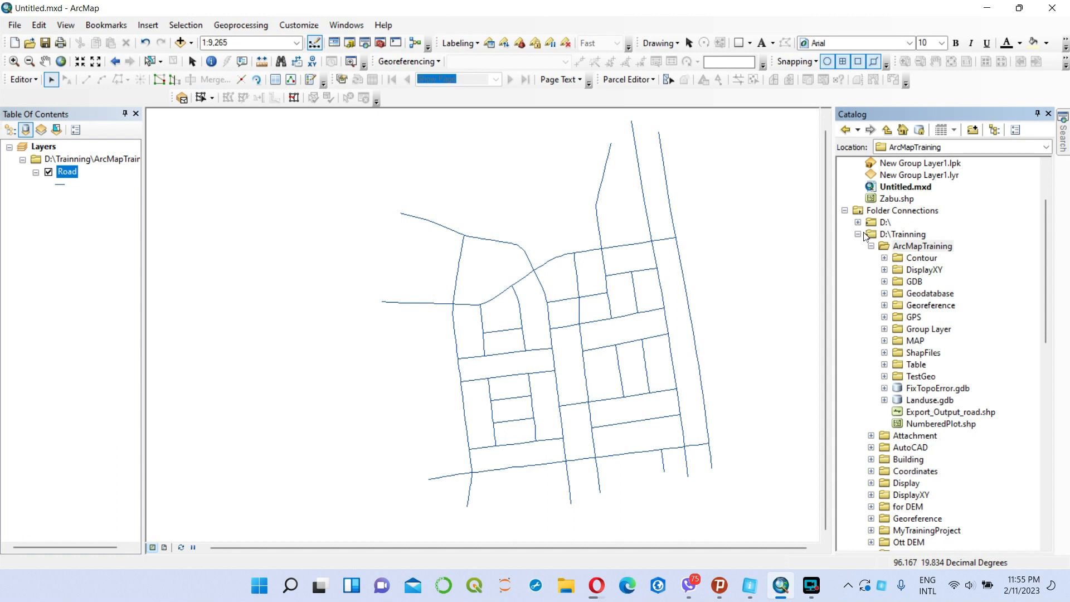
pyautogui.rightClick(929, 250)
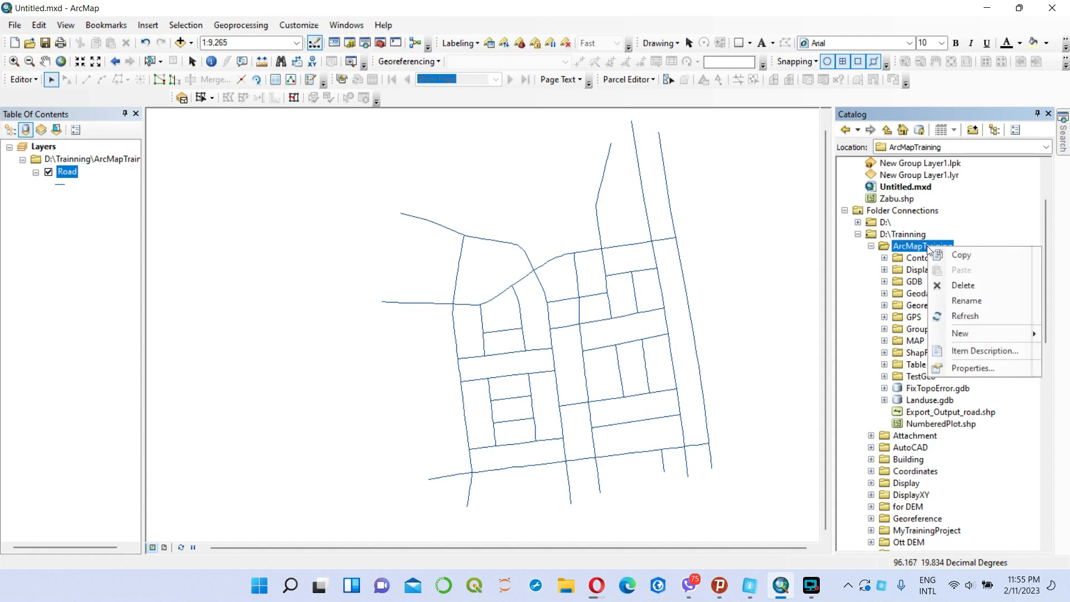
pyautogui.moveTo(972, 332)
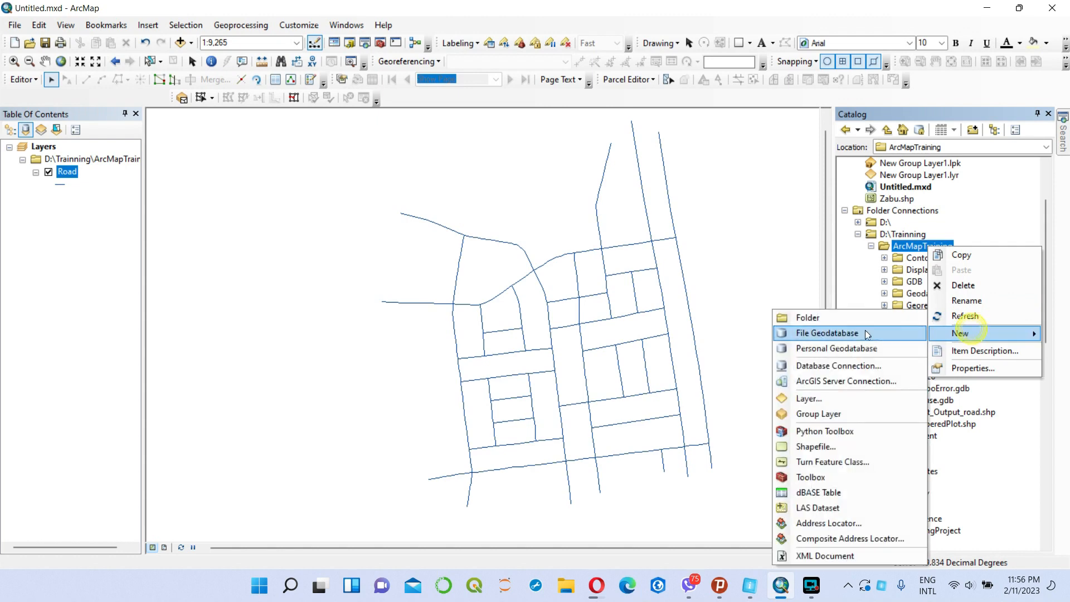
pyautogui.click(812, 336)
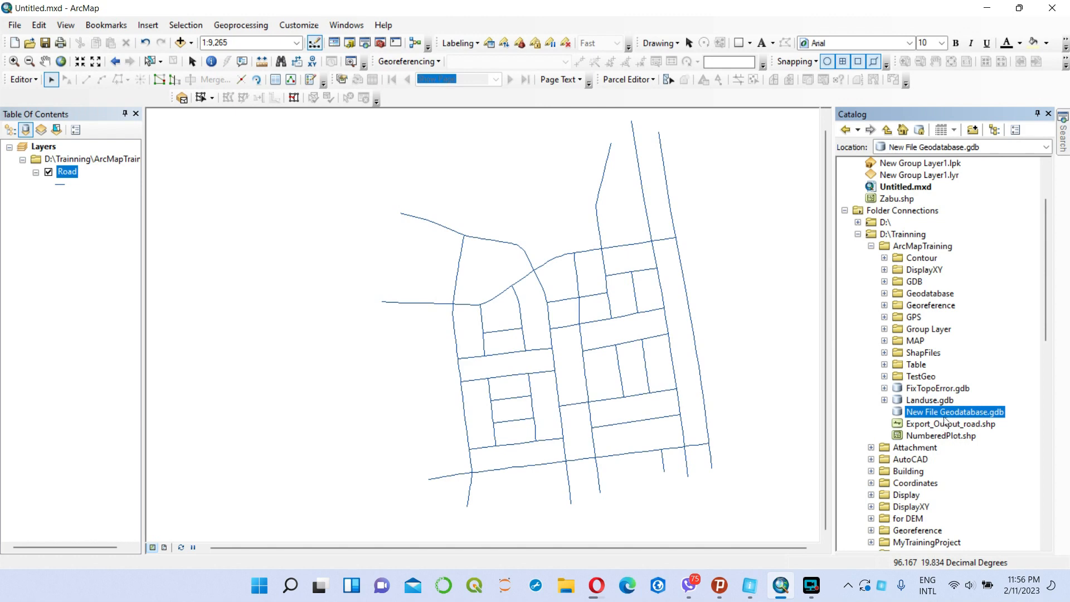
# Rename the new file geodatabase in the ArcMapTraining folder as TopoCheck.
pyautogui.rightClick(954, 415)
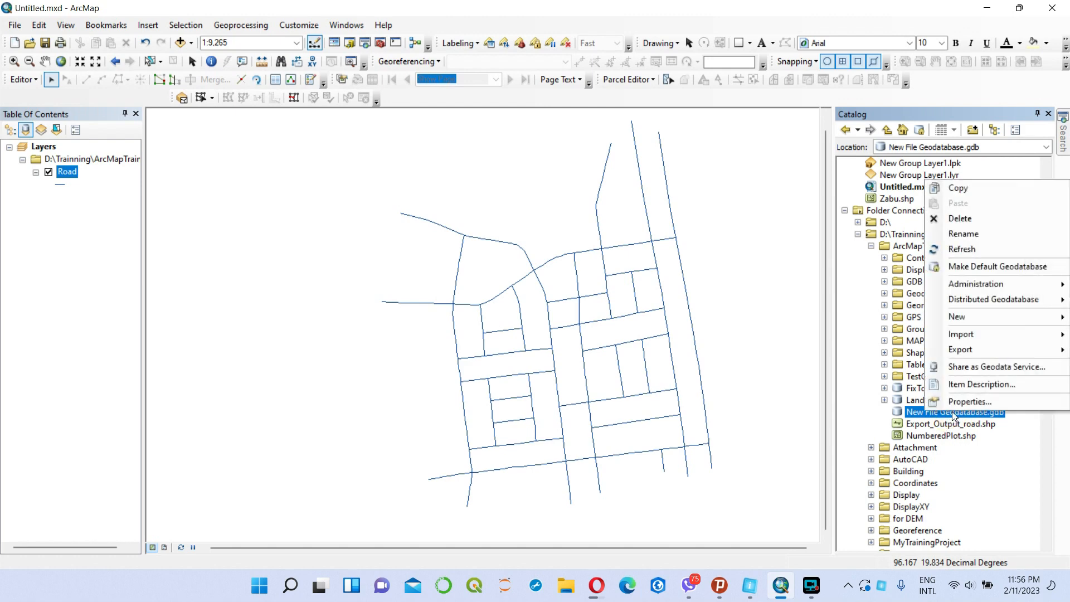
pyautogui.click(976, 233)
pyautogui.moveTo(989, 413); pyautogui.dragTo(885, 413)
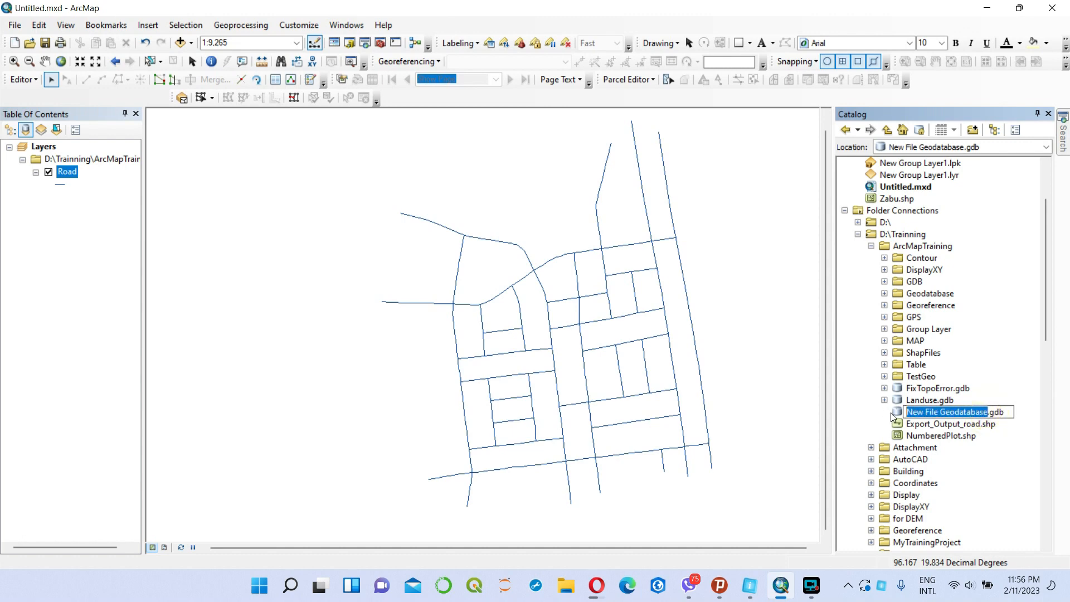
pyautogui.write('Topo')
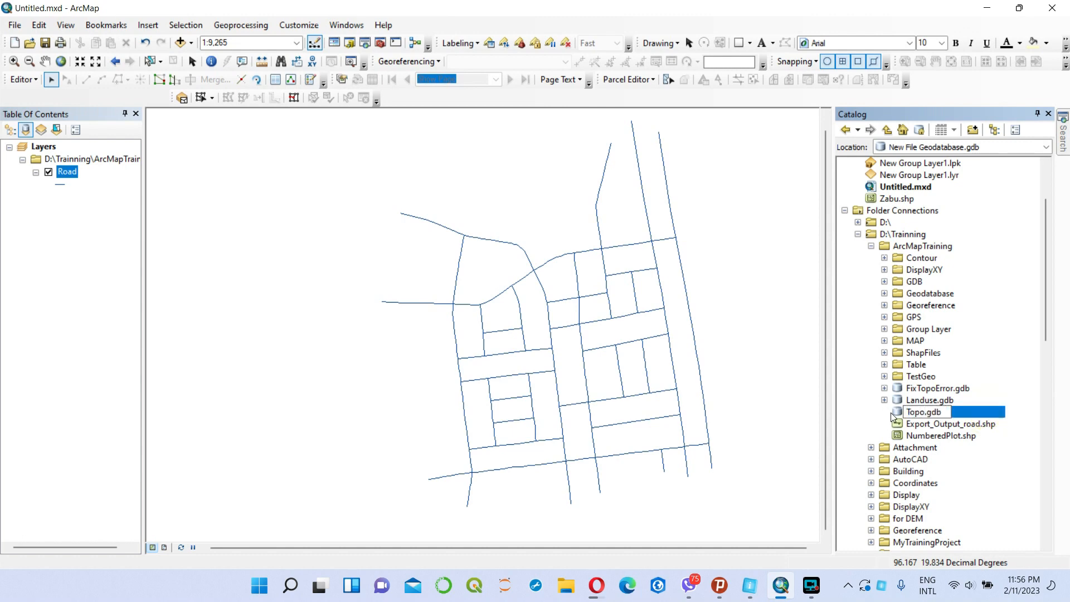
pyautogui.write('Check')
pyautogui.press('Return')
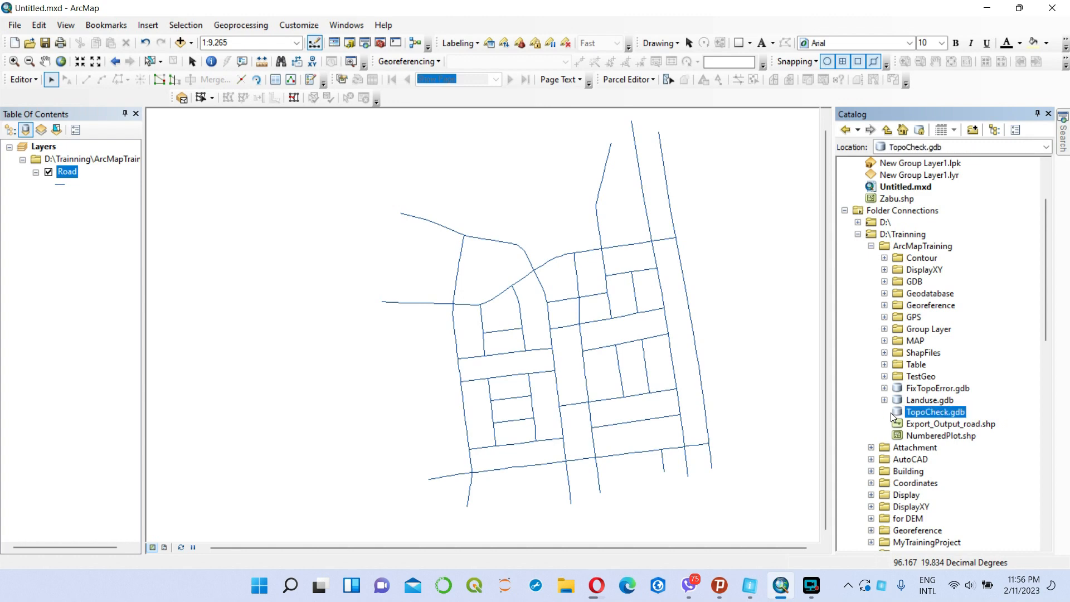
# Create a feature dataset named RoadDS in TopoCheck.gdb with the WGS 1984 coordinate system, no vertical coordinate system and the default tolerances.
pyautogui.rightClick(937, 416)
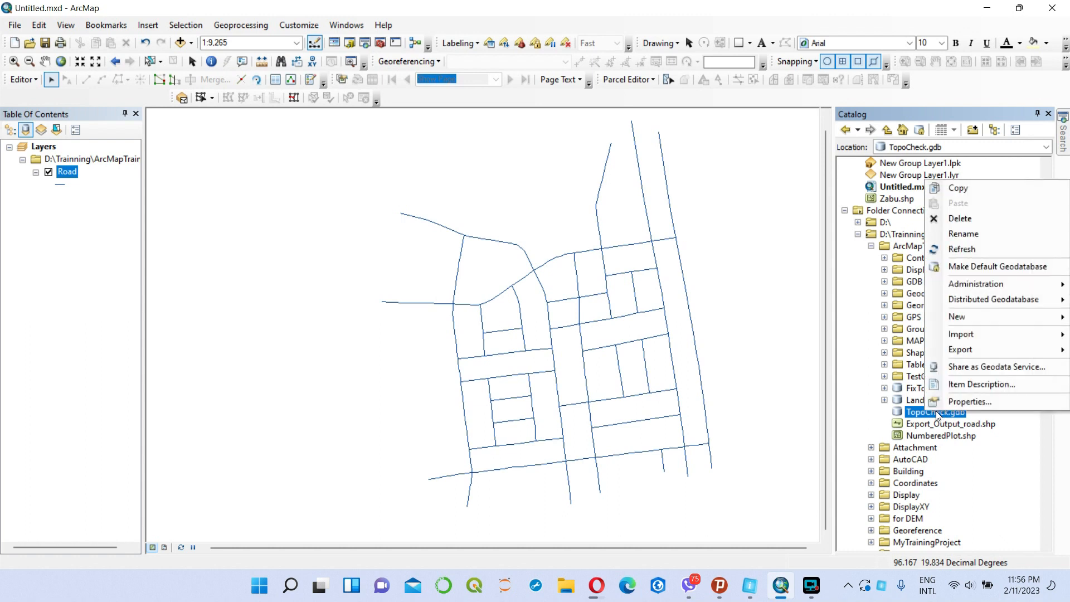
pyautogui.moveTo(971, 316)
pyautogui.click(853, 318)
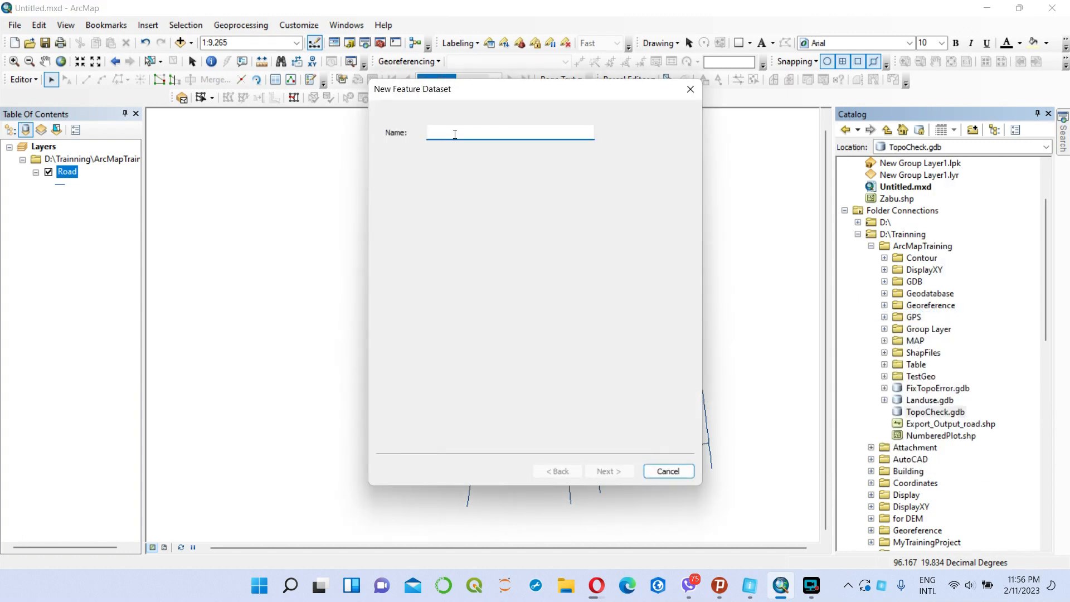
pyautogui.write('RoadDS')
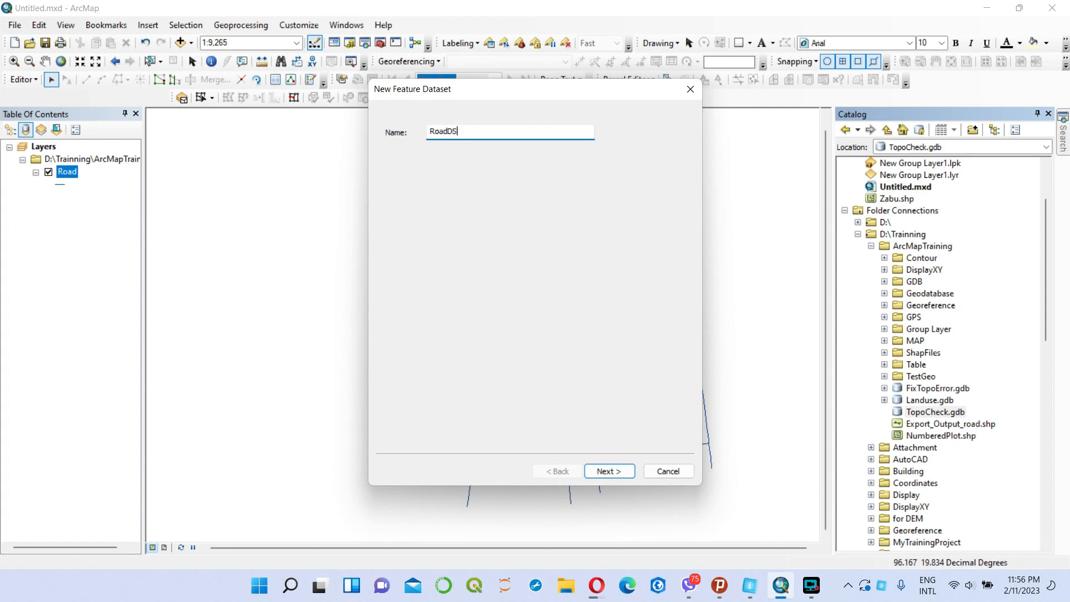
pyautogui.click(609, 471)
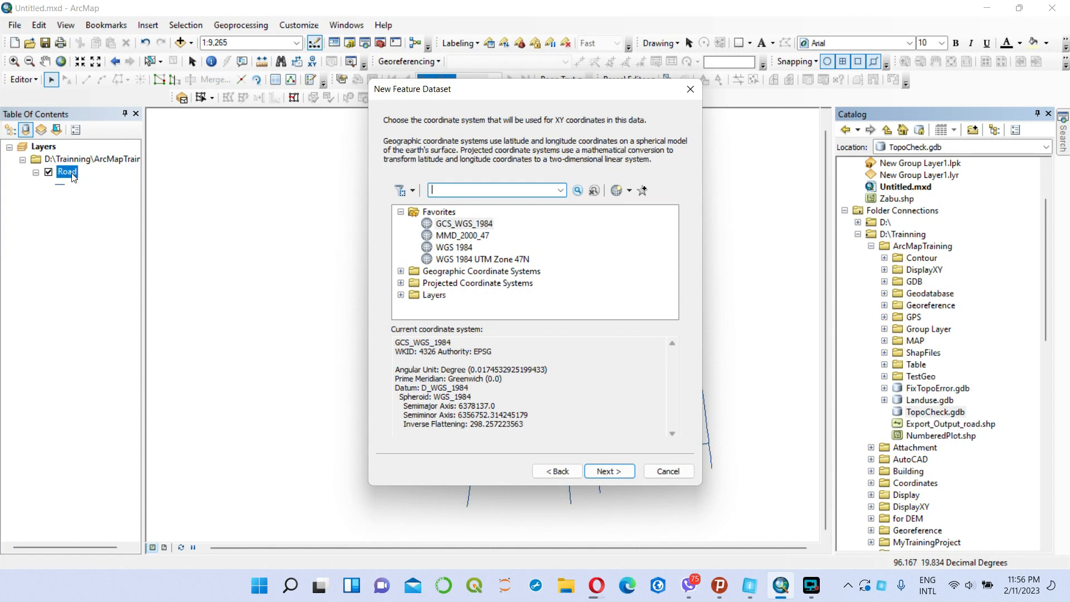
pyautogui.click(471, 250)
pyautogui.click(624, 472)
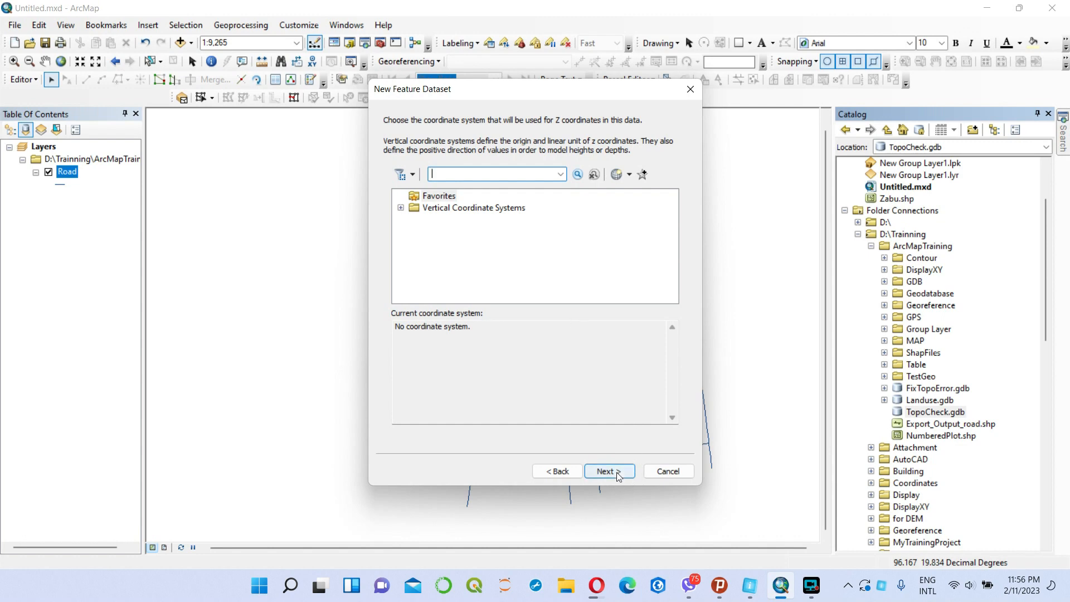
pyautogui.click(617, 474)
pyautogui.click(614, 472)
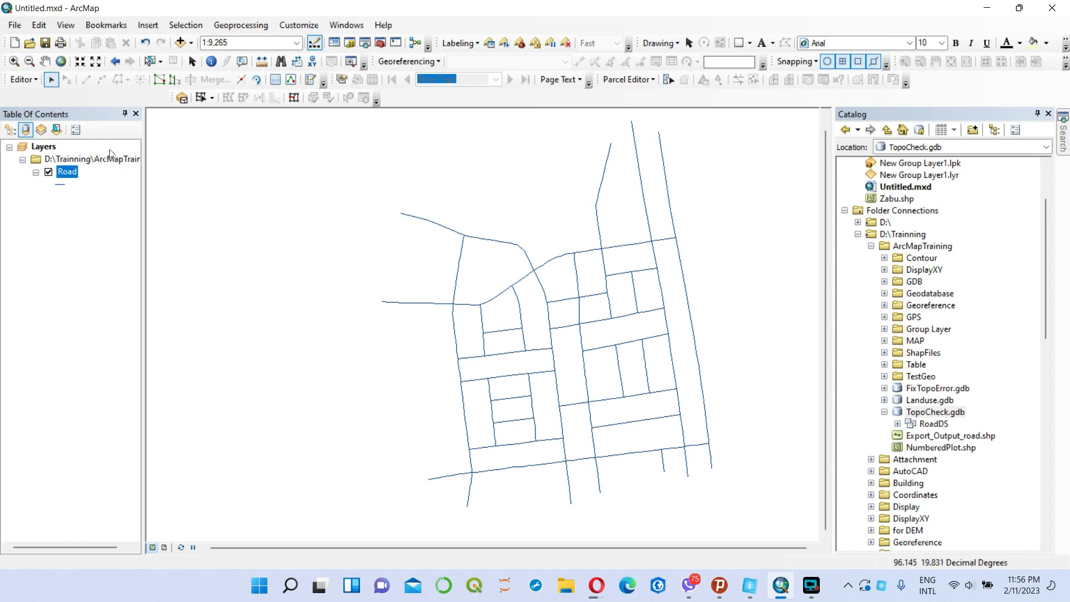
# Import the Road layer into the RoadDS feature dataset with the Feature Class to Geodatabase (multiple) tool.
pyautogui.rightClick(930, 425)
pyautogui.moveTo(959, 366)
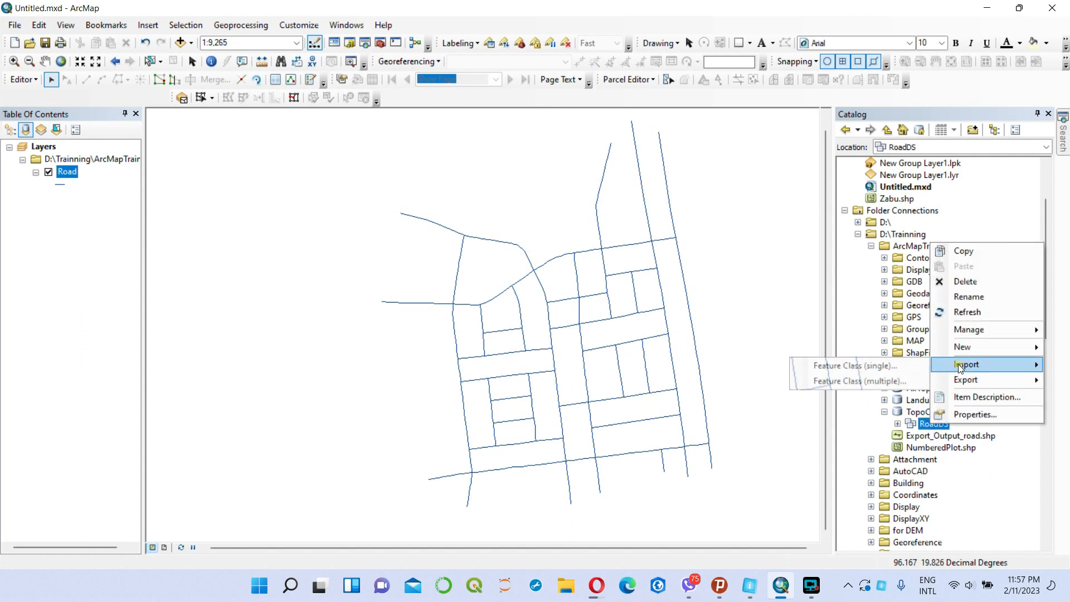
pyautogui.click(855, 381)
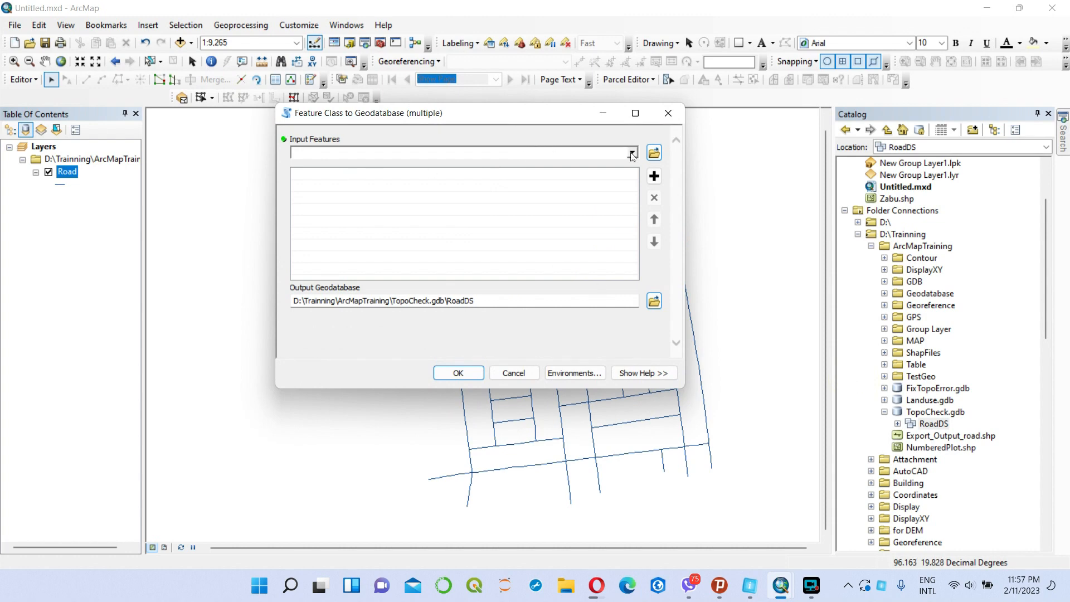
pyautogui.click(632, 153)
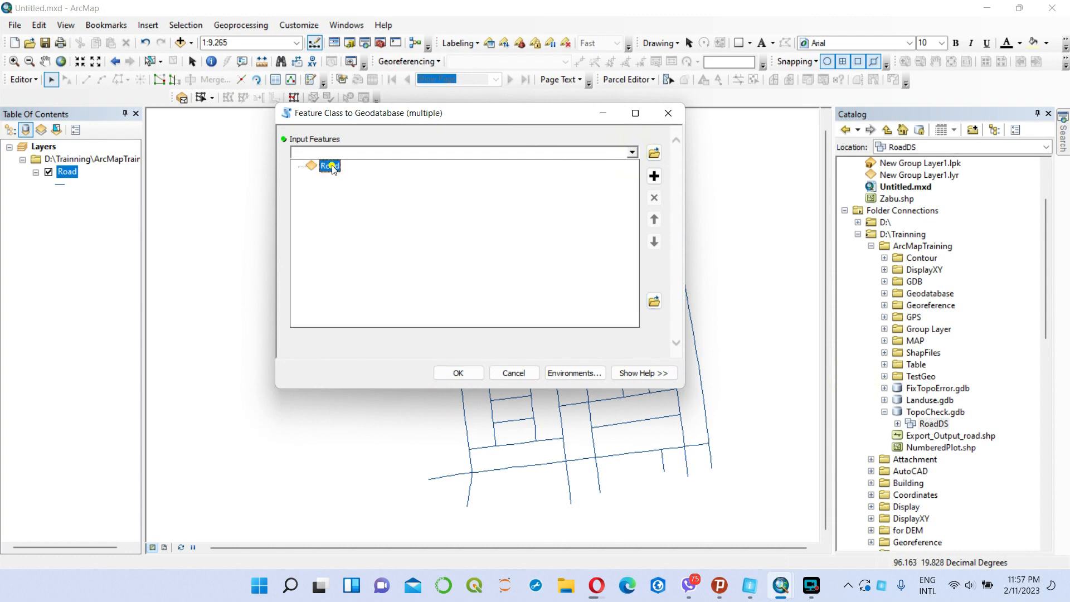
pyautogui.click(331, 167)
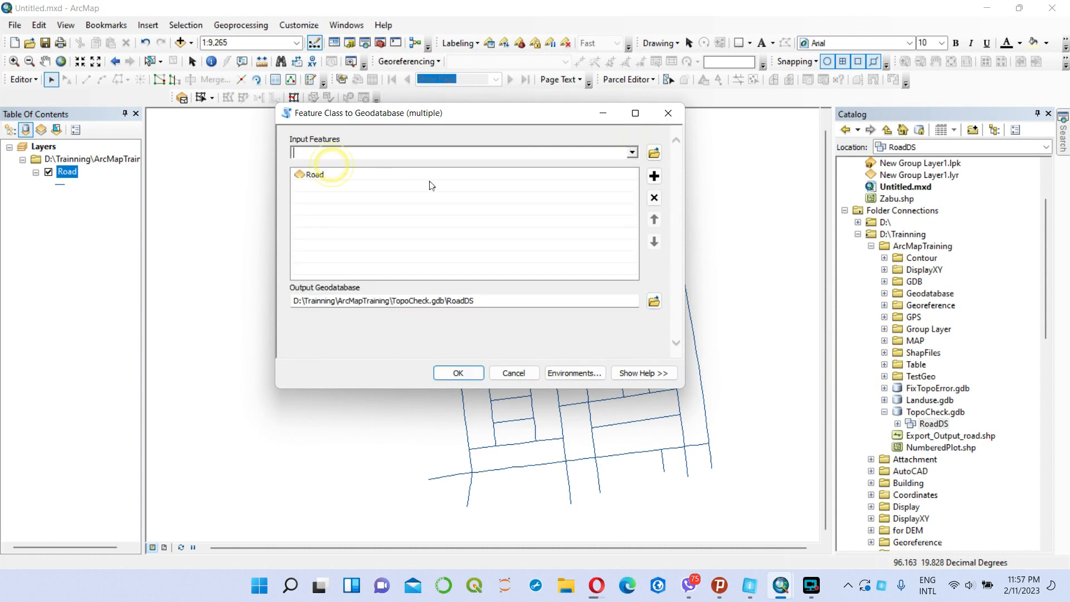
pyautogui.click(458, 373)
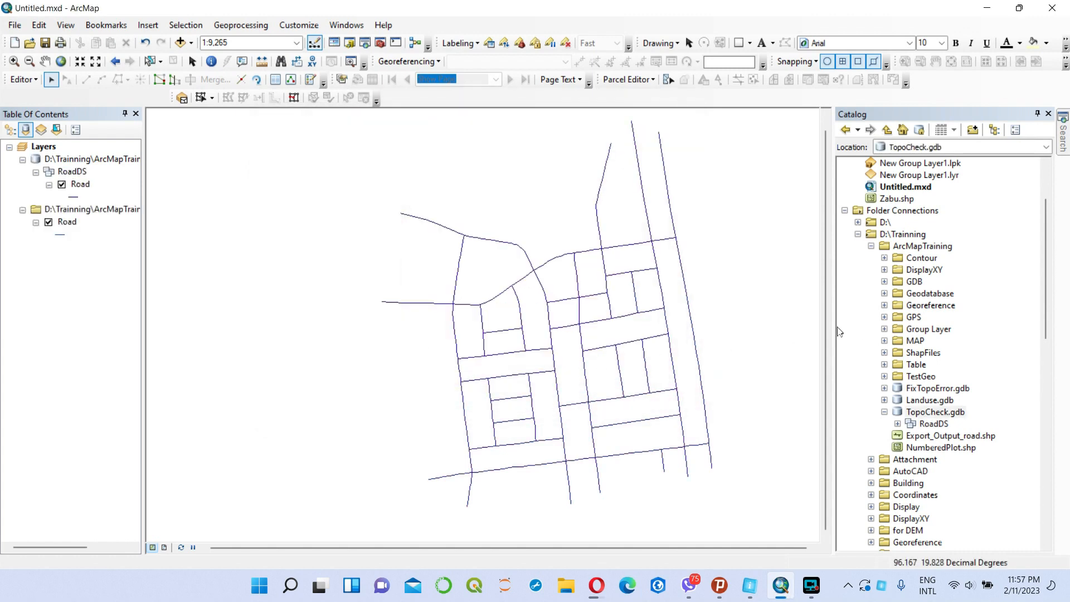
# Set up a new topology in RoadDS with the Road feature class, keeping the default name, cluster tolerance and ranks.
pyautogui.click(897, 424)
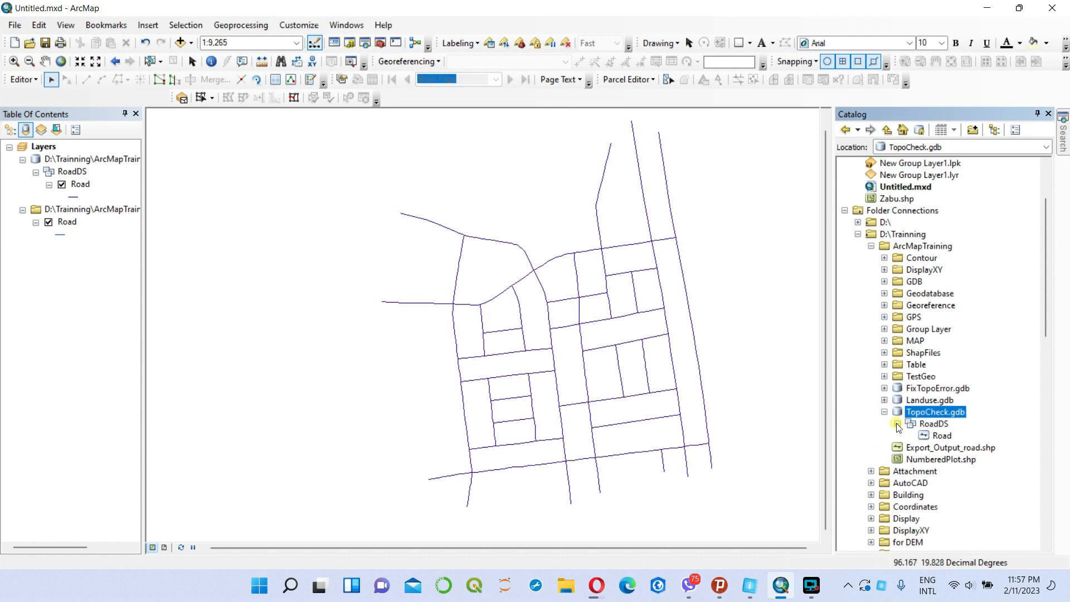
pyautogui.rightClick(938, 428)
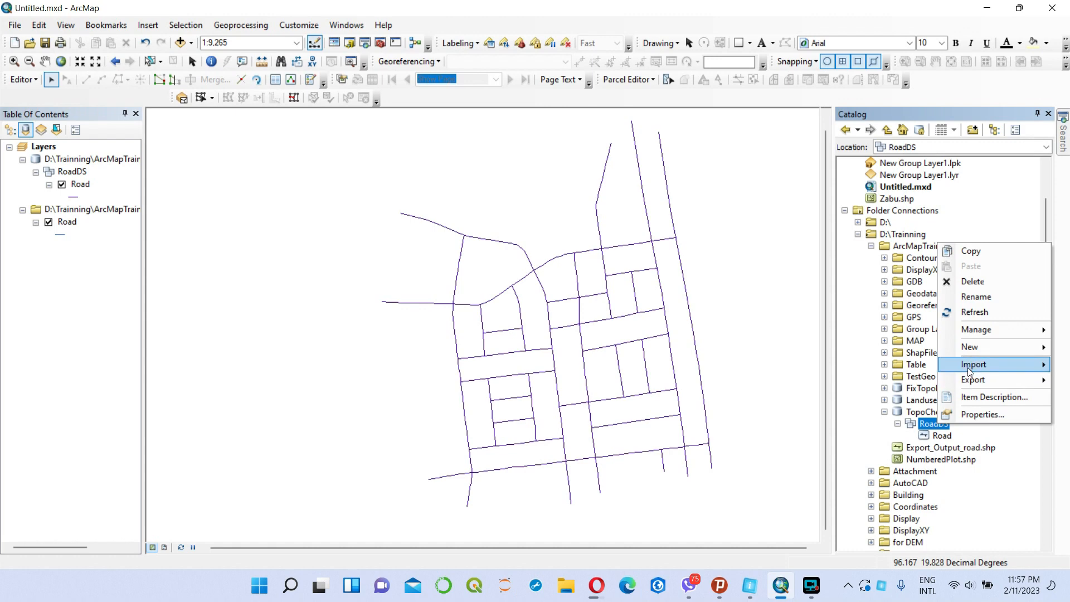
pyautogui.moveTo(973, 370)
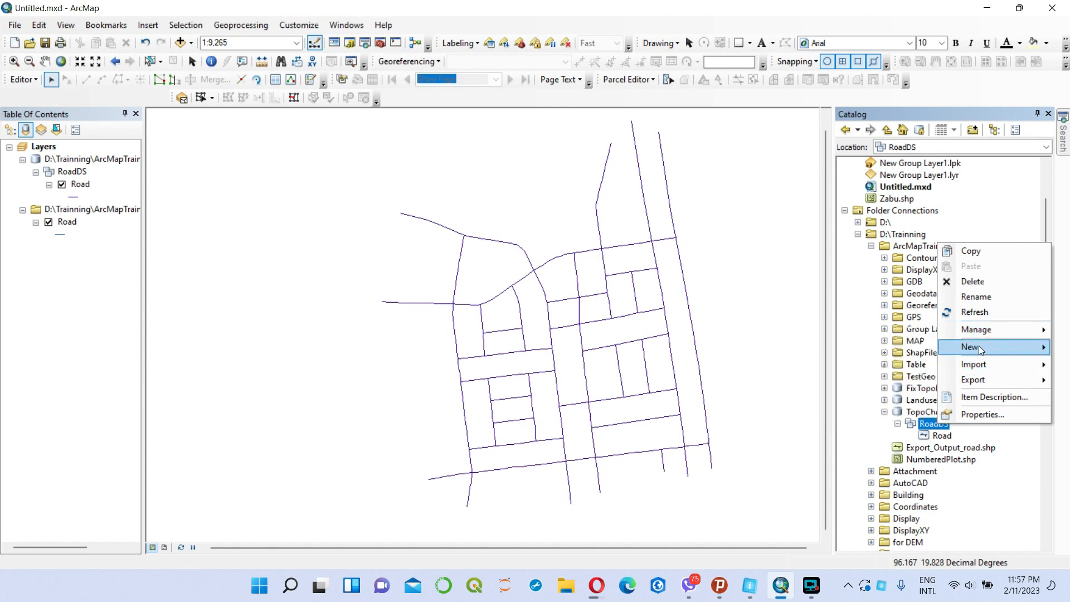
pyautogui.moveTo(973, 347)
pyautogui.click(867, 416)
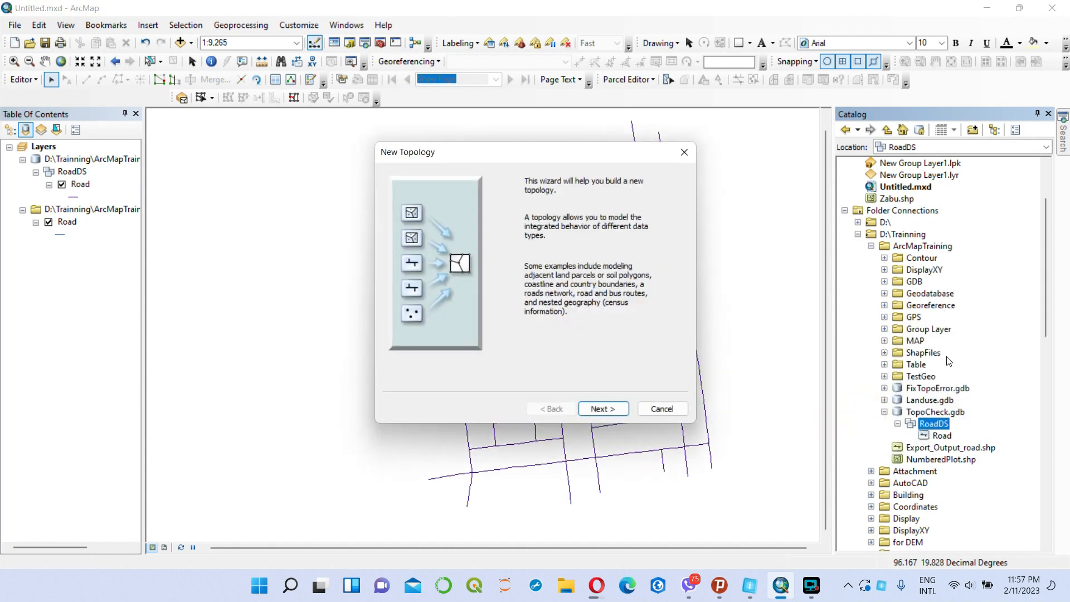
pyautogui.click(602, 413)
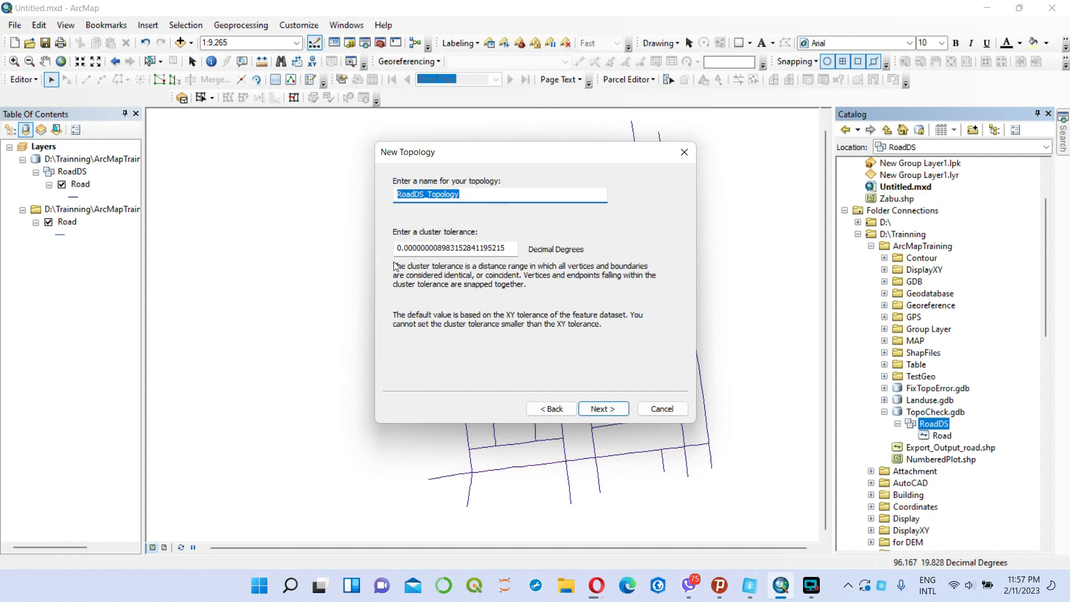
pyautogui.click(613, 413)
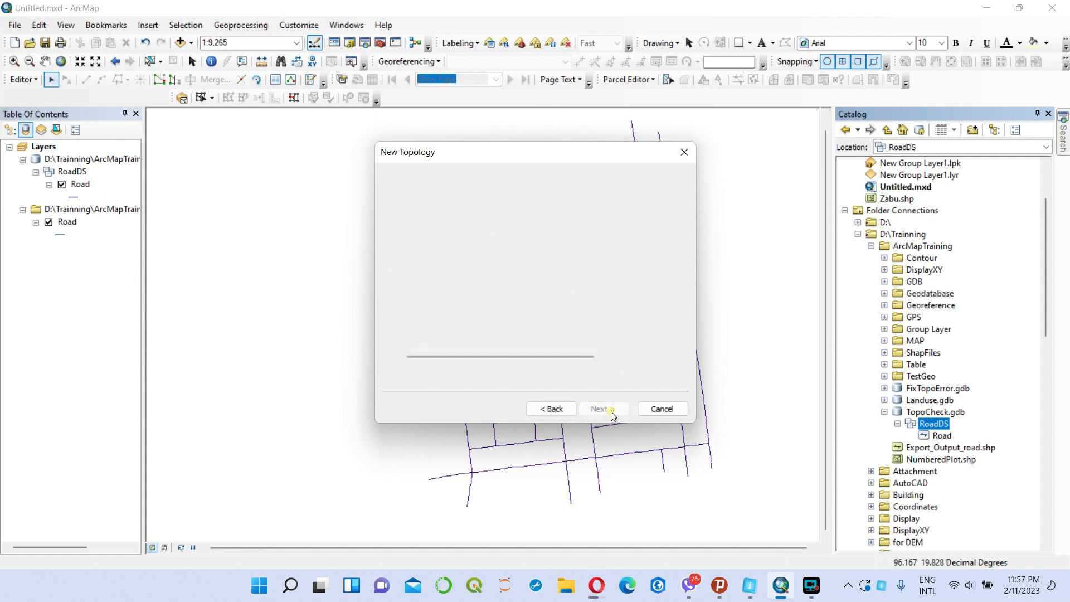
pyautogui.click(401, 207)
pyautogui.click(611, 409)
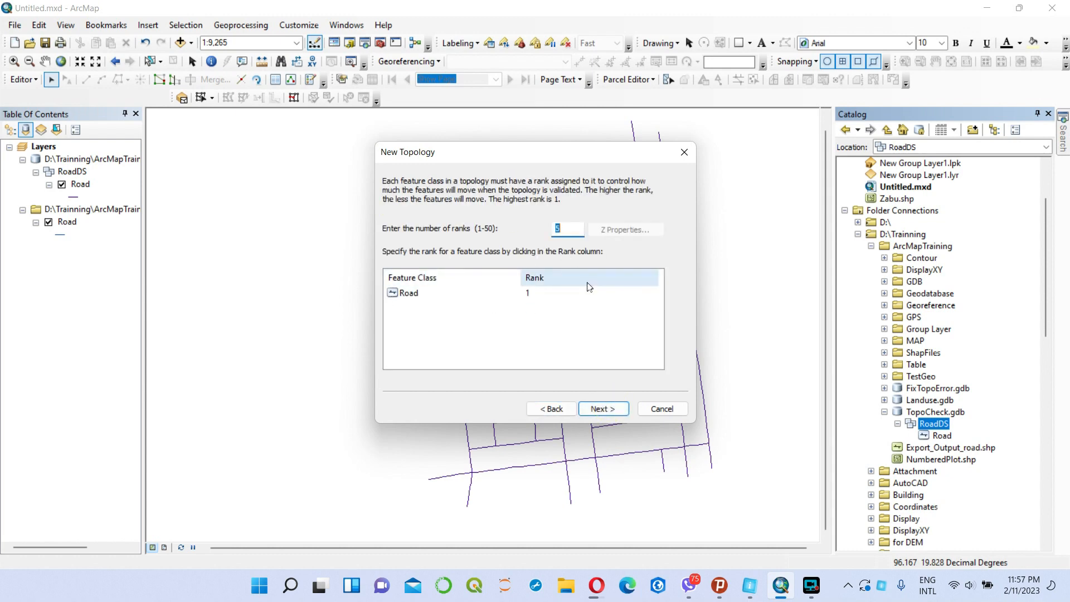
pyautogui.click(604, 412)
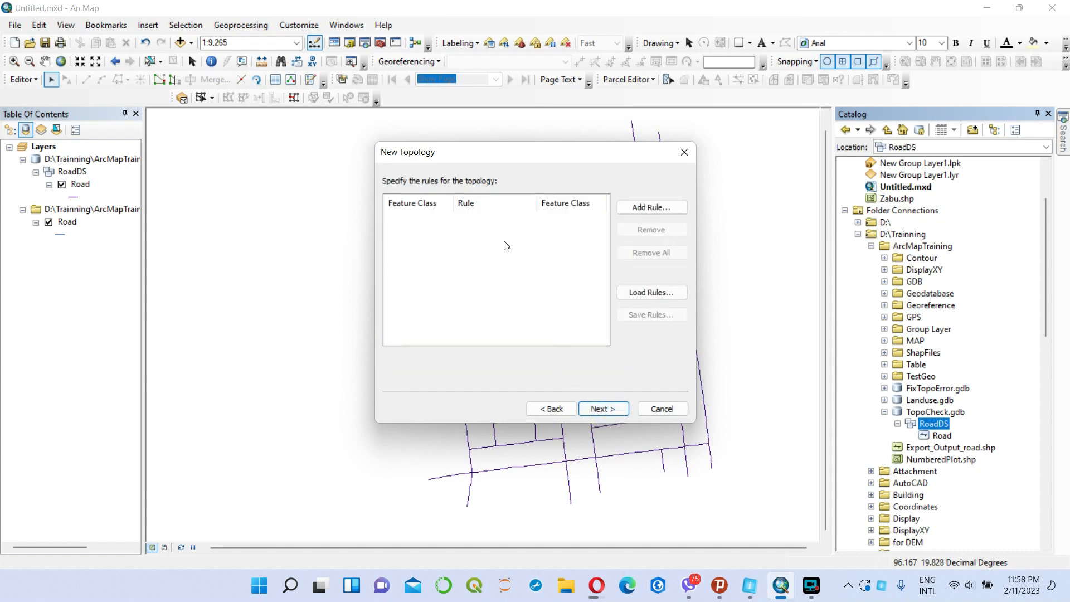
# Add the topology rules Must Not Have Dangles and Must Not Overlap for the Road feature class.
pyautogui.click(650, 208)
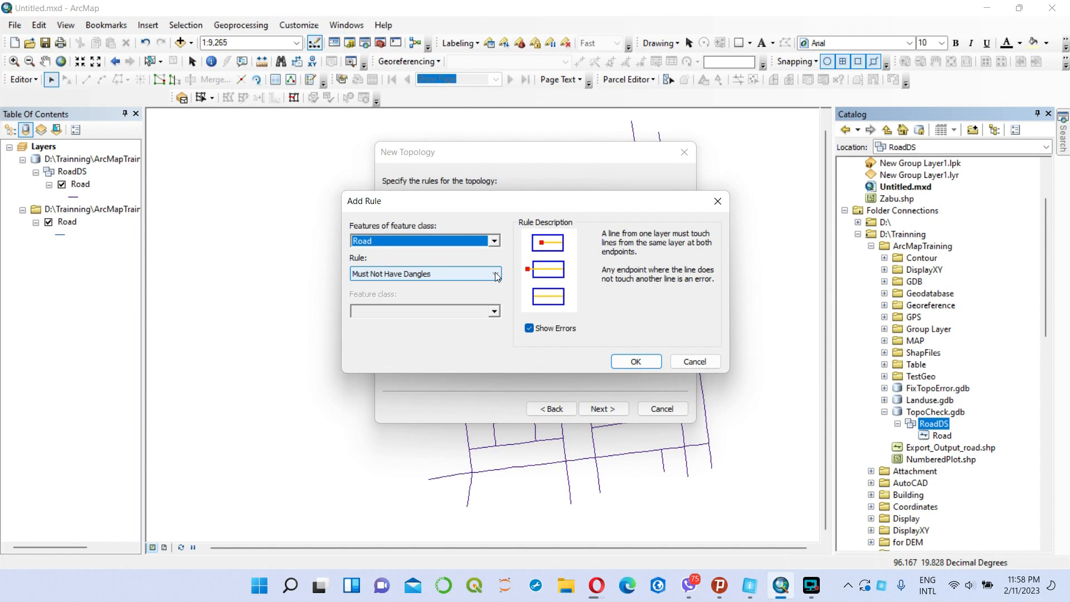
pyautogui.click(634, 361)
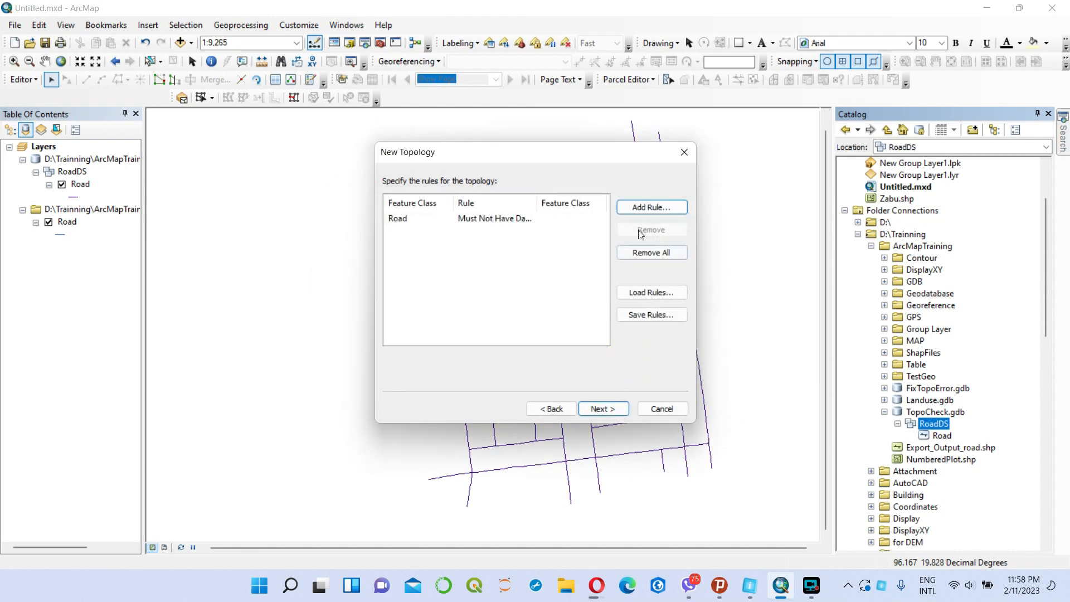
pyautogui.click(644, 208)
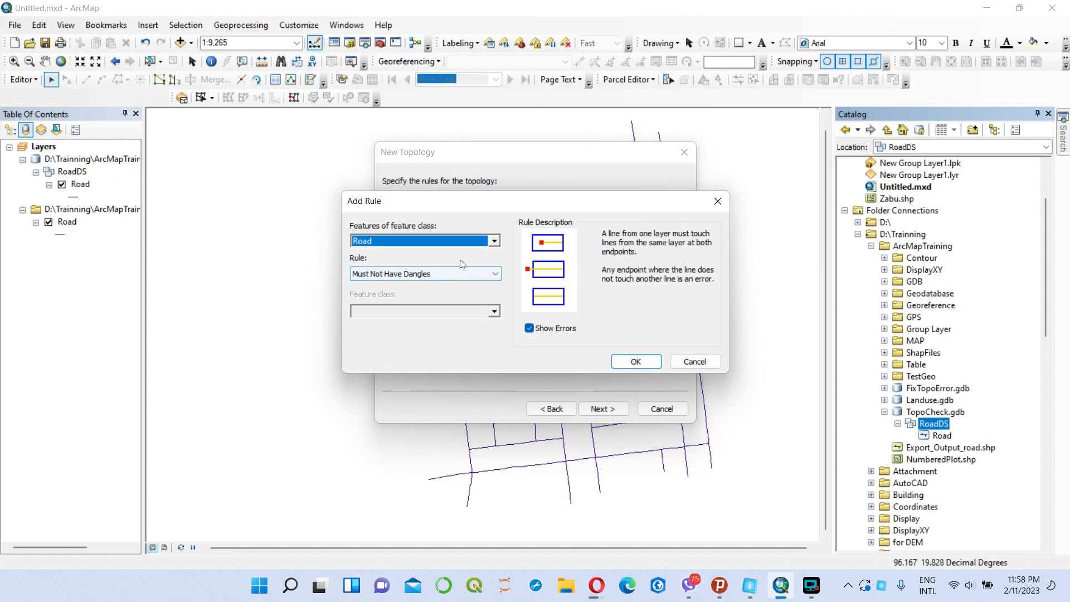
pyautogui.click(494, 273)
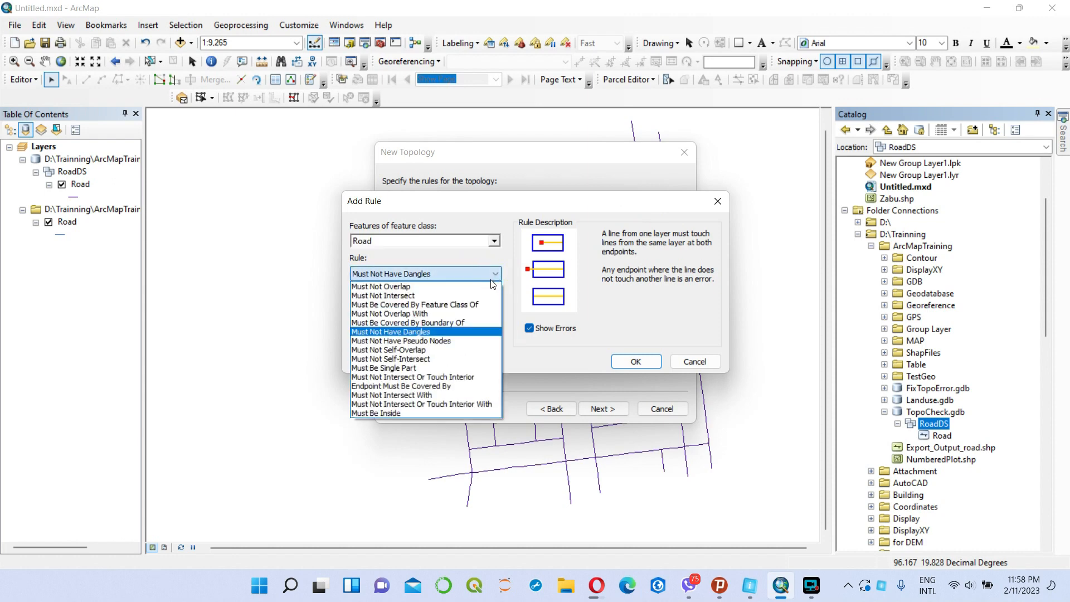
pyautogui.click(451, 286)
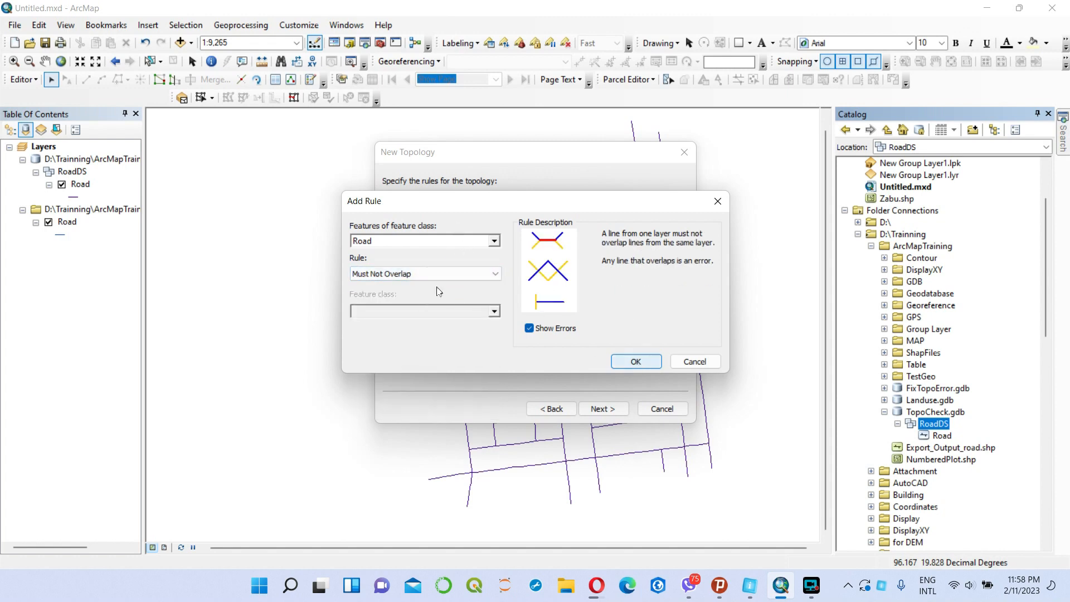
pyautogui.click(635, 361)
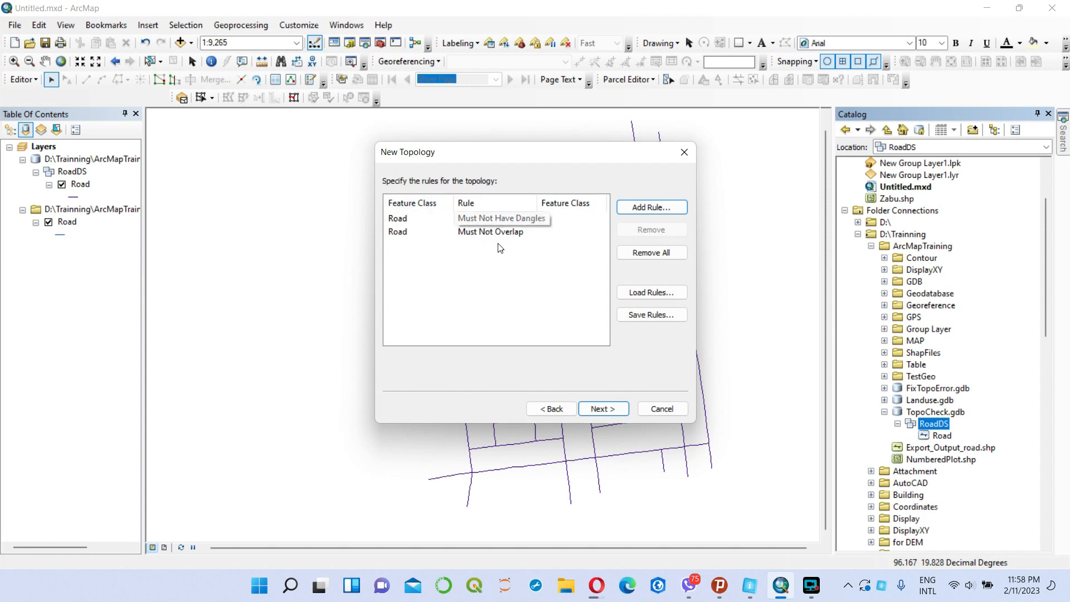
# Finish creating the topology with its two Road rules and validate it.
pyautogui.click(608, 409)
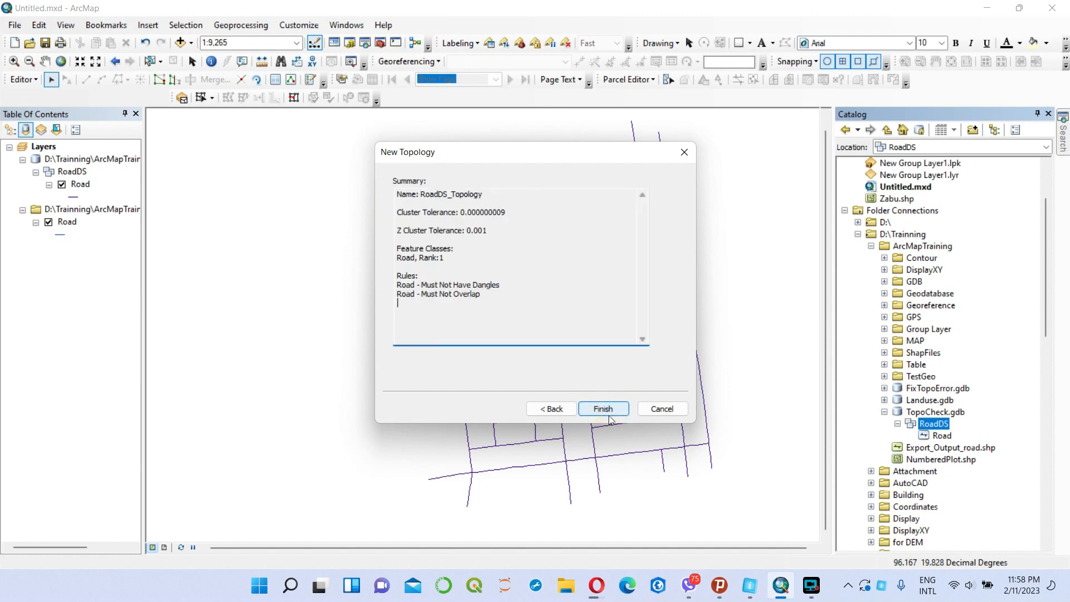
pyautogui.click(608, 410)
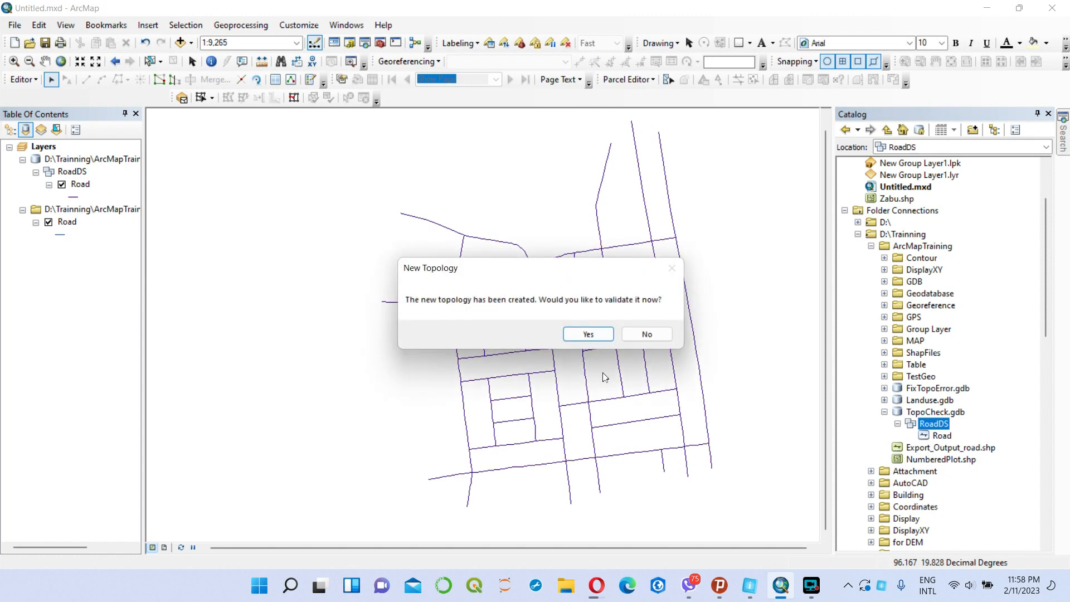
pyautogui.click(590, 335)
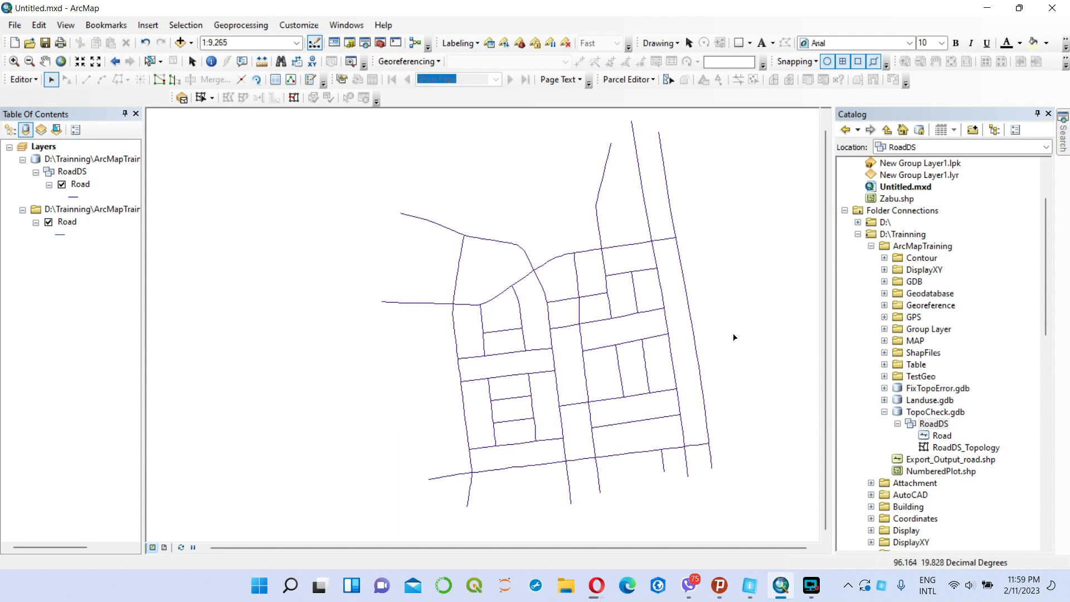
# Remove both existing Road layers from the map and add RoadDS_Topology together with all its participating feature classes.
pyautogui.rightClick(80, 162)
pyautogui.click(112, 166)
pyautogui.rightClick(90, 161)
pyautogui.click(109, 166)
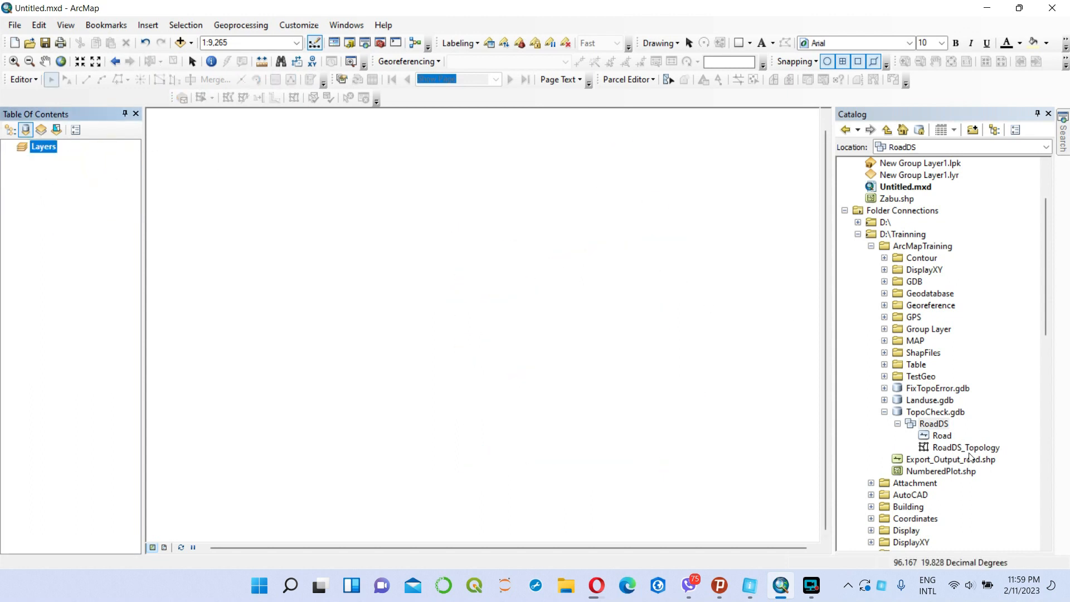
pyautogui.moveTo(962, 452); pyautogui.dragTo(35, 249)
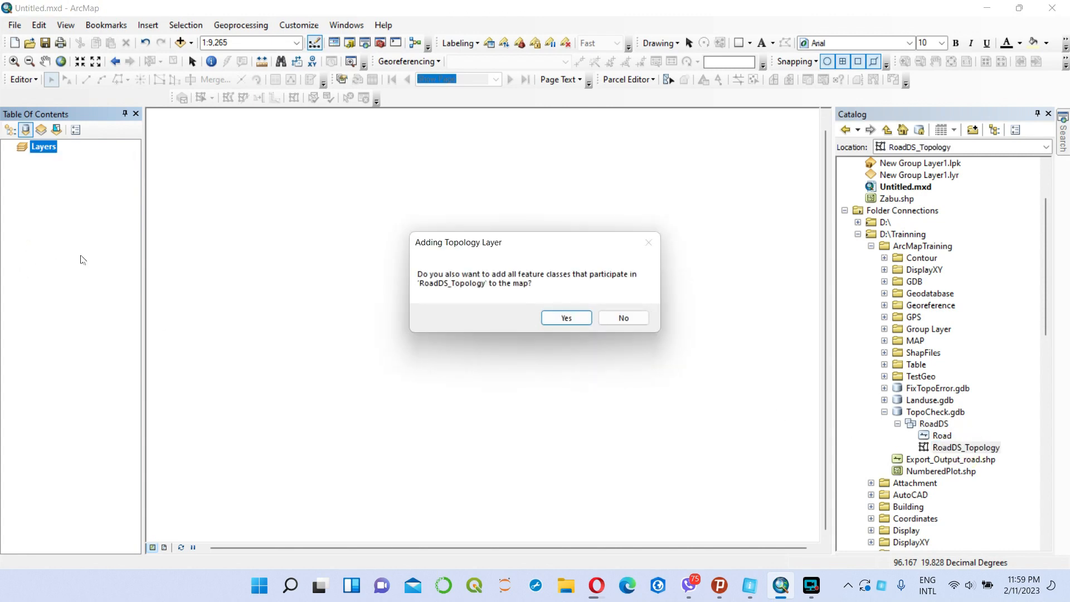
pyautogui.click(566, 317)
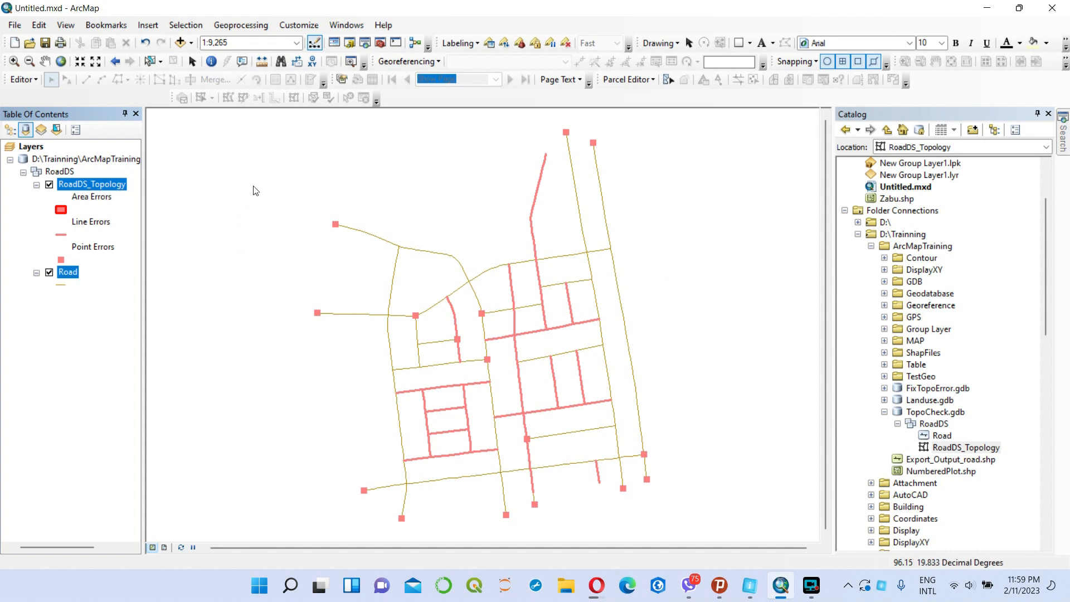
# Start an edit session, reposition the Topology toolbar, and check that it is enabled in the list of available toolbars.
pyautogui.click(34, 79)
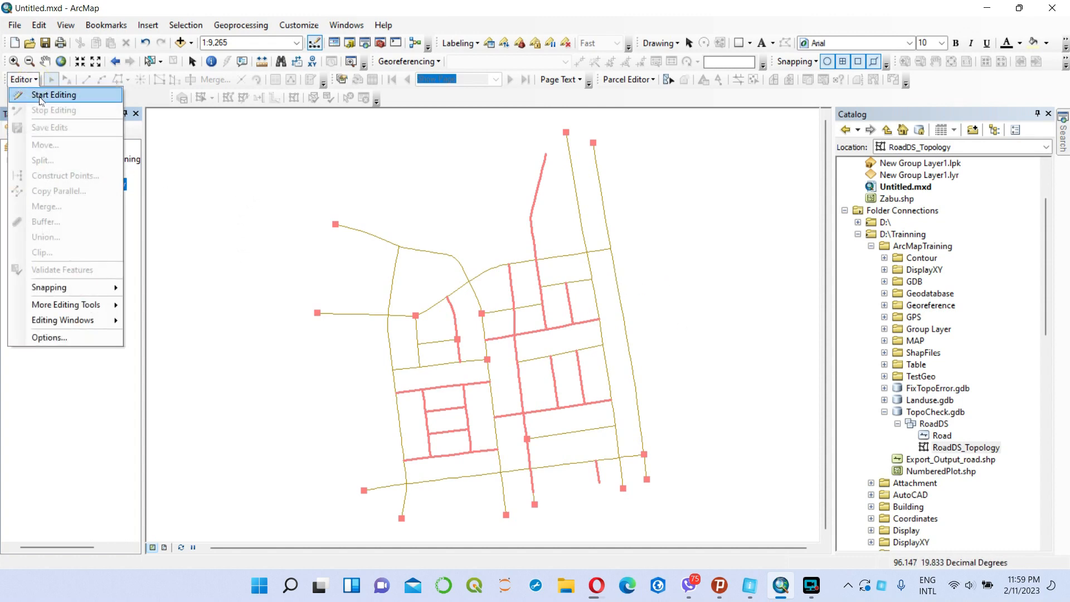
pyautogui.click(40, 97)
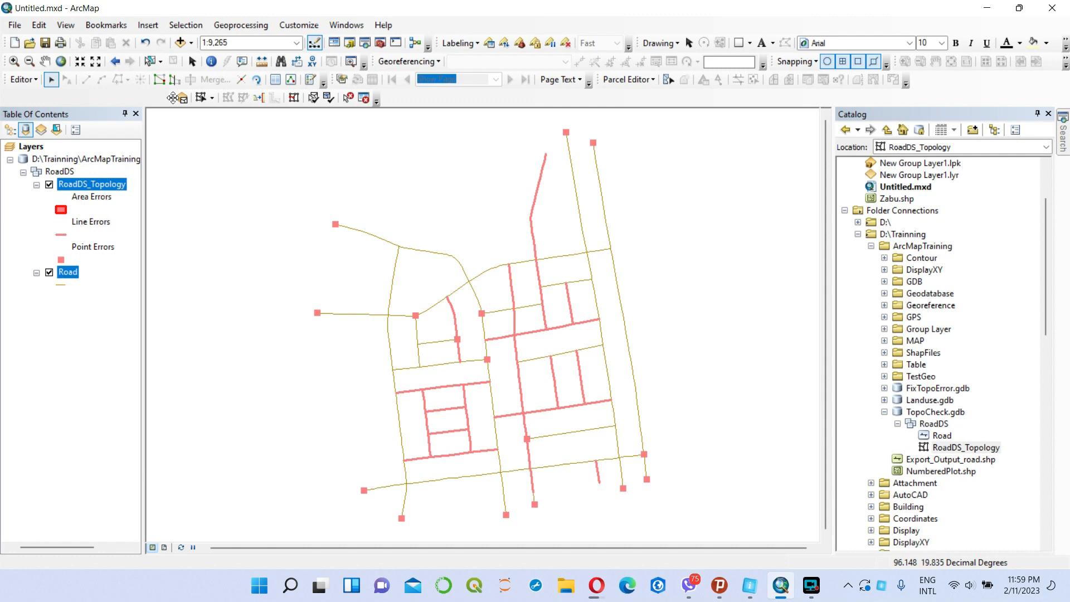
pyautogui.moveTo(172, 98); pyautogui.dragTo(206, 102)
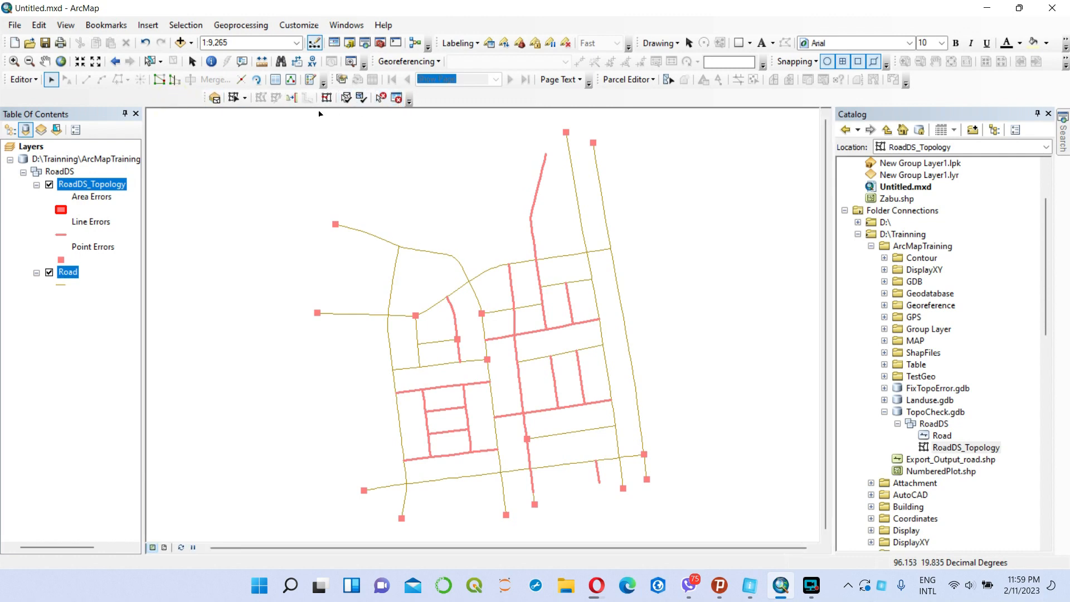
pyautogui.rightClick(467, 98)
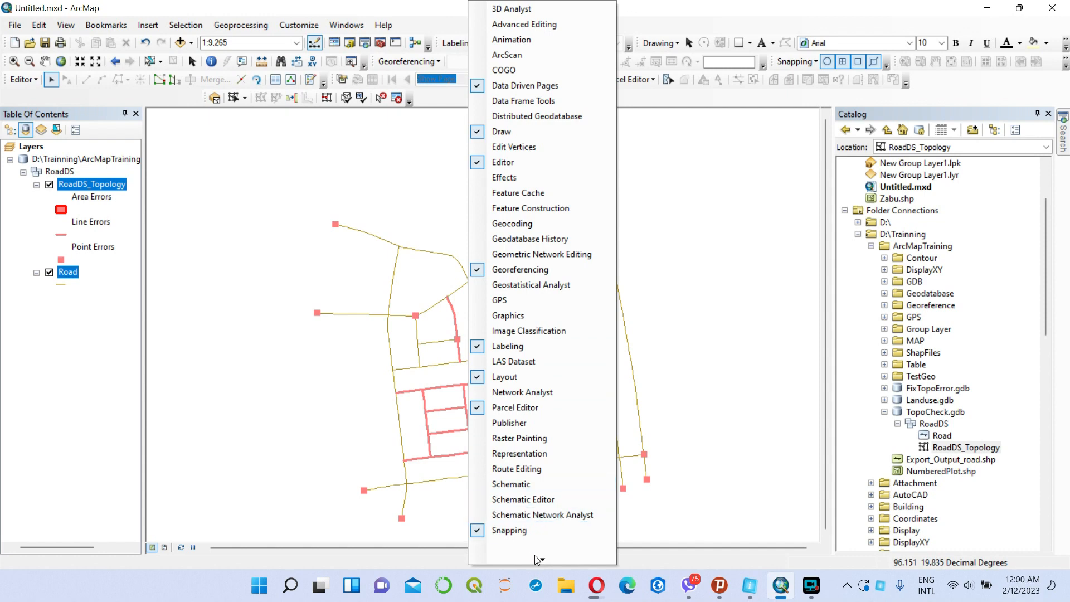
pyautogui.moveTo(542, 559)
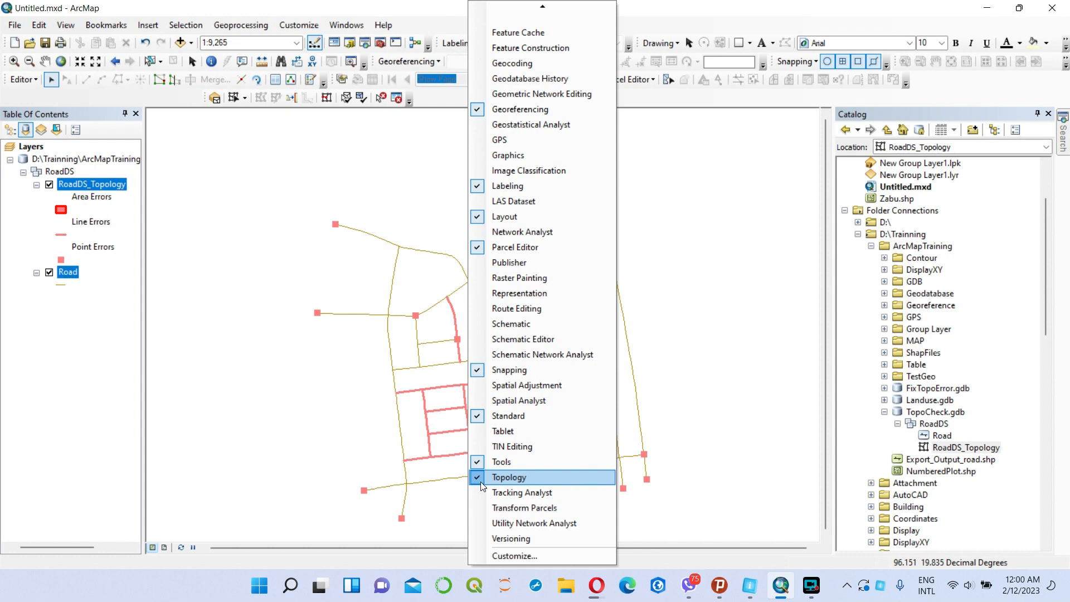
pyautogui.click(237, 165)
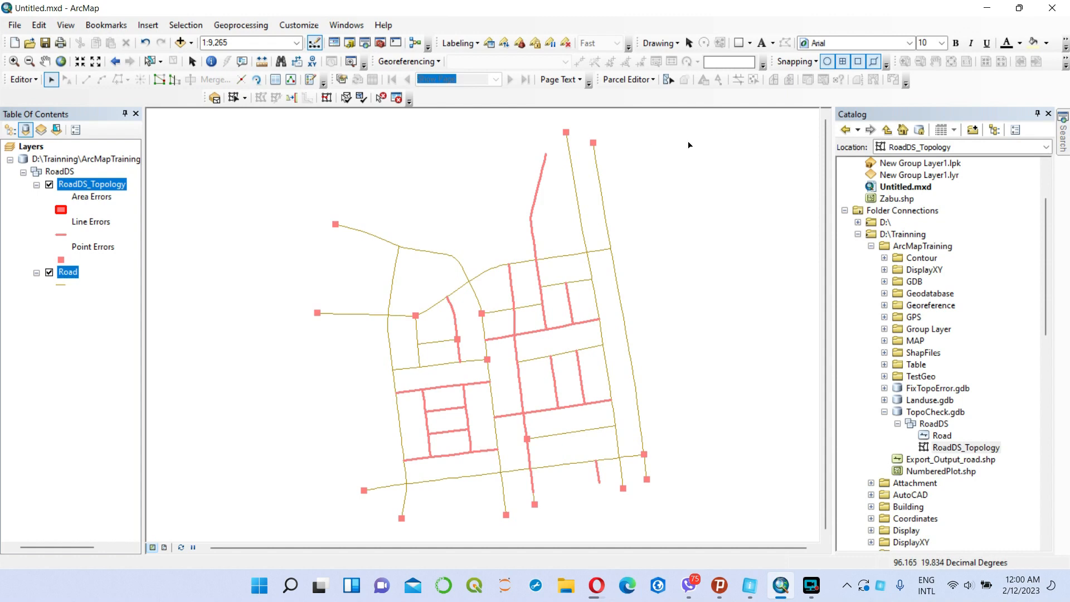
# Open the Error Inspector and search for errors of the Must Be Larger Than Cluster Tolerance rule.
pyautogui.click(396, 100)
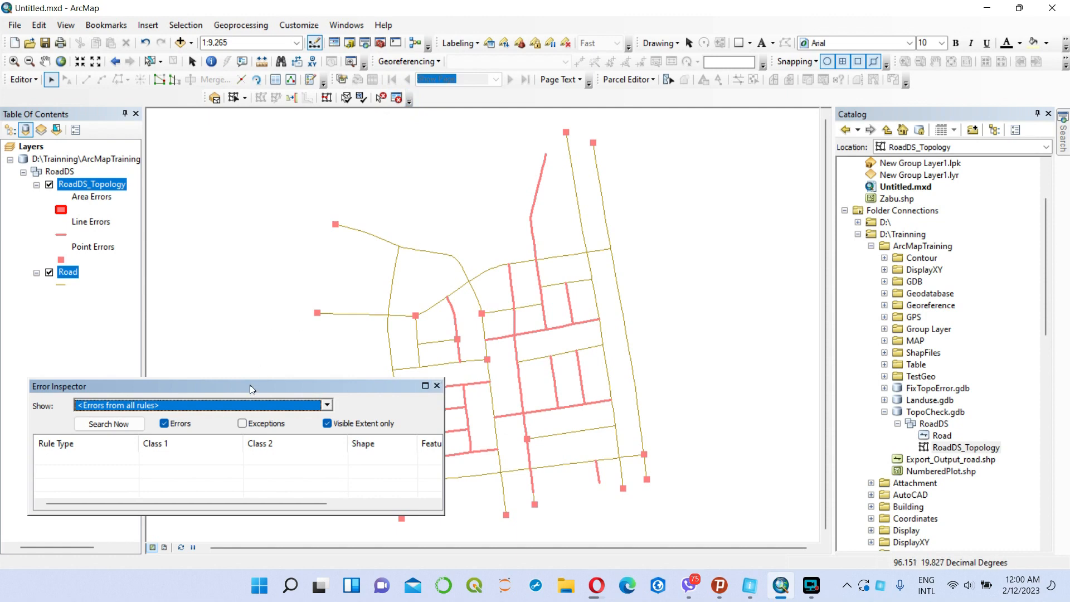
pyautogui.click(328, 405)
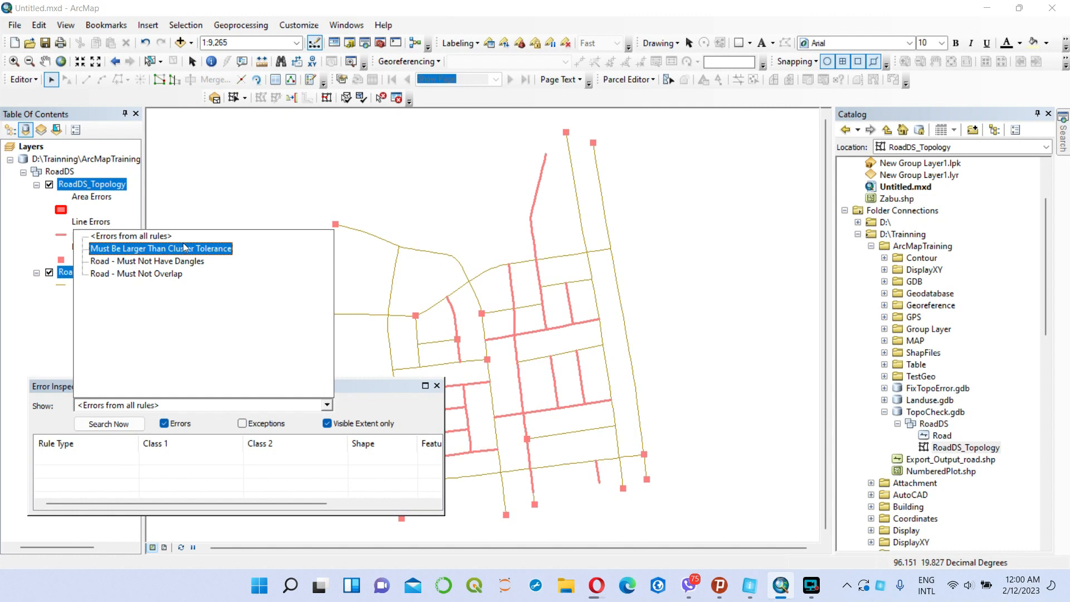
pyautogui.click(195, 250)
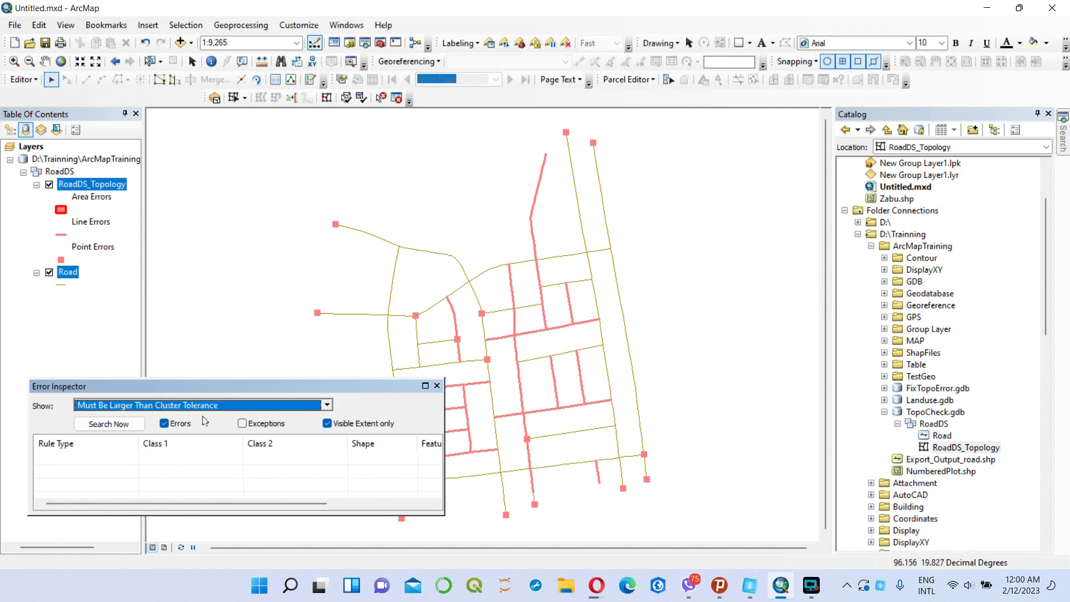
pyautogui.click(110, 423)
pyautogui.click(106, 424)
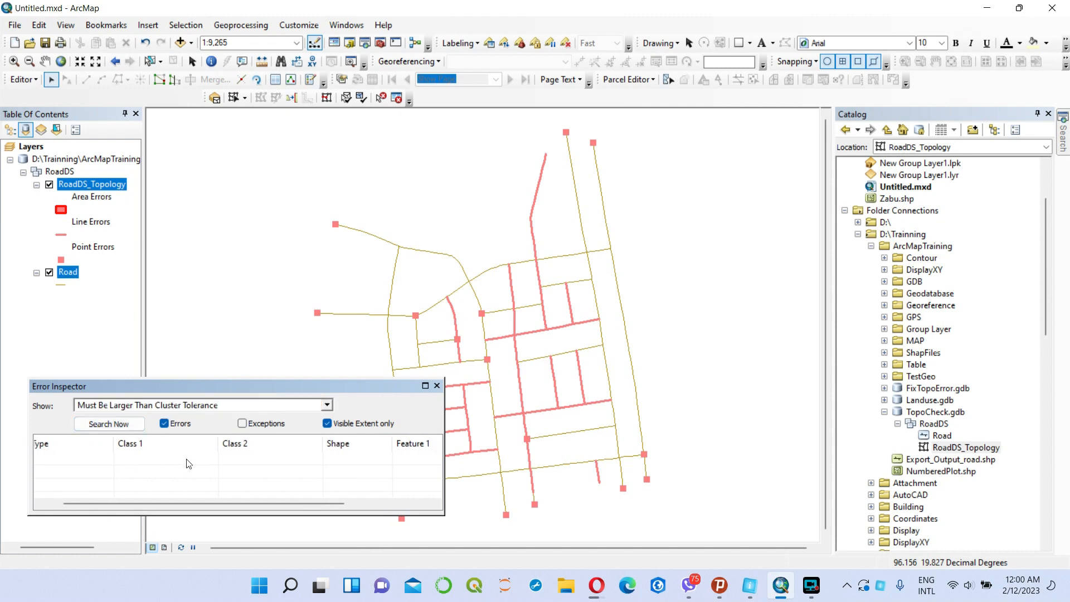
# Search the Error Inspector for errors of the Road - Must Not Overlap rule.
pyautogui.click(327, 405)
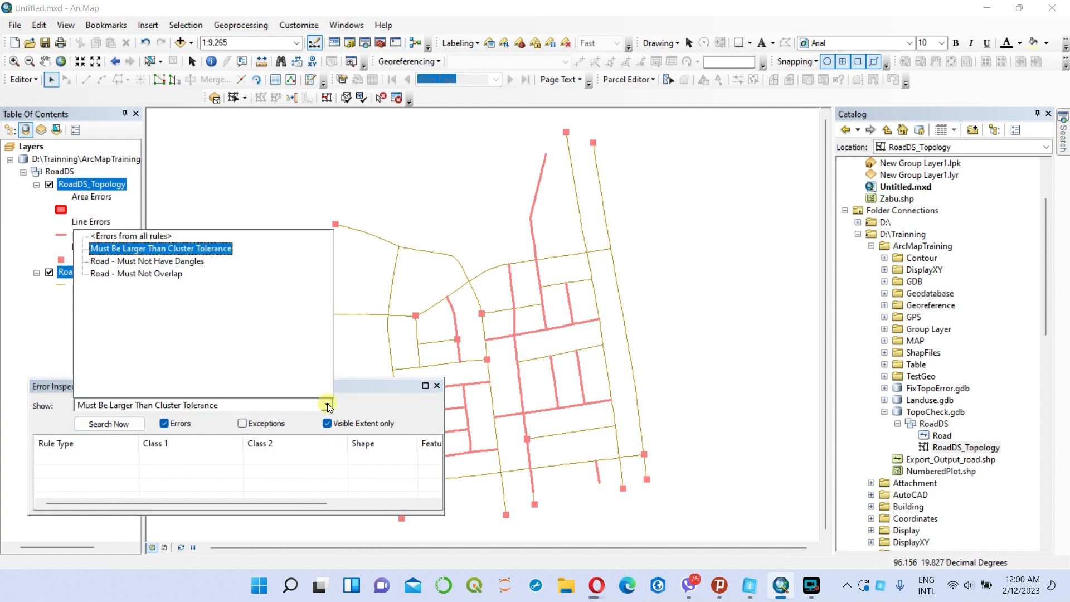
pyautogui.click(170, 274)
pyautogui.click(121, 428)
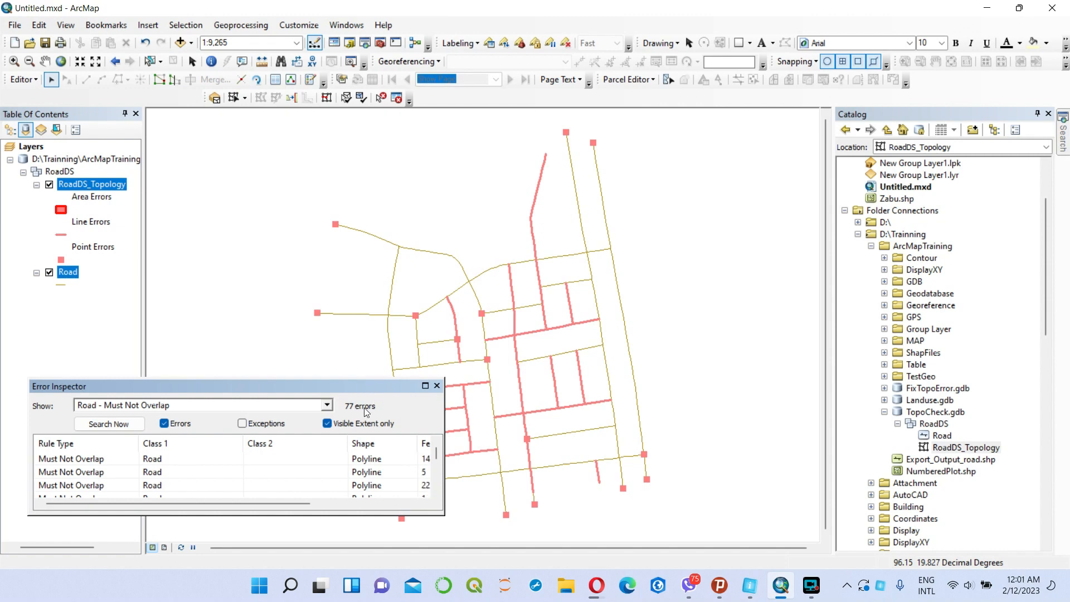
# Subtract the overlap errors on the long central north-south road and the short southern stub, each from the first Road feature offered.
pyautogui.click(74, 460)
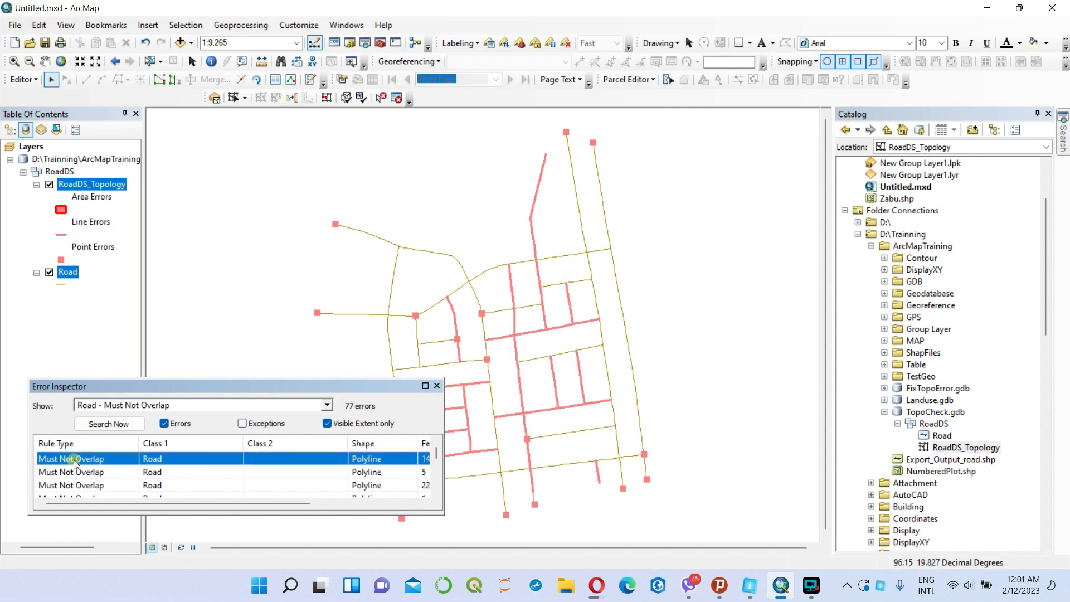
pyautogui.rightClick(74, 460)
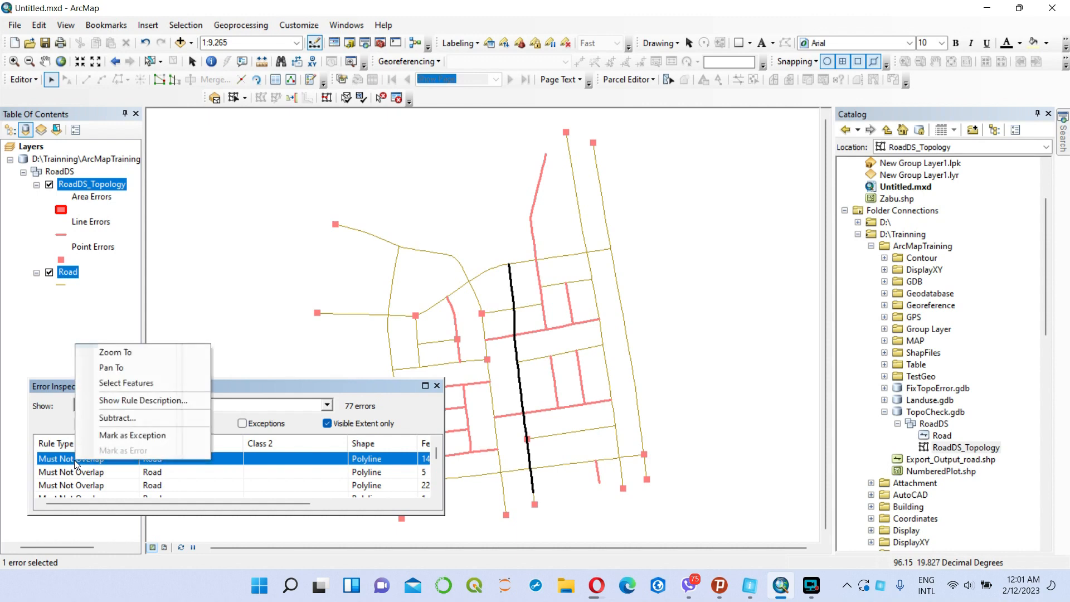
pyautogui.click(118, 418)
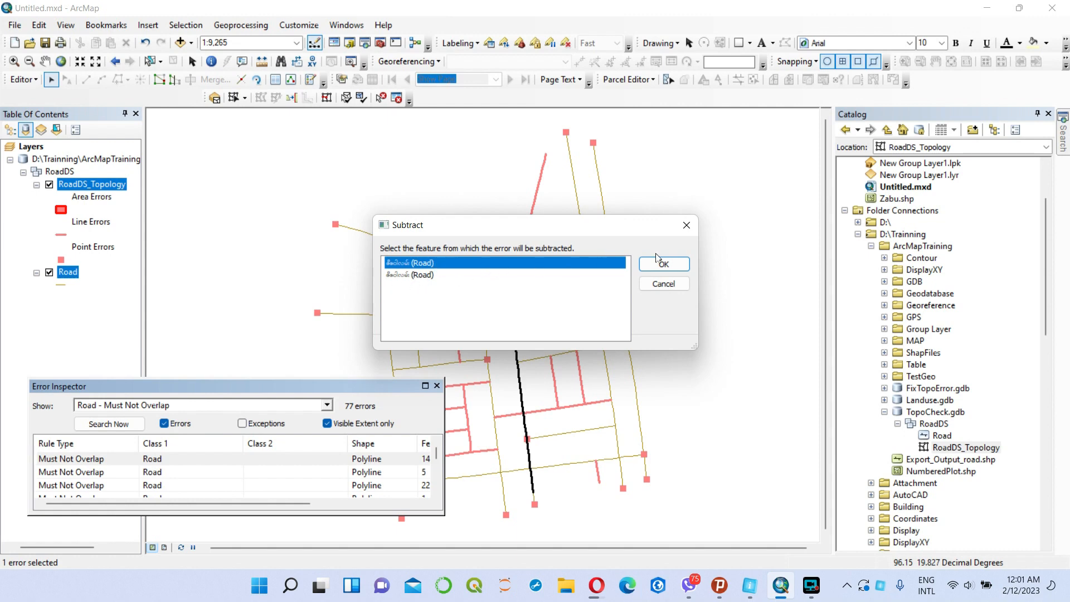
pyautogui.click(679, 266)
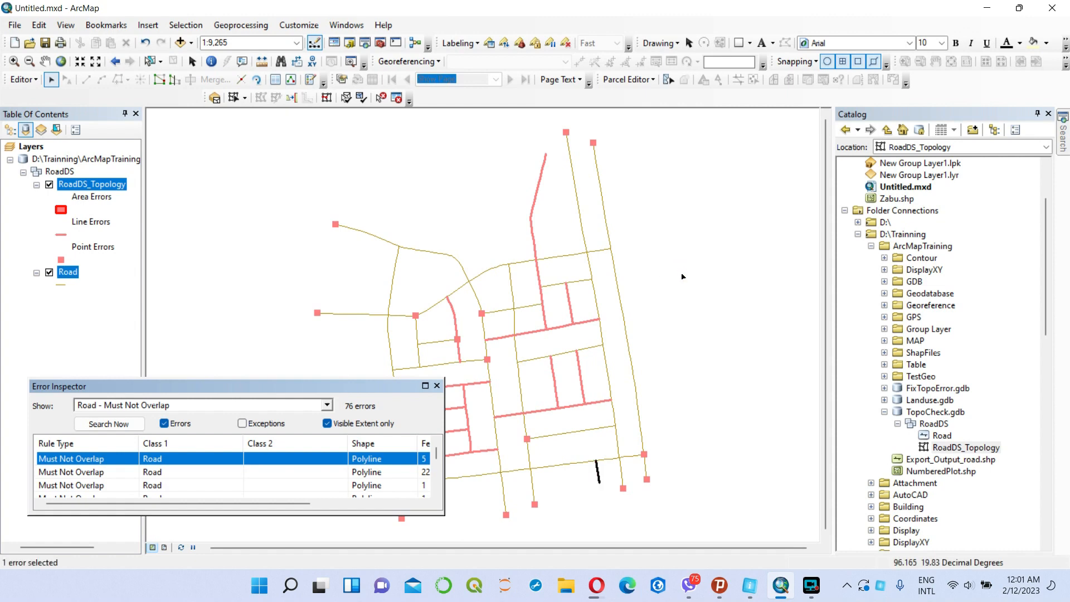
pyautogui.rightClick(88, 458)
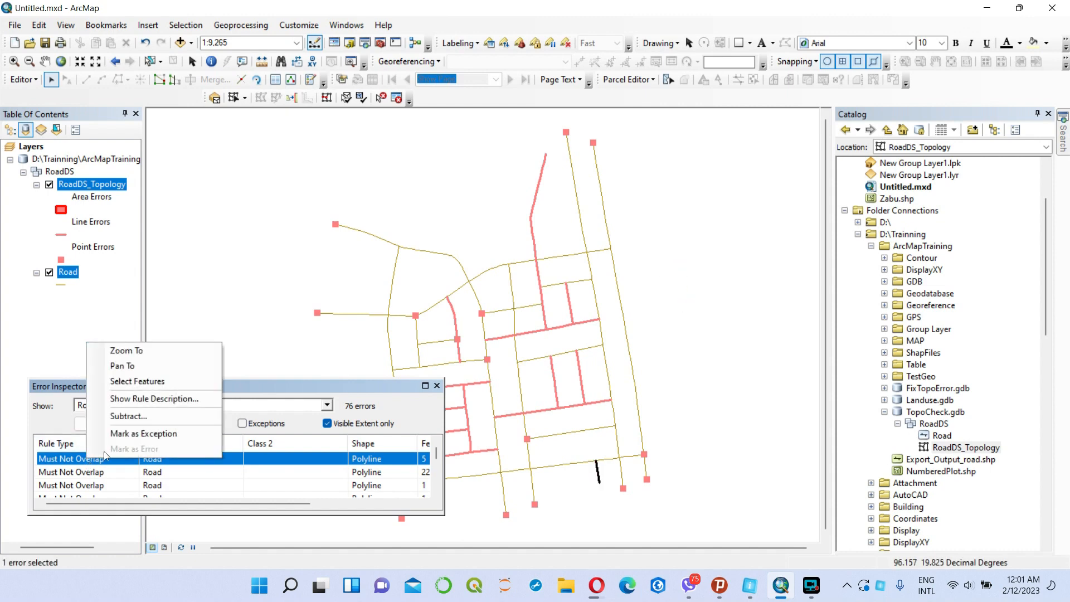
pyautogui.click(128, 418)
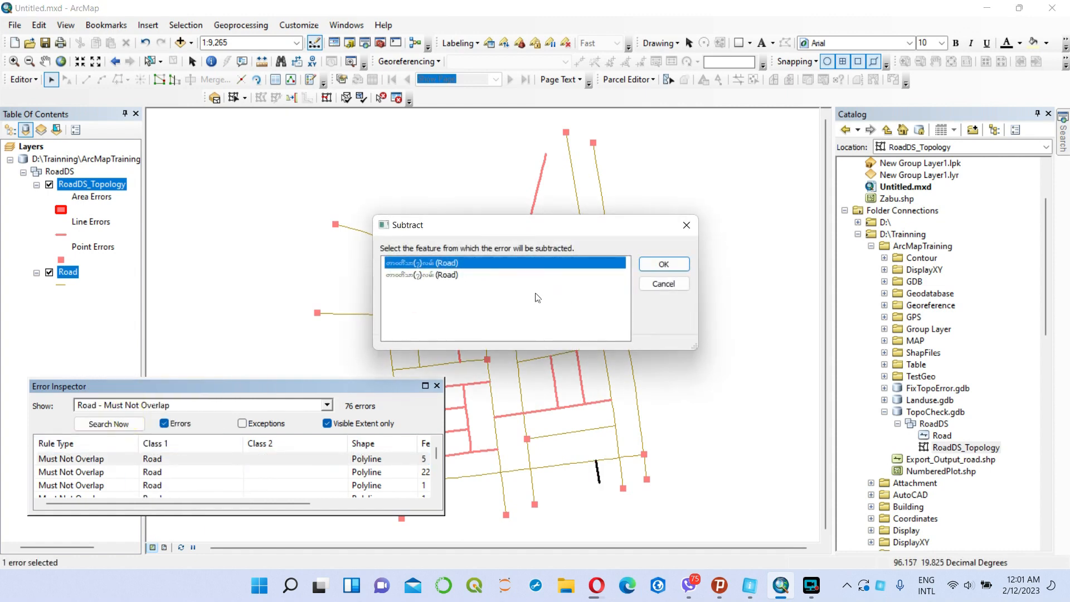
pyautogui.click(676, 265)
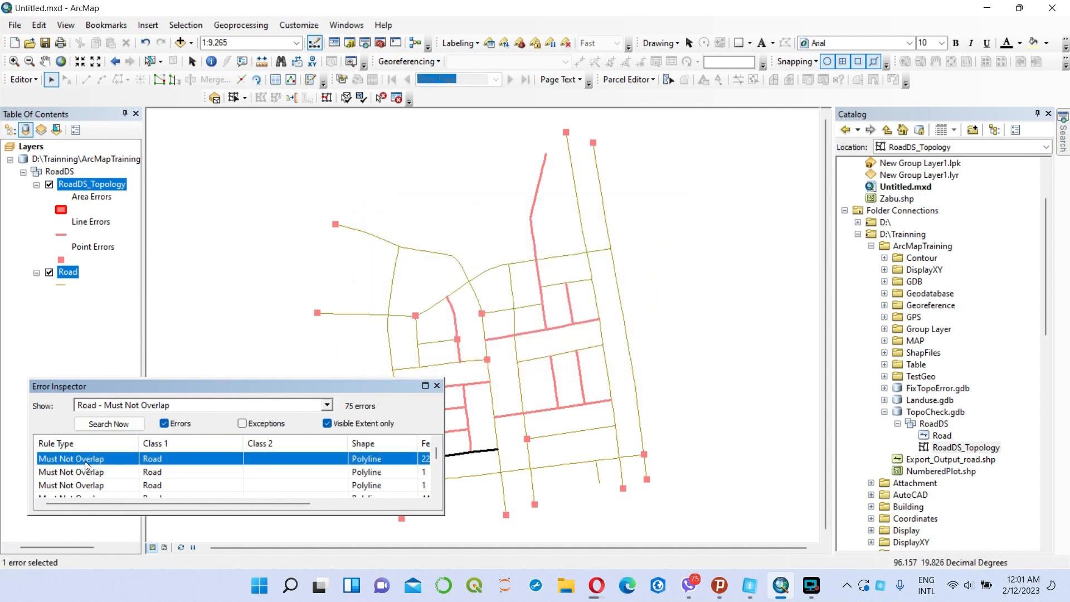
# Move the Error Inspector aside and subtract the overlap errors along the south edge of the southwestern block from the first Road feature offered.
pyautogui.moveTo(225, 386); pyautogui.dragTo(186, 366)
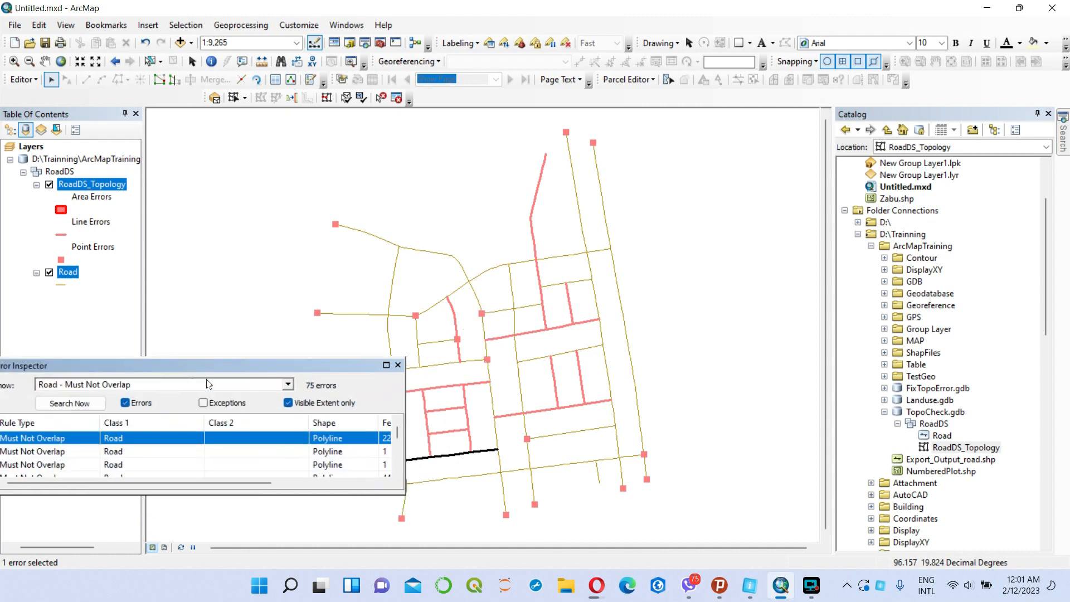
pyautogui.rightClick(31, 438)
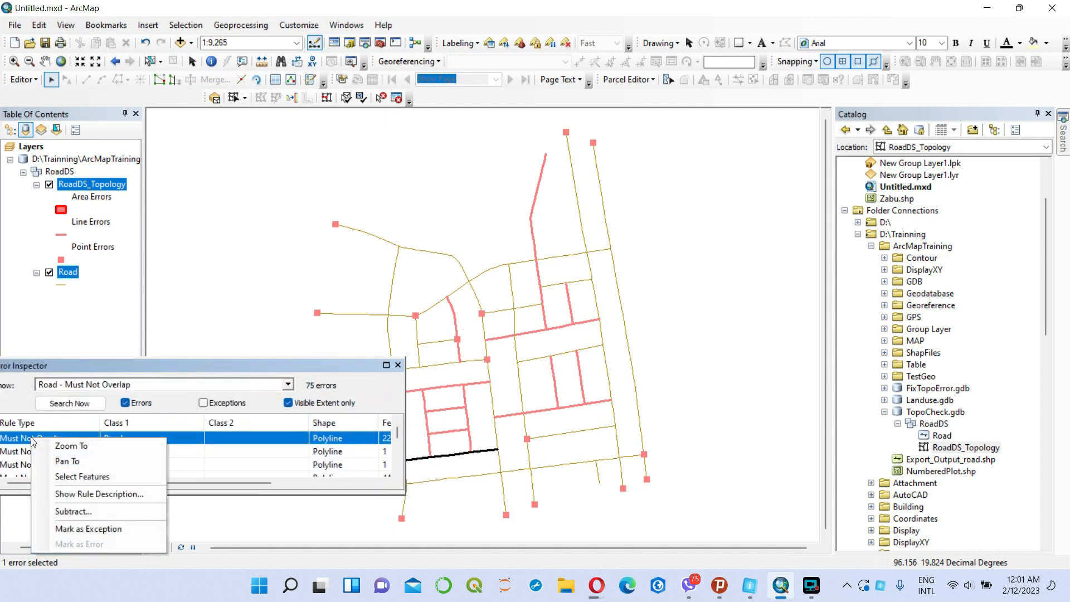
pyautogui.click(85, 514)
pyautogui.click(668, 269)
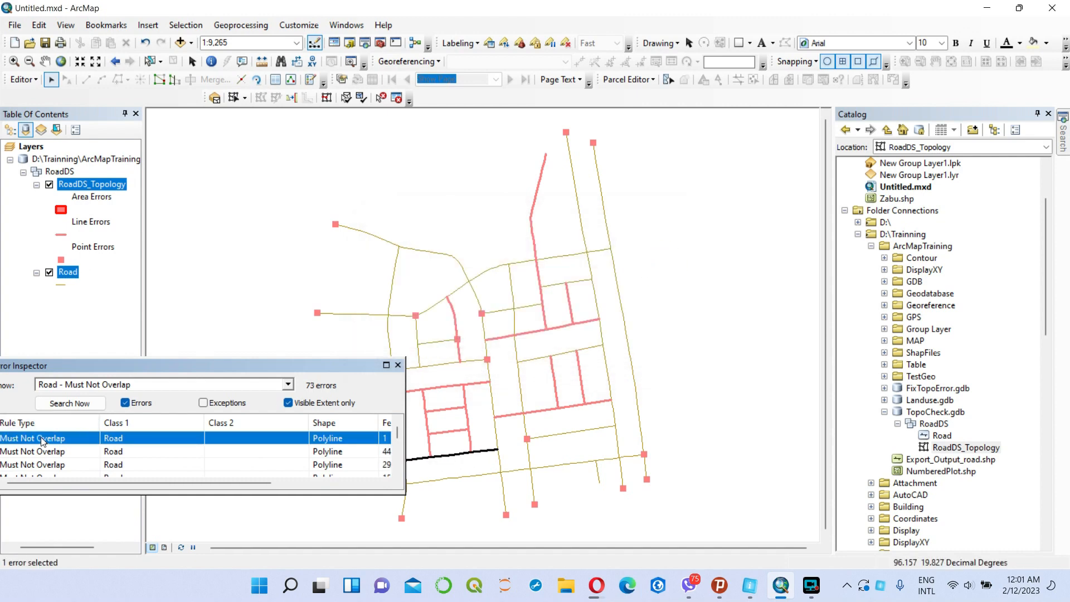
pyautogui.rightClick(41, 437)
pyautogui.click(90, 511)
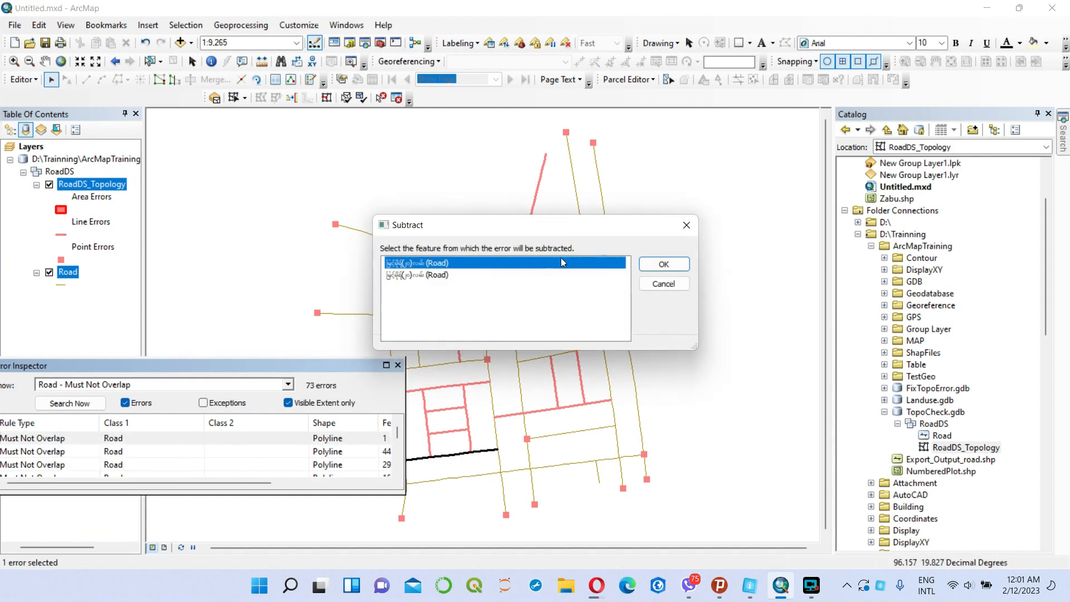
pyautogui.click(664, 264)
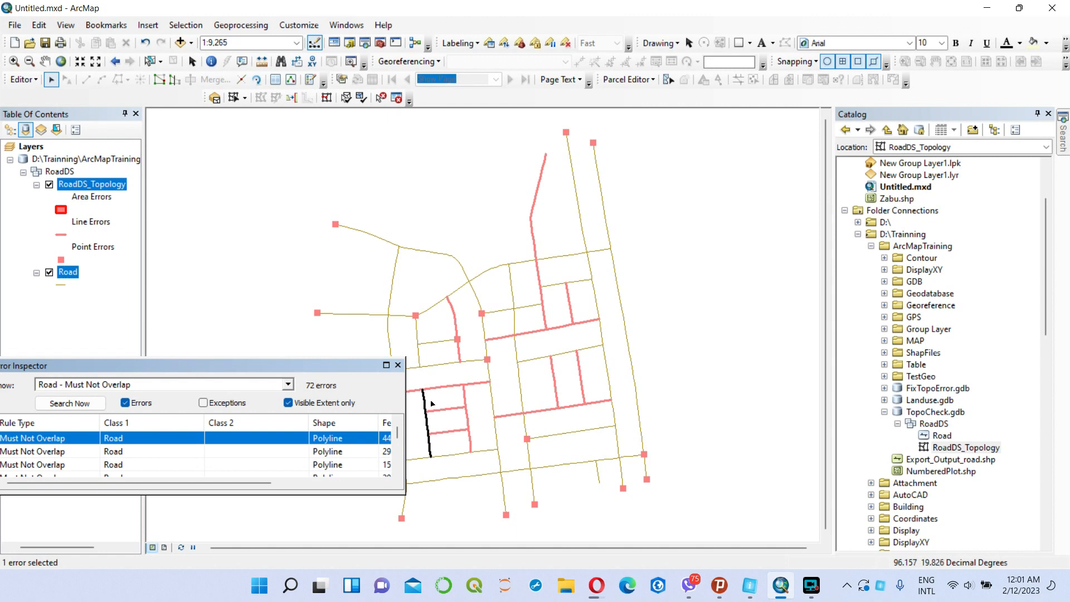
# Delete the overlapping duplicate road features along the east side of the small southwestern block.
pyautogui.click(466, 399)
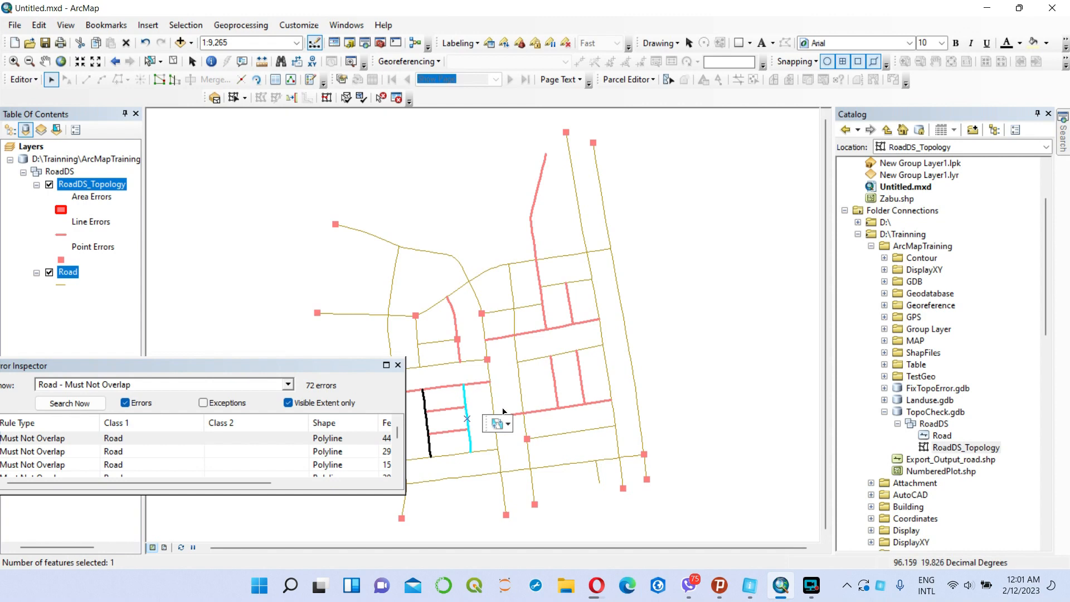
pyautogui.press('Delete')
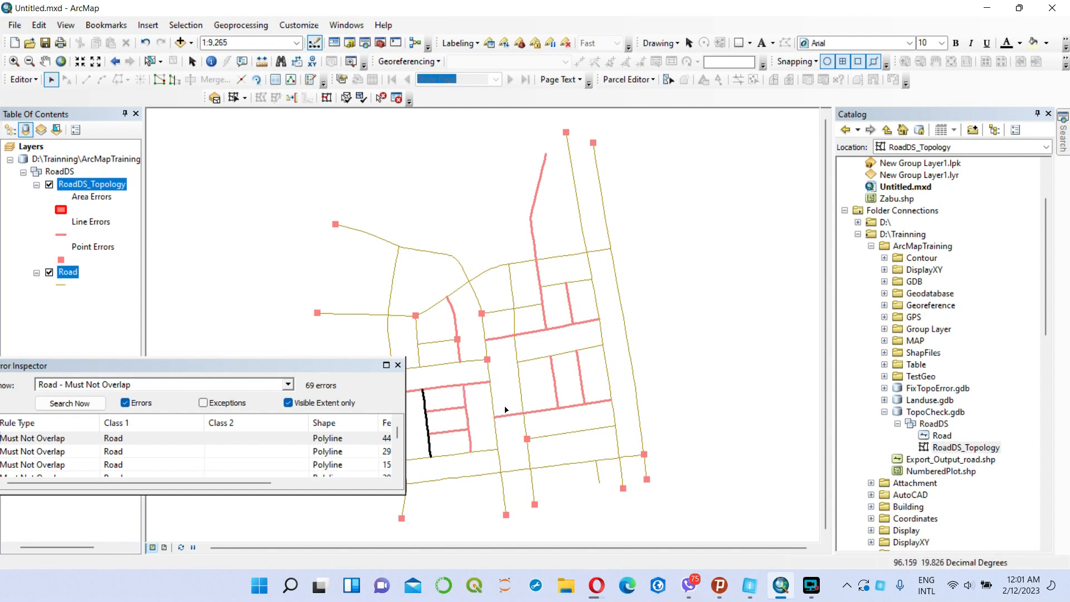
pyautogui.click(466, 399)
pyautogui.press('Delete')
pyautogui.click(466, 399)
pyautogui.press('Delete')
# Delete the overlapping duplicates of the two short cross roads inside the southwestern block.
pyautogui.click(446, 411)
pyautogui.press('Delete')
pyautogui.click(449, 410)
pyautogui.press('Delete')
pyautogui.click(456, 411)
pyautogui.press('Delete')
pyautogui.click(446, 430)
pyautogui.press('Delete')
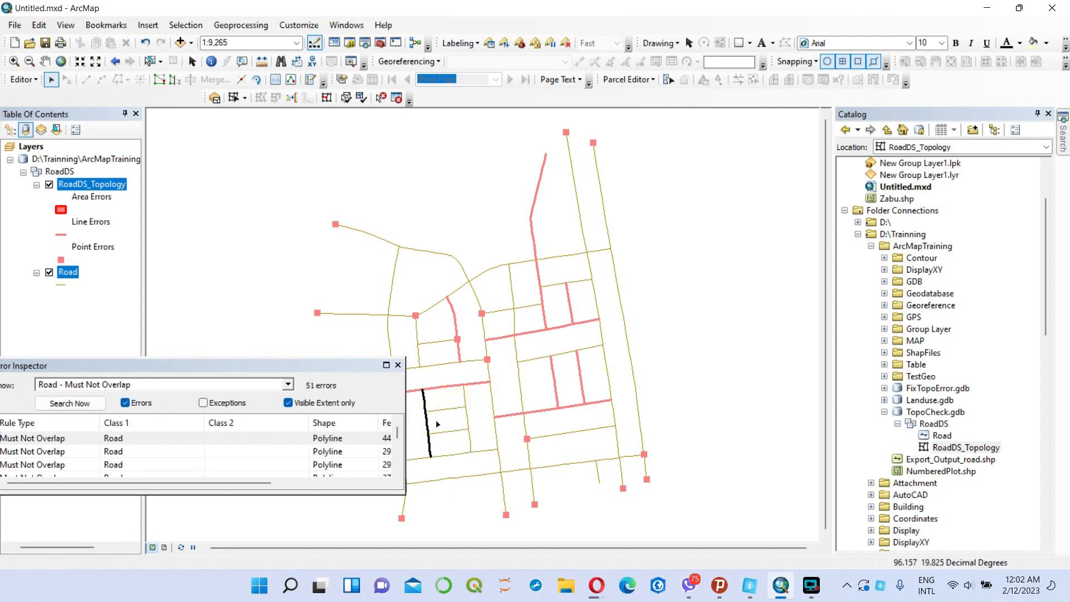
# Delete the overlapping duplicate roads along the west side of the southwestern block.
pyautogui.click(430, 428)
pyautogui.press('Delete')
pyautogui.click(428, 424)
pyautogui.press('Delete')
# Delete the overlapping duplicates of the east-west road along the south edge of the central eastern block.
pyautogui.click(552, 405)
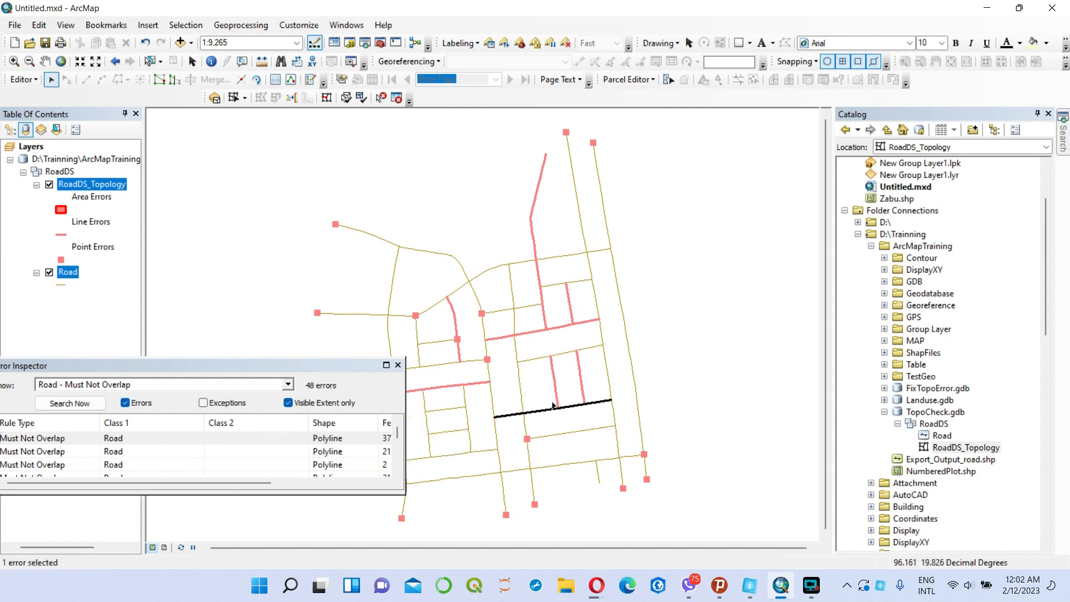
pyautogui.click(546, 413)
pyautogui.press('Delete')
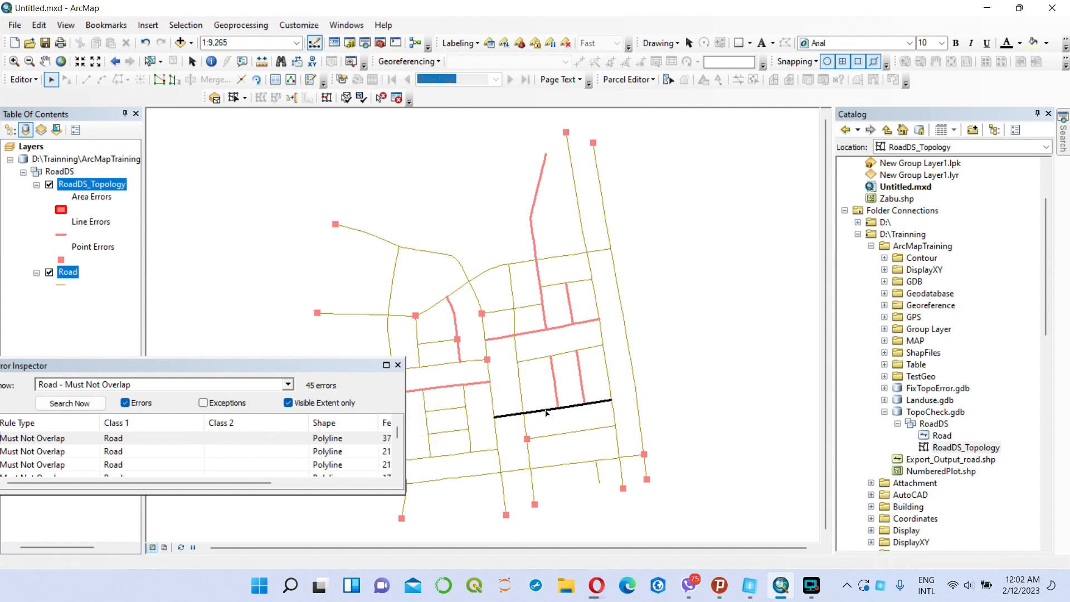
pyautogui.click(545, 412)
pyautogui.press('Delete')
# Delete the overlapping duplicates of the western north-south road inside the central eastern block.
pyautogui.click(559, 393)
pyautogui.click(555, 388)
pyautogui.press('Delete')
pyautogui.click(555, 388)
pyautogui.click(555, 388)
pyautogui.click(555, 388)
pyautogui.press('Delete')
# Delete the overlapping duplicates of the eastern north-south road inside the central eastern block, then clear the feature selection.
pyautogui.click(581, 383)
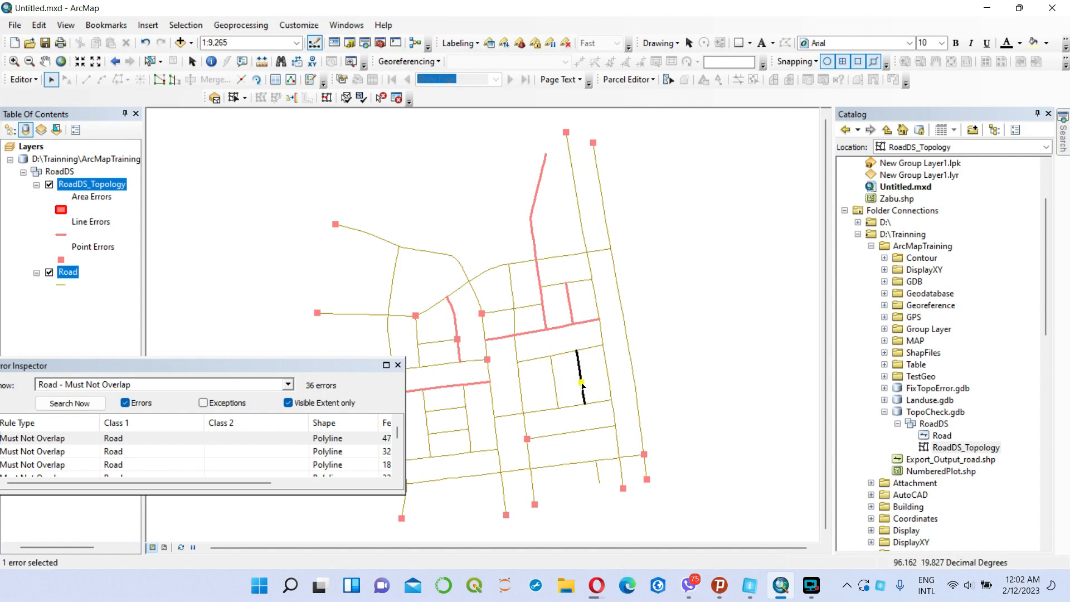
pyautogui.click(581, 384)
pyautogui.press('Delete')
pyautogui.click(581, 383)
pyautogui.press('Delete')
pyautogui.click(581, 384)
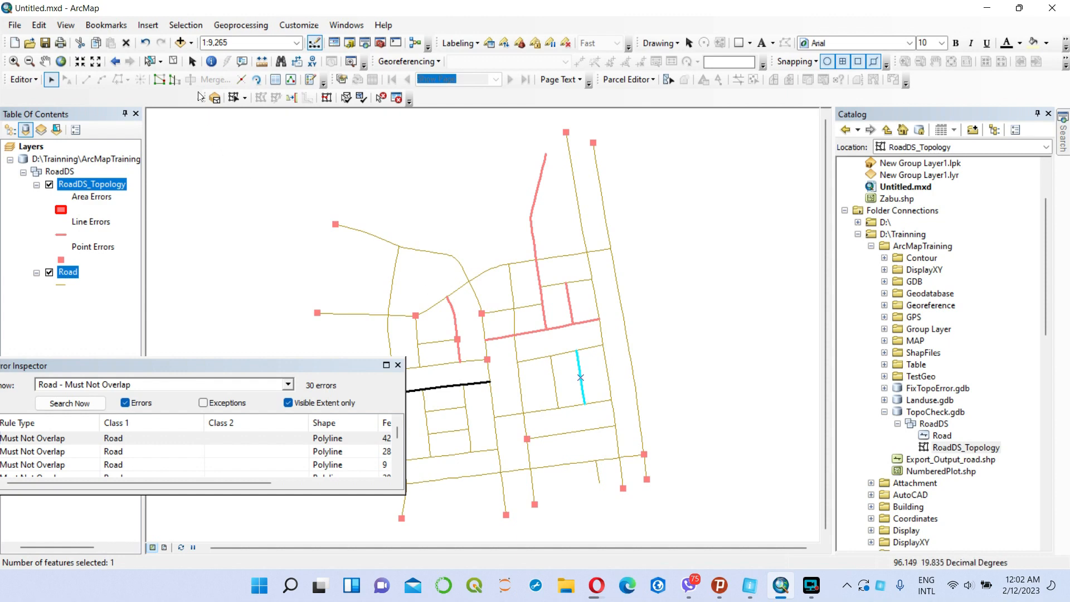
pyautogui.click(174, 61)
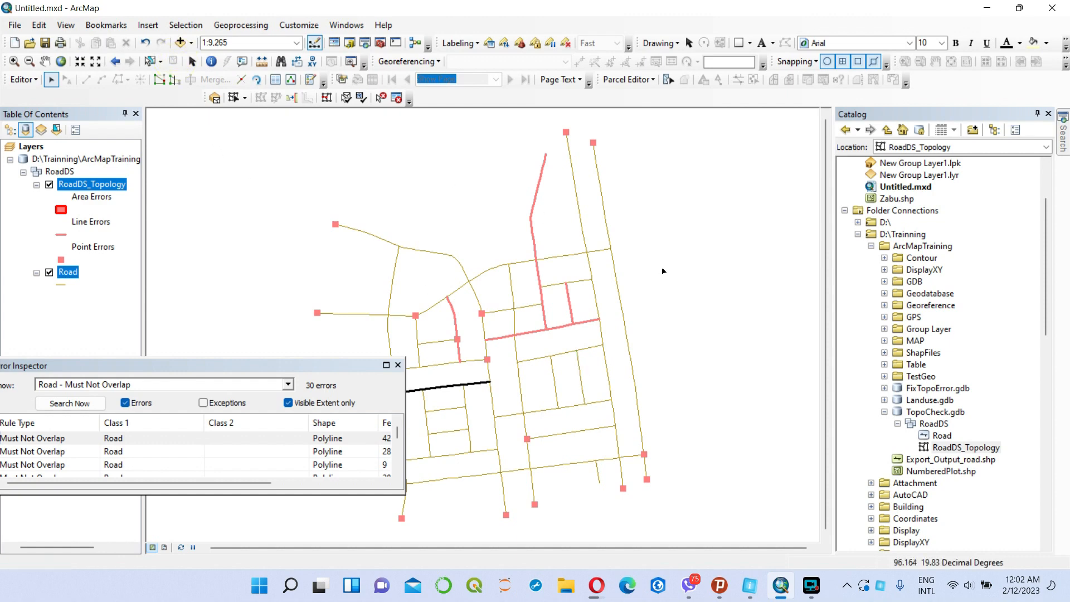
# Delete the overlapping duplicates of the curved road and of the remaining highlighted roads in the northeastern blocks.
pyautogui.click(570, 306)
pyautogui.click(456, 319)
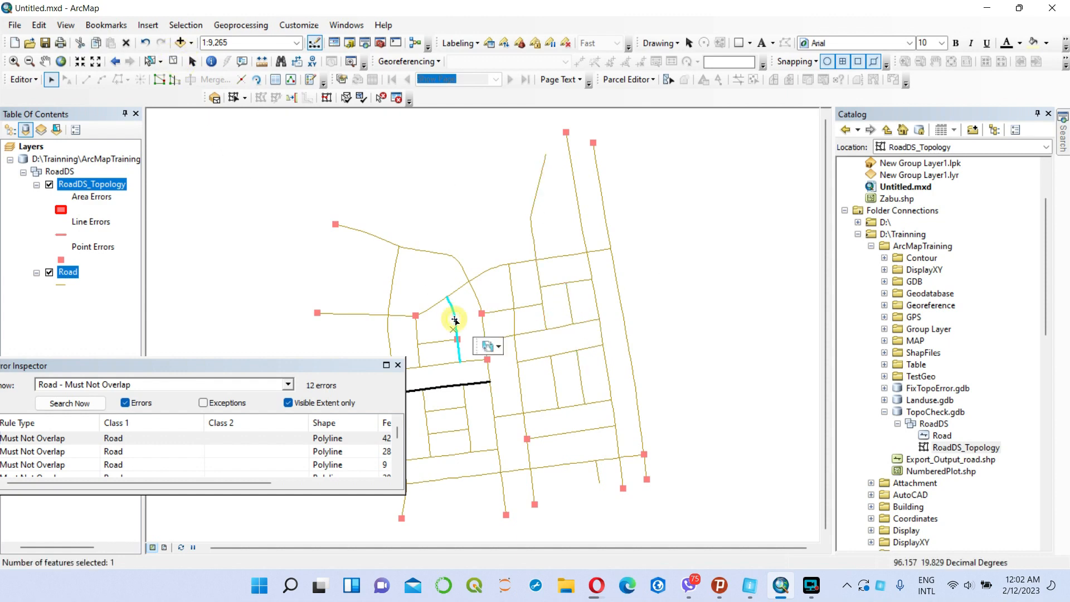
pyautogui.press('Delete')
pyautogui.click(456, 319)
pyautogui.press('Delete')
pyautogui.click(456, 320)
pyautogui.press('Delete')
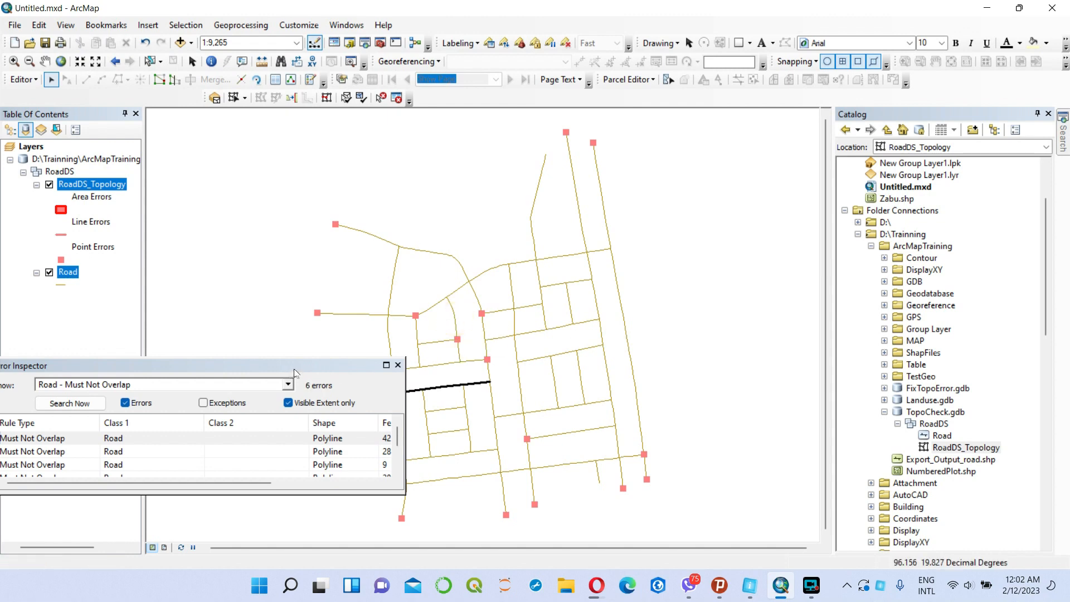
# Delete the remaining overlapping duplicates of the highlighted east-west road in the southwestern block, rerunning the Must Not Overlap error search.
pyautogui.click(68, 404)
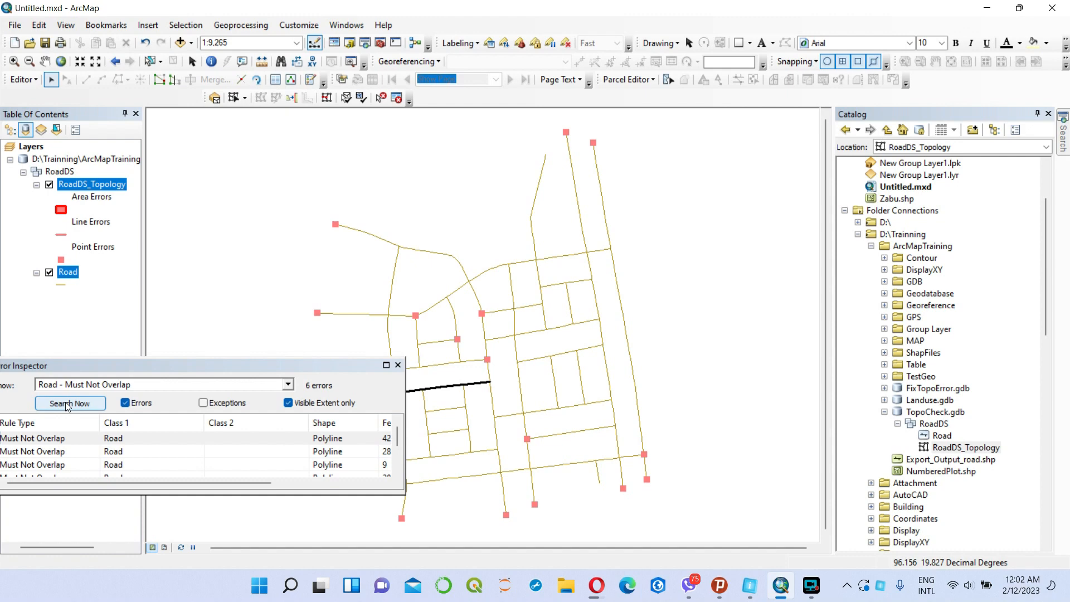
pyautogui.click(462, 387)
pyautogui.click(460, 389)
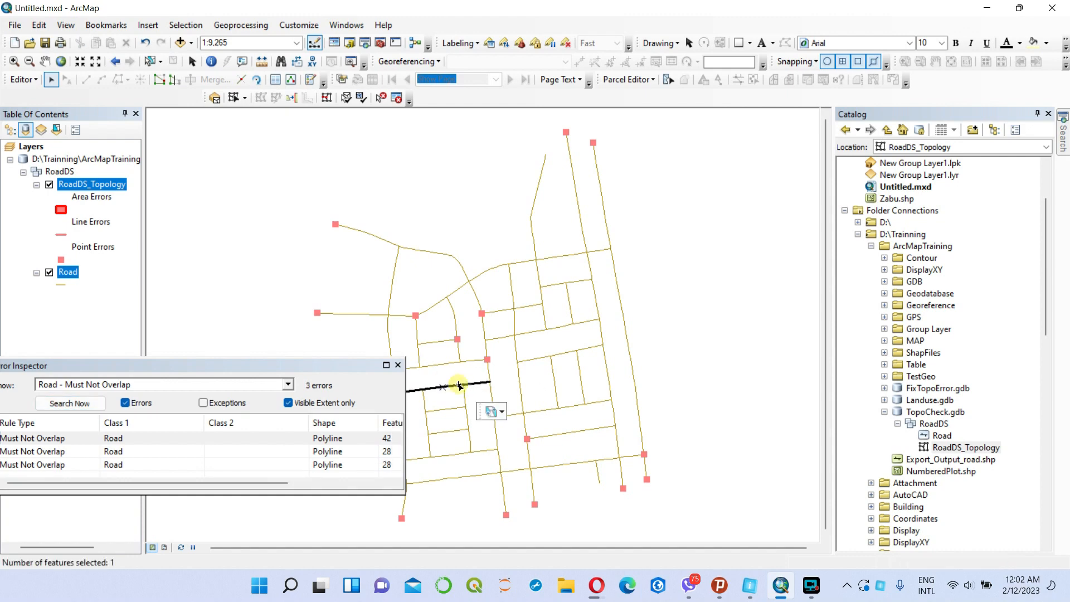
pyautogui.click(456, 388)
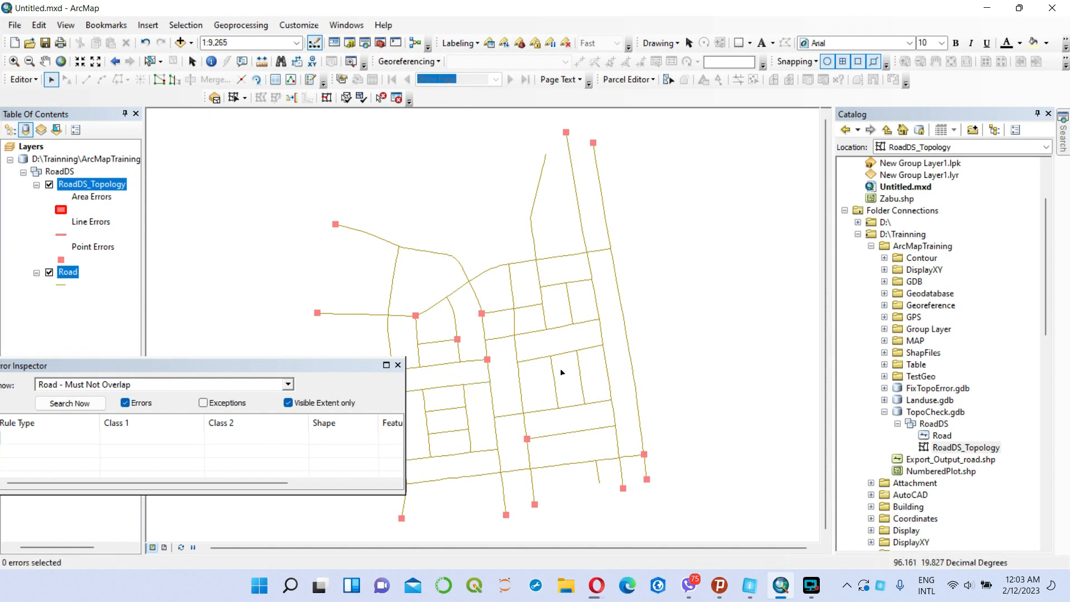
pyautogui.click(78, 404)
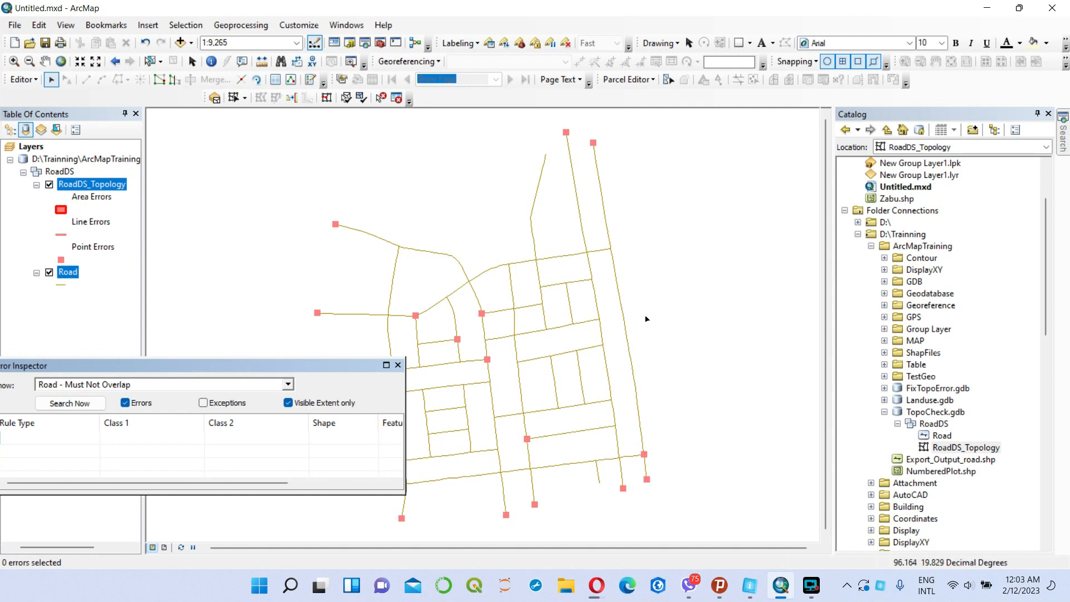
# Switch the error search to the Road - Must Not Have Dangles rule and list its errors in the visible extent.
pyautogui.click(288, 385)
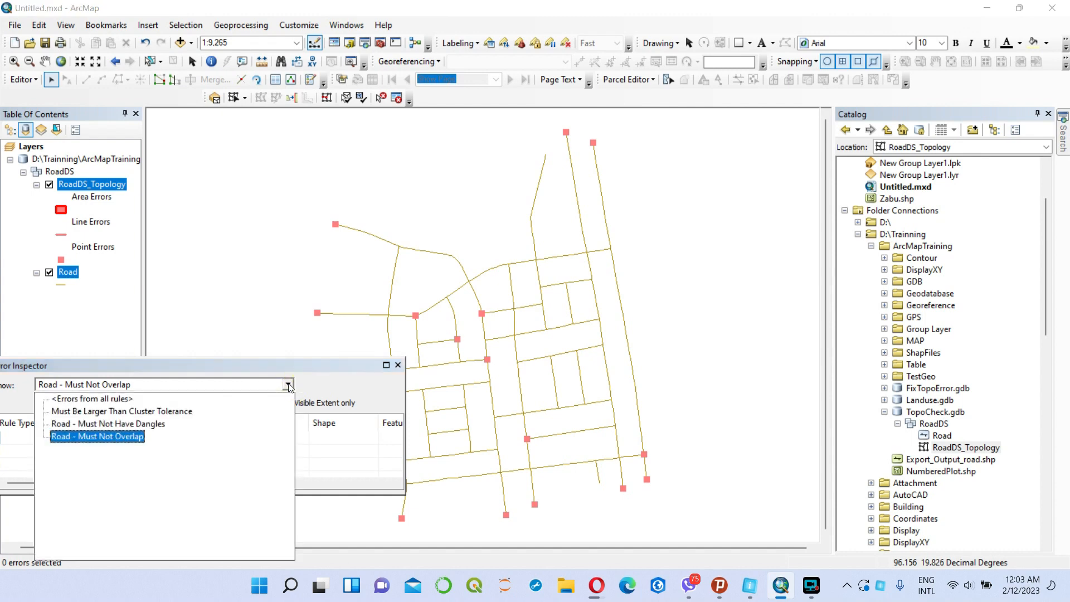
pyautogui.press('Up')
pyautogui.press('Return')
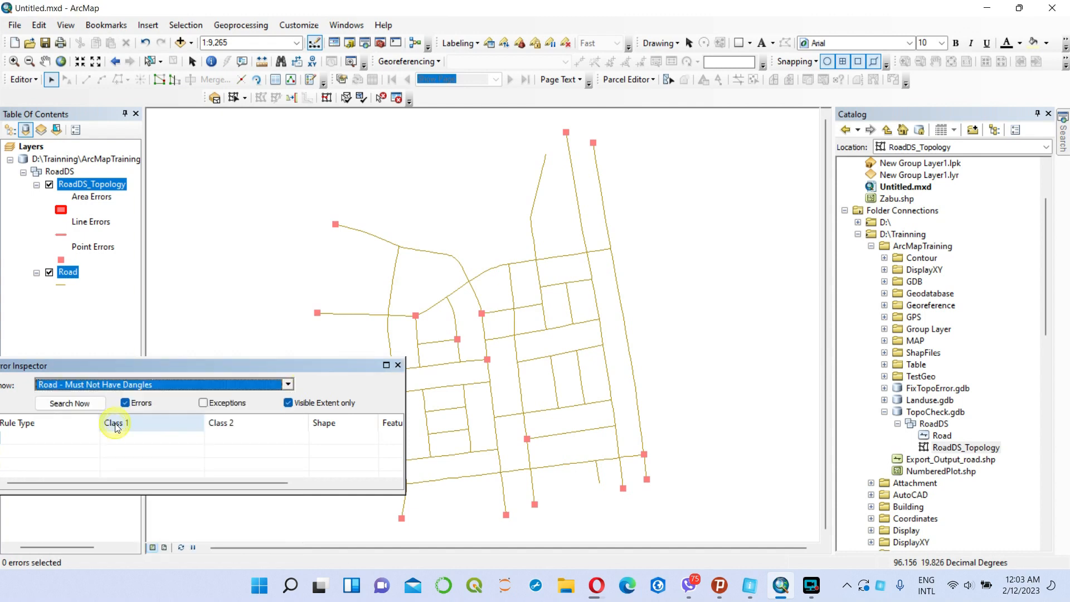
pyautogui.click(86, 404)
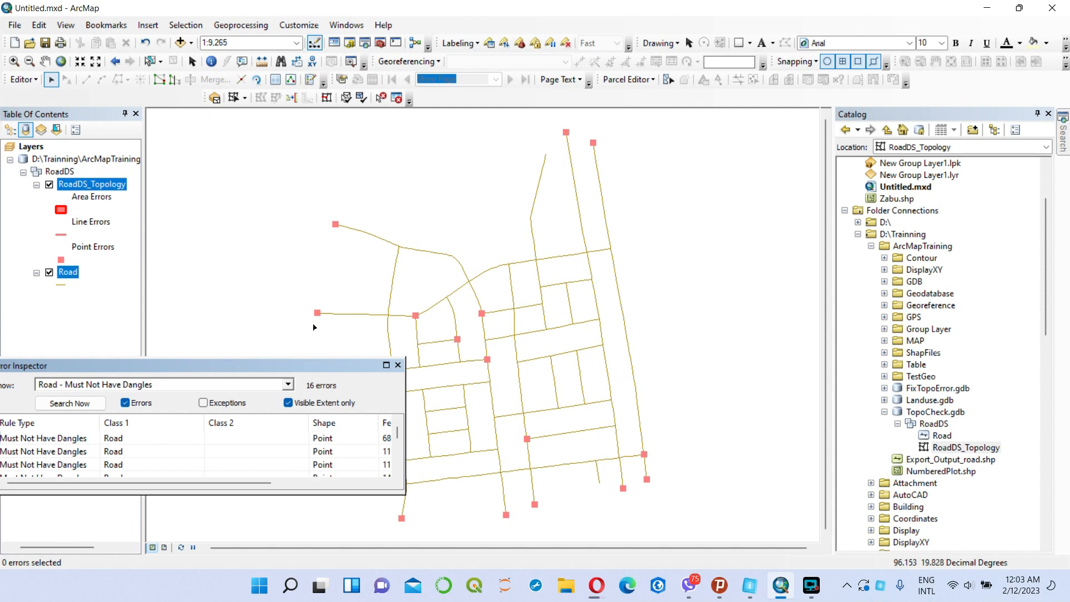
# Mark the dangles at the southern ends of the two westernmost roads leaving the network southward as exceptions.
pyautogui.moveTo(162, 366); pyautogui.dragTo(199, 360)
pyautogui.click(71, 433)
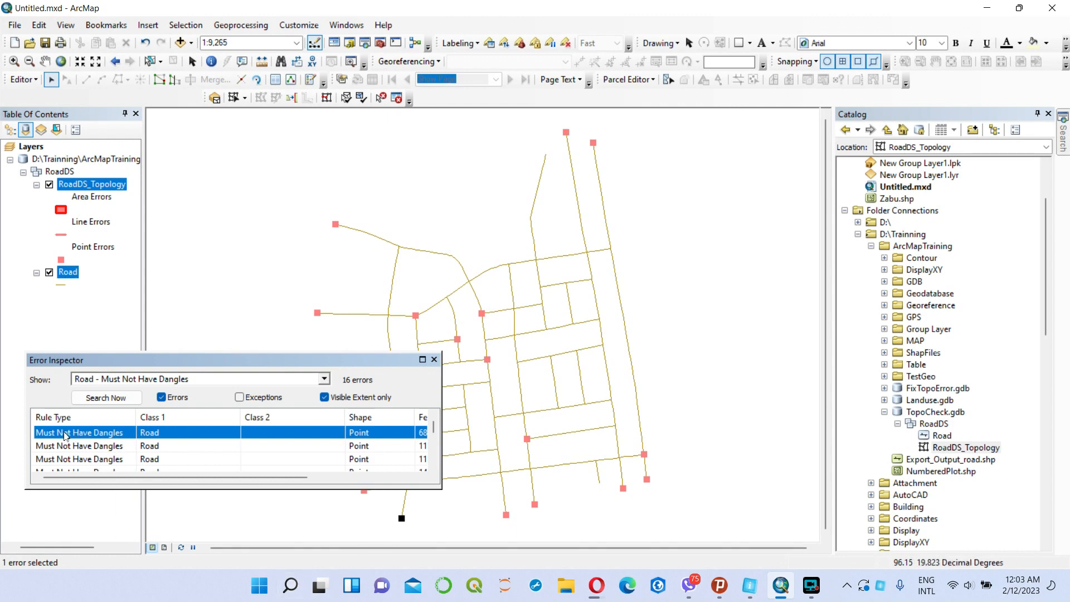
pyautogui.rightClick(66, 433)
pyautogui.click(102, 406)
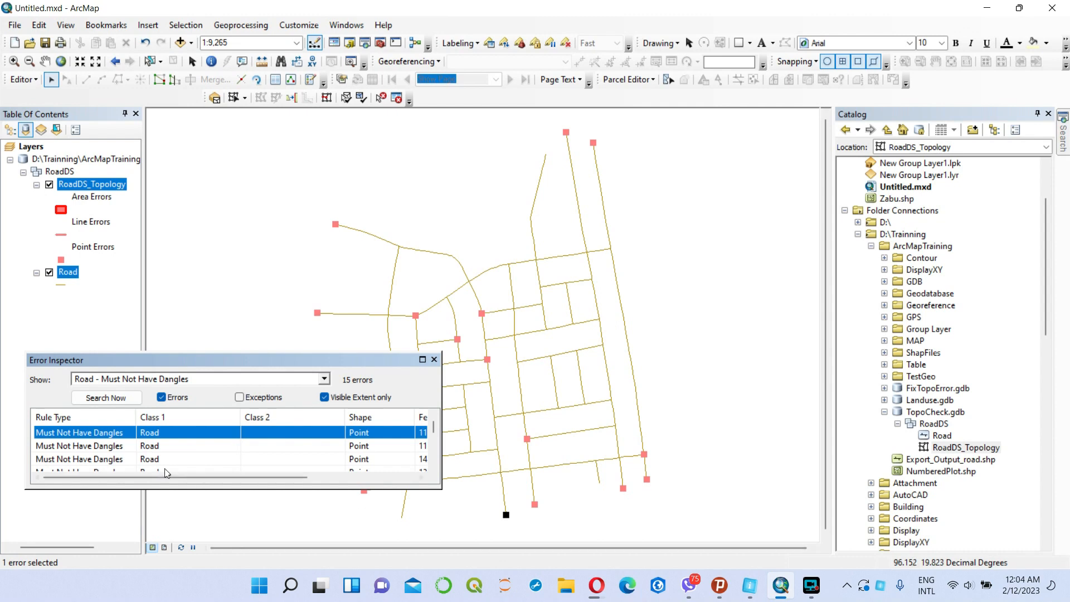
pyautogui.rightClick(112, 432)
pyautogui.click(142, 406)
# Mark the dangles at the outer end of the northwestern road and the southern end of the central north-south road as exceptions.
pyautogui.rightClick(92, 437)
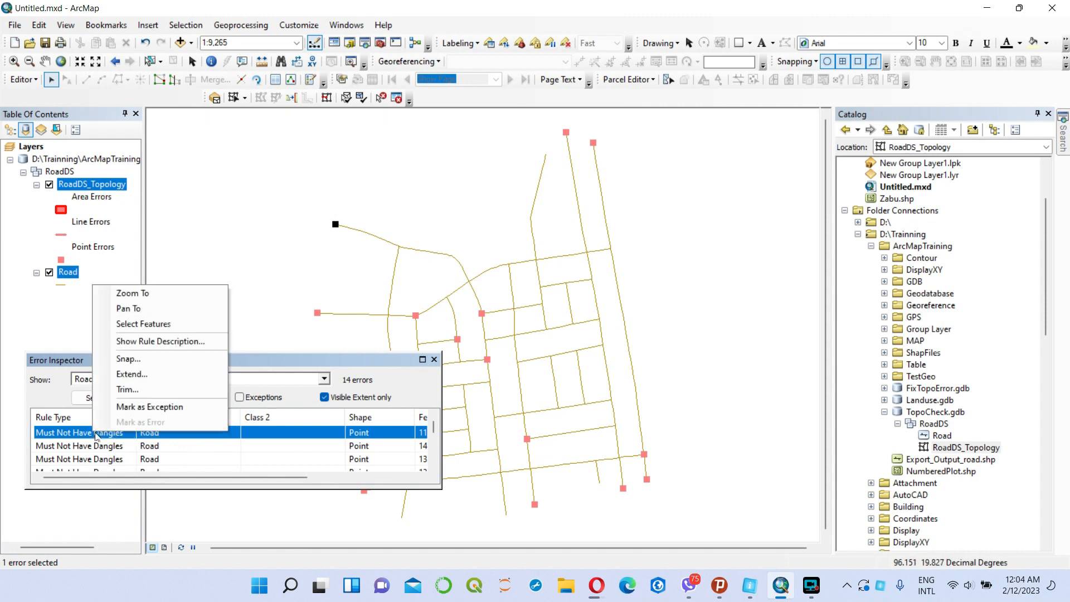
pyautogui.click(142, 406)
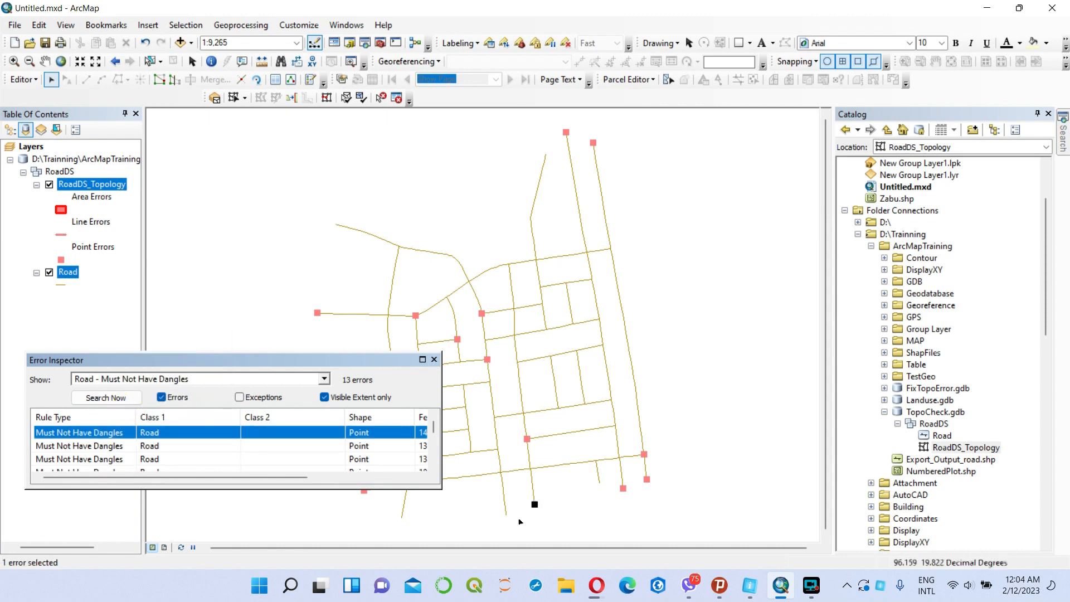
pyautogui.rightClick(100, 436)
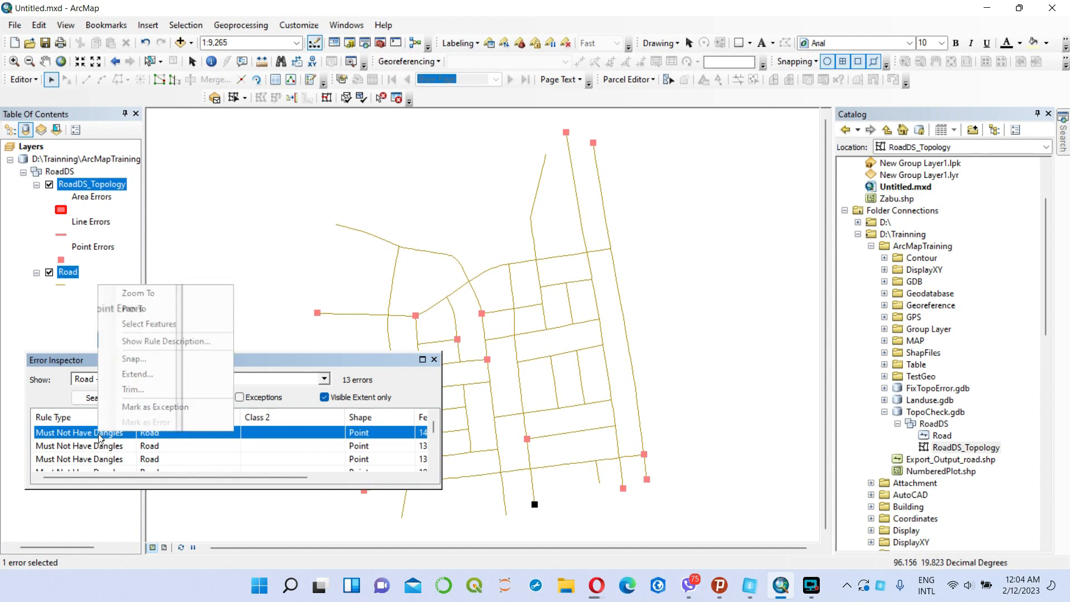
pyautogui.click(132, 408)
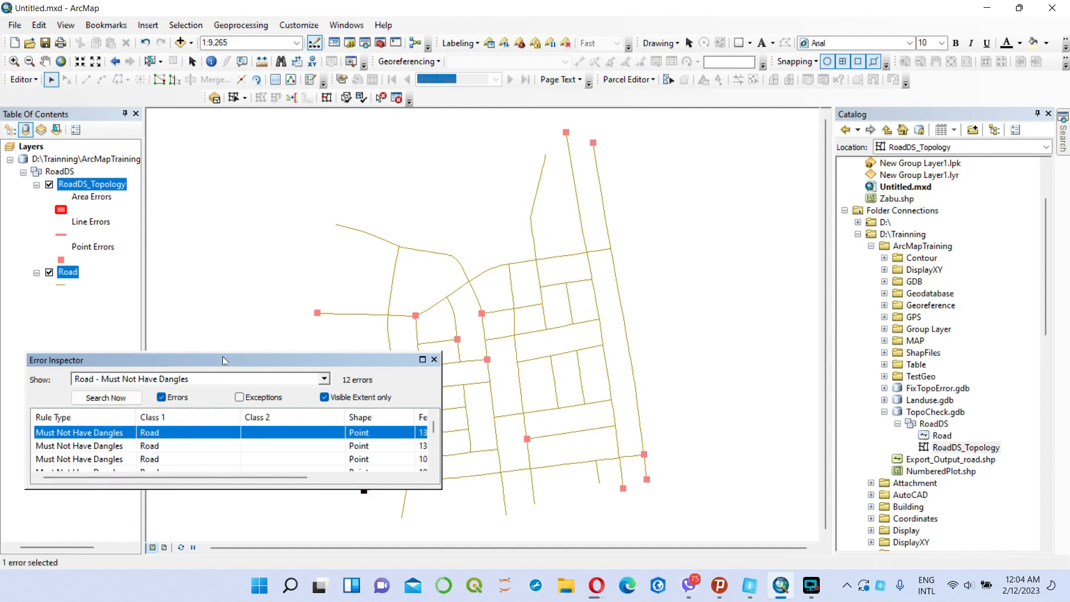
# Mark the dangles at the west end of the southern east-west road and the south end of the second-easternmost long road as exceptions.
pyautogui.moveTo(223, 360); pyautogui.dragTo(222, 301)
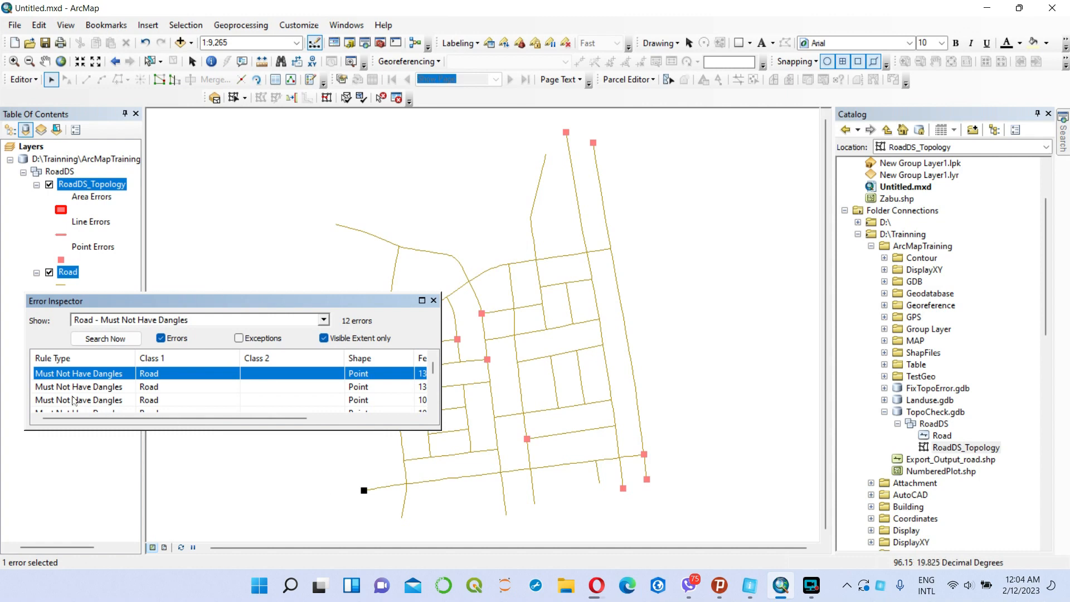
pyautogui.rightClick(67, 374)
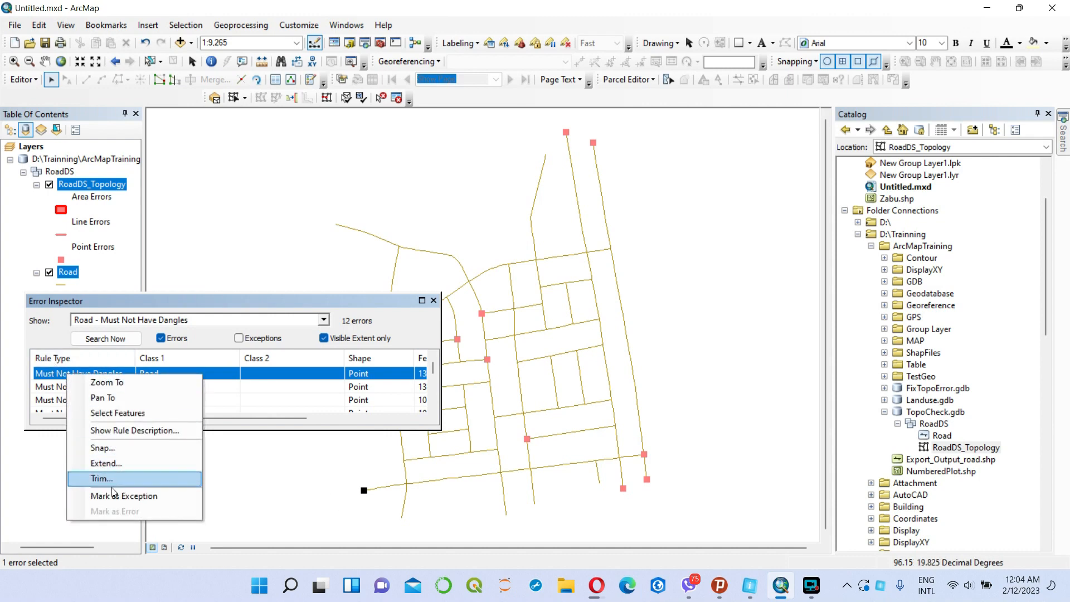
pyautogui.click(116, 496)
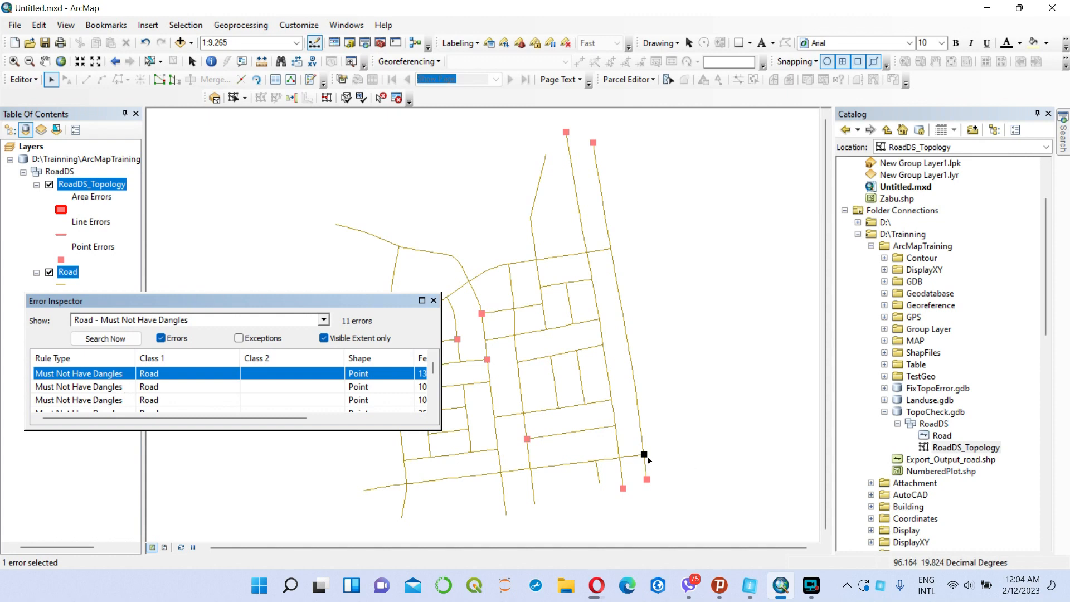
pyautogui.click(58, 388)
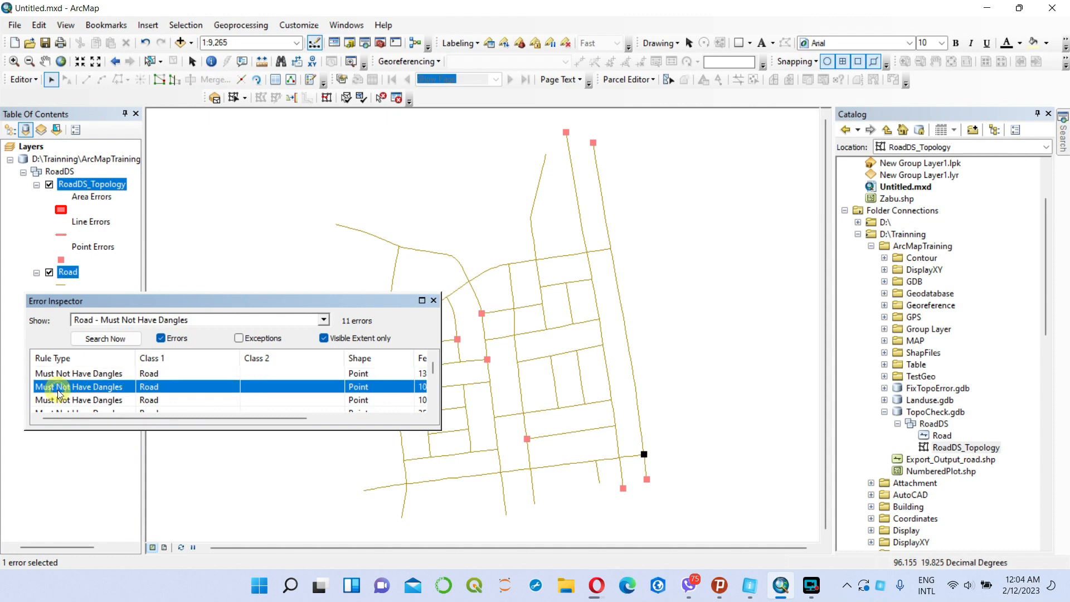
pyautogui.rightClick(58, 389)
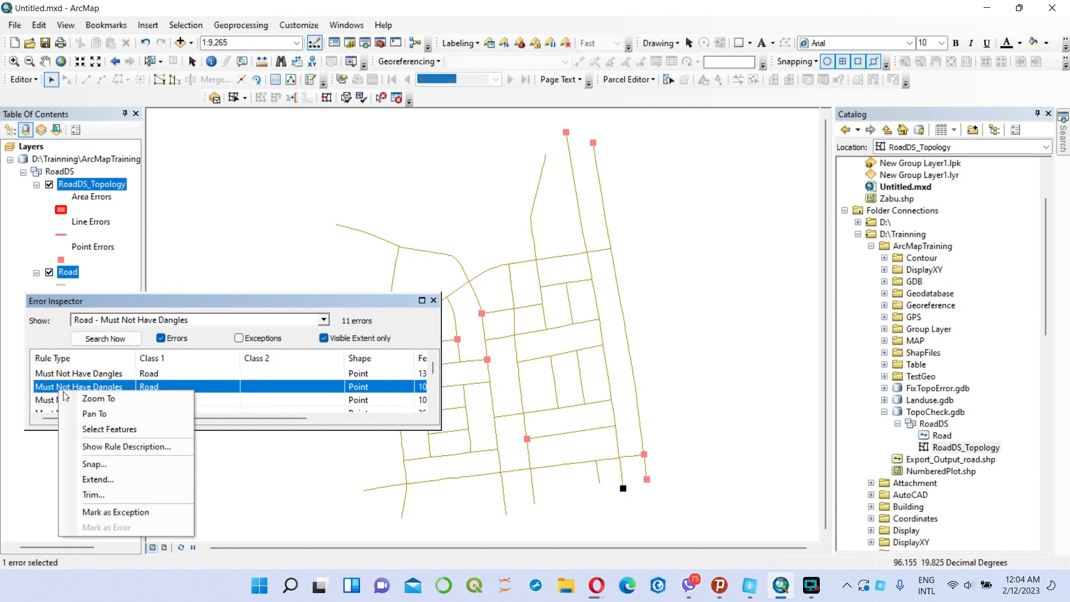
pyautogui.click(113, 510)
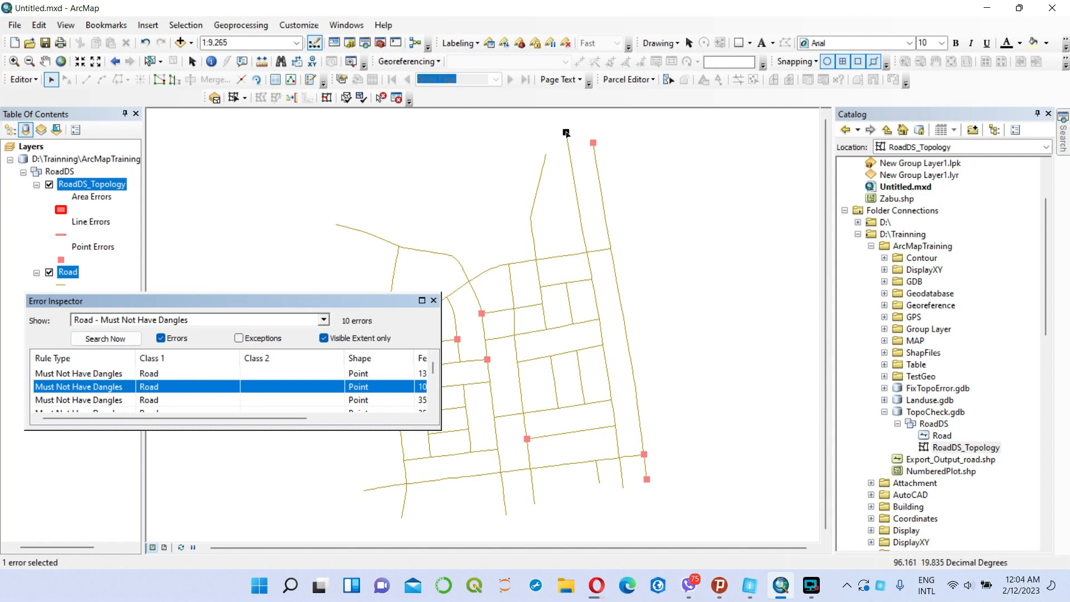
# Mark the dangles at the northern ends of the two long eastern roads and the southern end of the easternmost road as exceptions.
pyautogui.rightClick(108, 387)
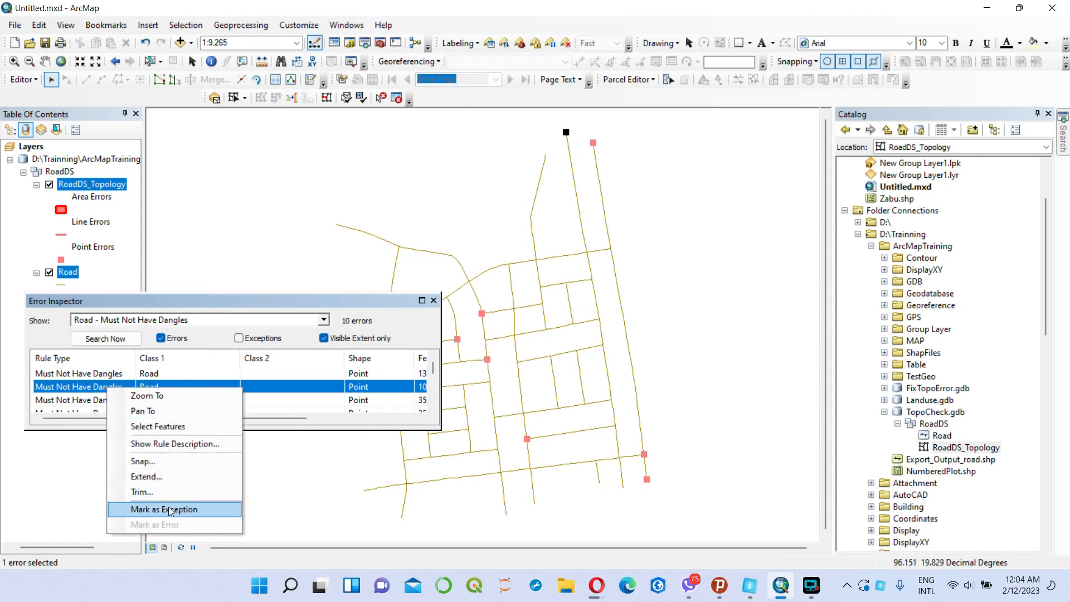
pyautogui.click(170, 510)
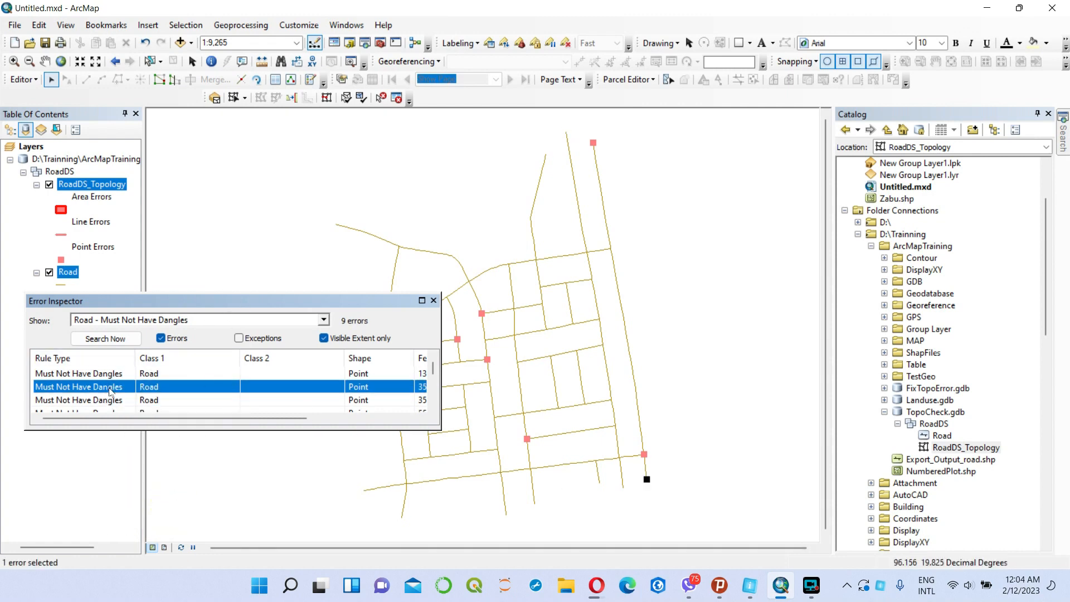
pyautogui.rightClick(110, 389)
pyautogui.click(170, 509)
pyautogui.rightClick(109, 392)
pyautogui.click(169, 509)
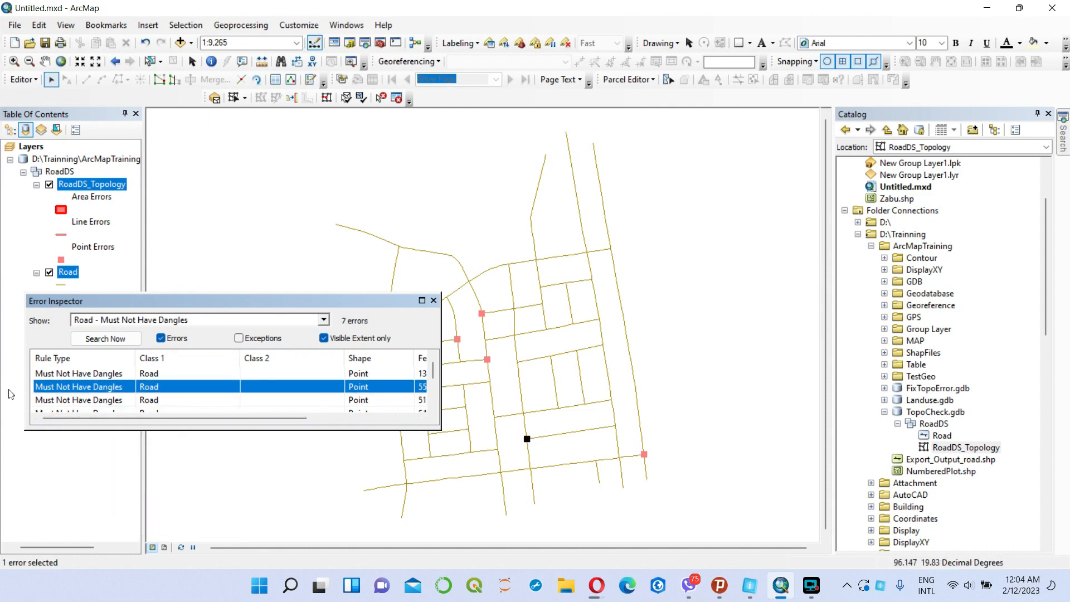
# Step through the remaining dangle errors and mark the one at the outer west end of the western road as an exception.
pyautogui.rightClick(64, 390)
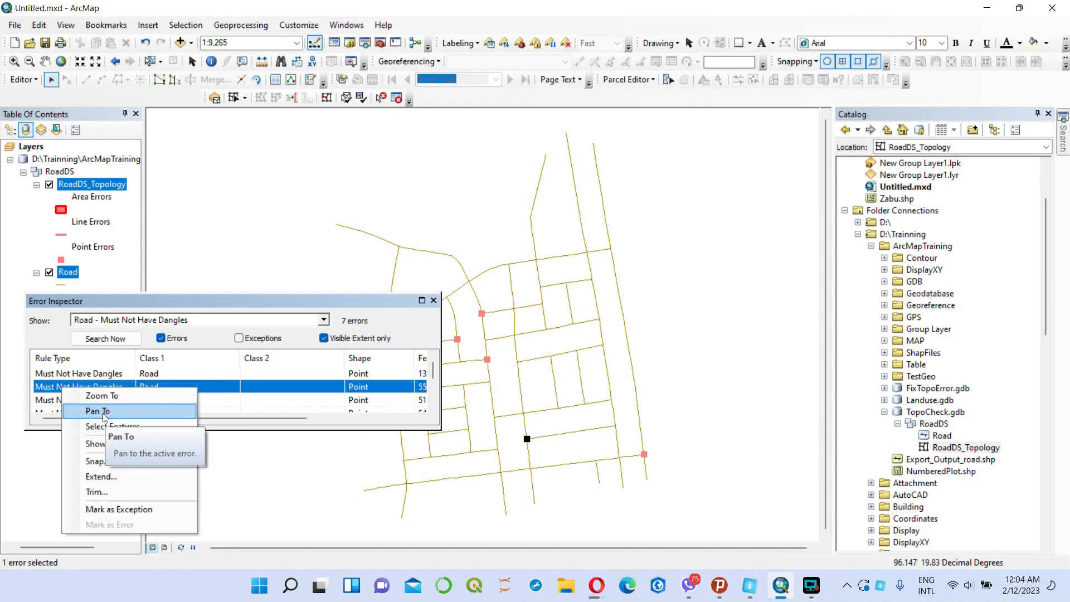
pyautogui.click(44, 402)
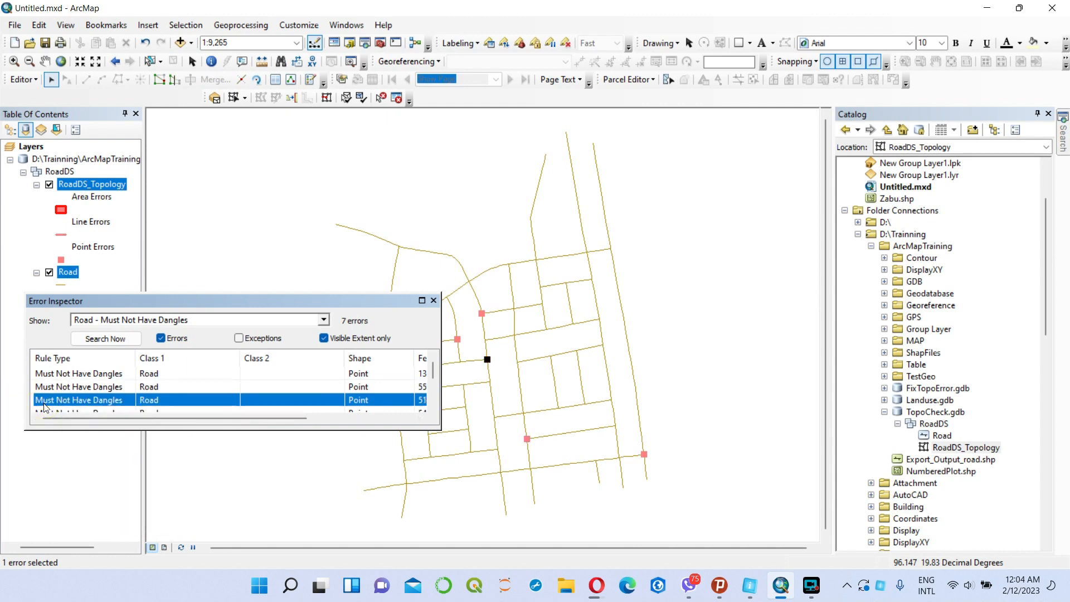
pyautogui.moveTo(433, 375); pyautogui.dragTo(434, 390)
pyautogui.click(120, 388)
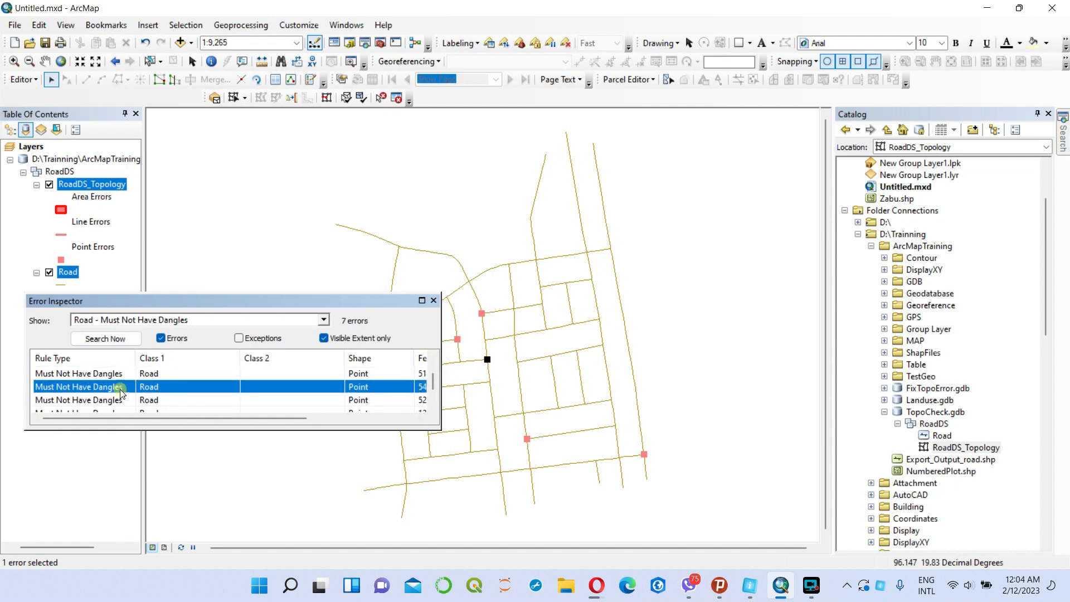
pyautogui.click(111, 400)
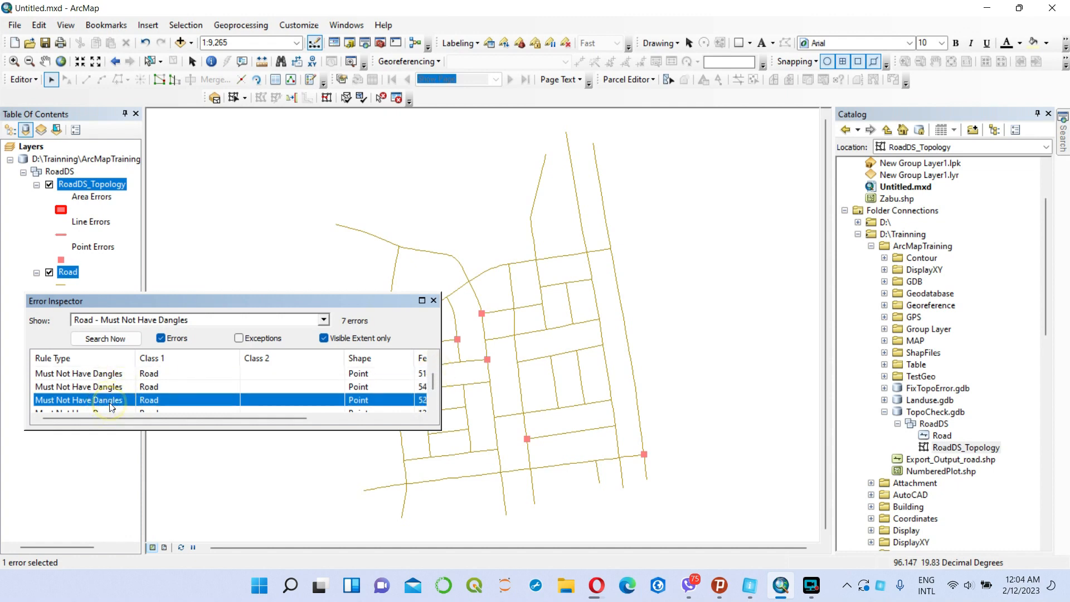
pyautogui.moveTo(161, 299); pyautogui.dragTo(229, 413)
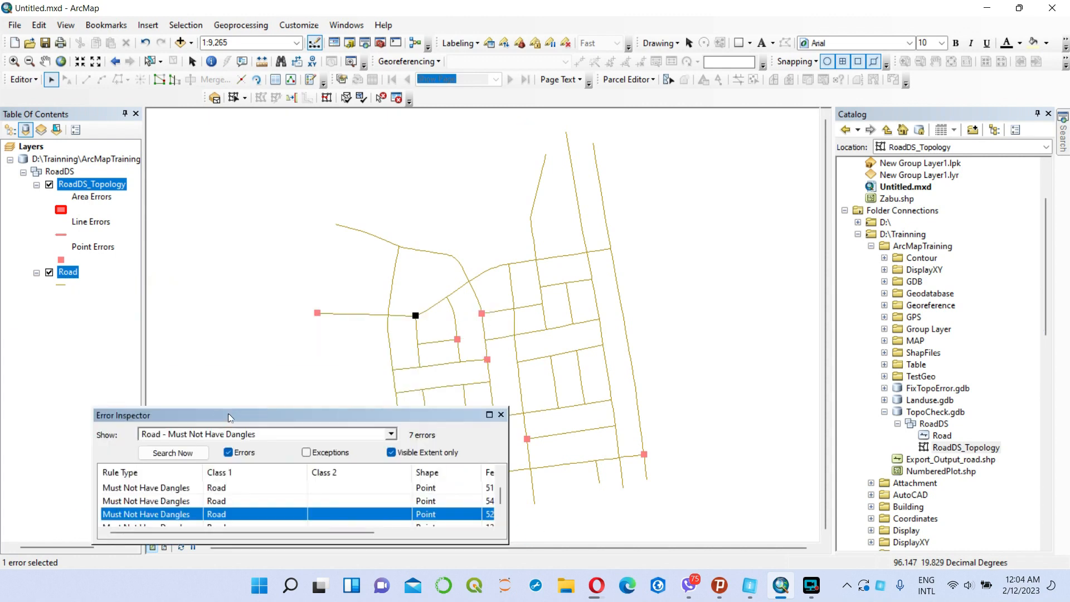
pyautogui.click(148, 523)
pyautogui.moveTo(214, 412); pyautogui.dragTo(162, 331)
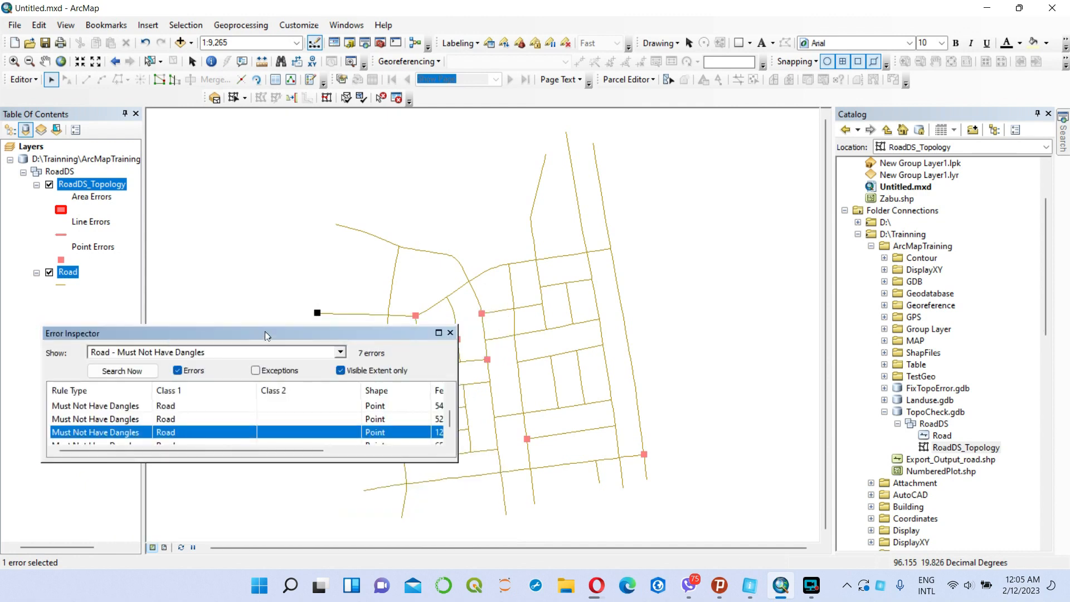
pyautogui.rightClick(96, 430)
pyautogui.click(152, 407)
# Trim the dangle where the short east-west road overshoots the curved road's southern section, using a maximum distance of 0.000.
pyautogui.moveTo(333, 334); pyautogui.dragTo(334, 399)
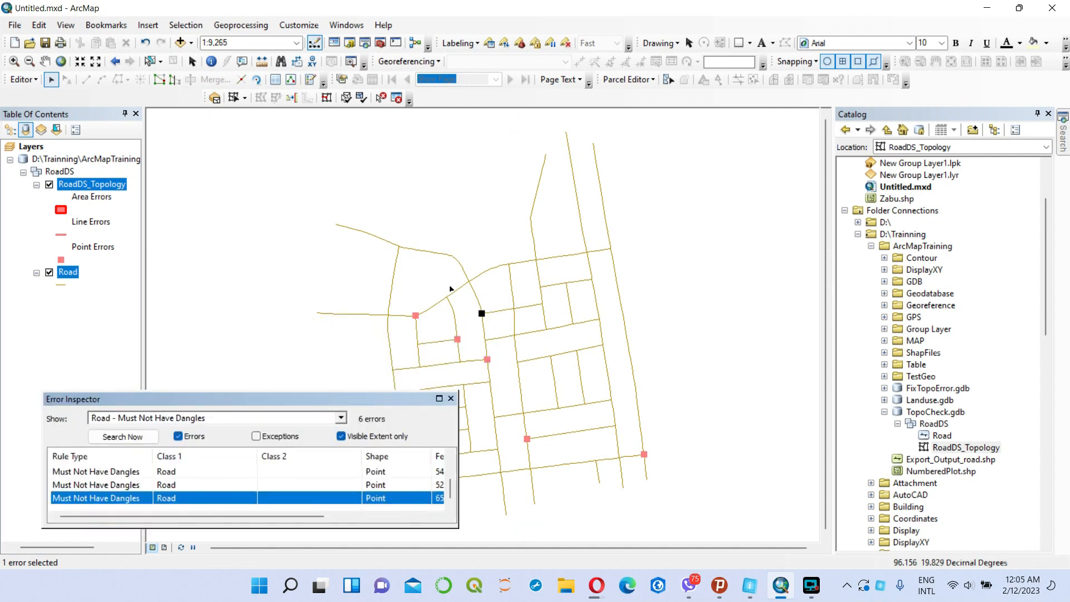
pyautogui.click(13, 60)
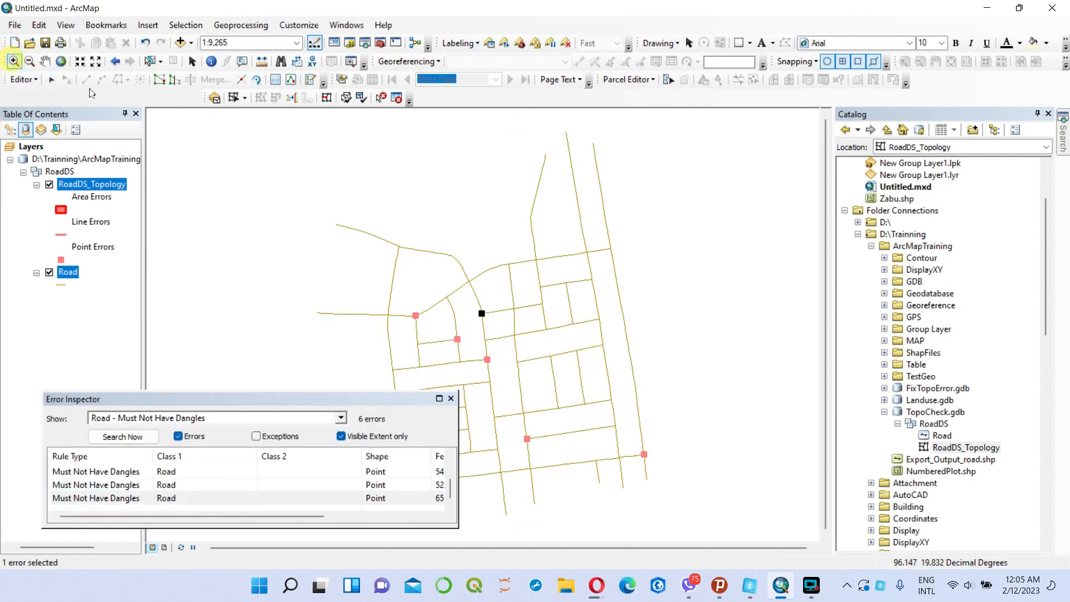
pyautogui.moveTo(467, 304); pyautogui.dragTo(498, 330)
pyautogui.moveTo(437, 239); pyautogui.dragTo(503, 307)
pyautogui.moveTo(386, 200); pyautogui.dragTo(474, 282)
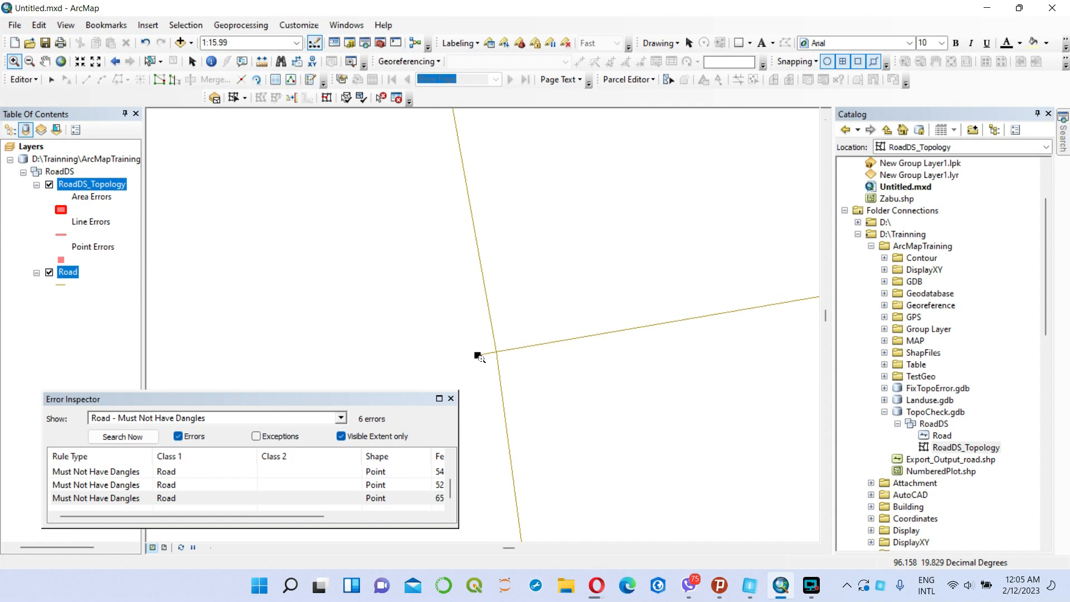
pyautogui.click(120, 500)
pyautogui.rightClick(121, 499)
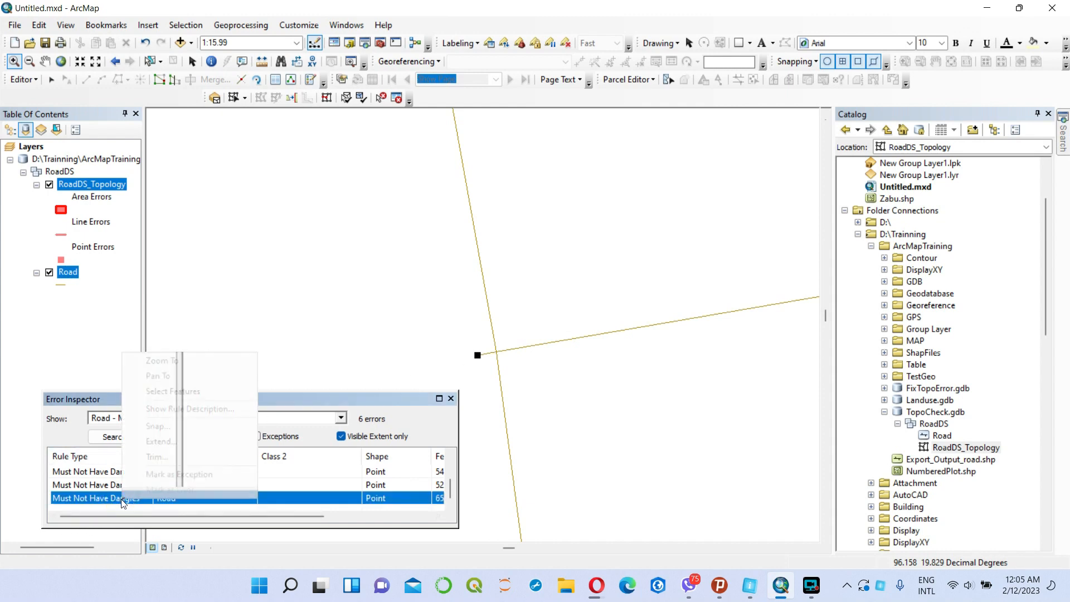
pyautogui.click(169, 457)
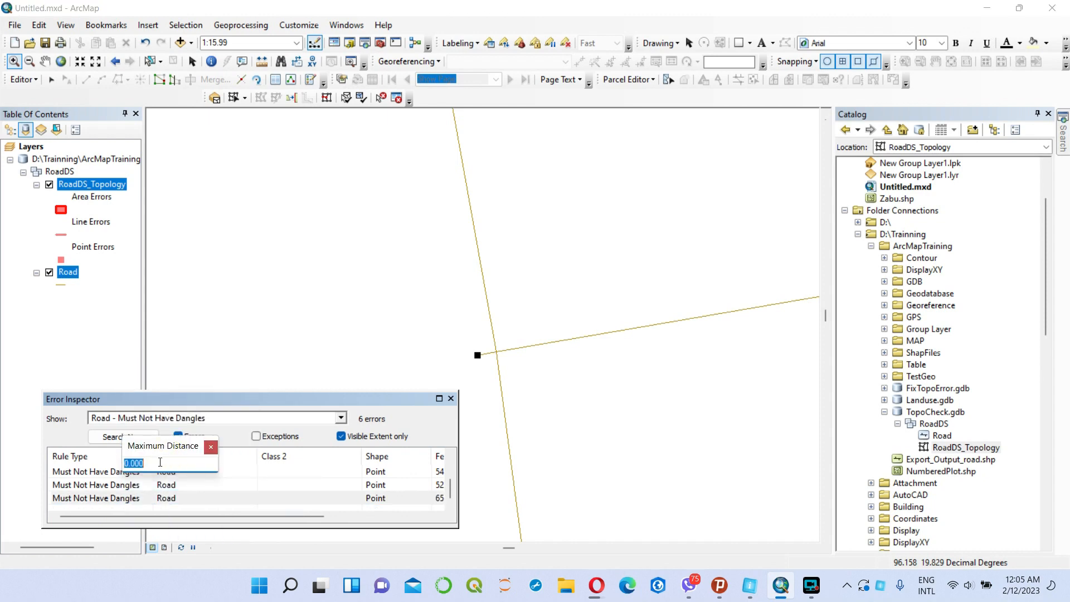
pyautogui.press('Return')
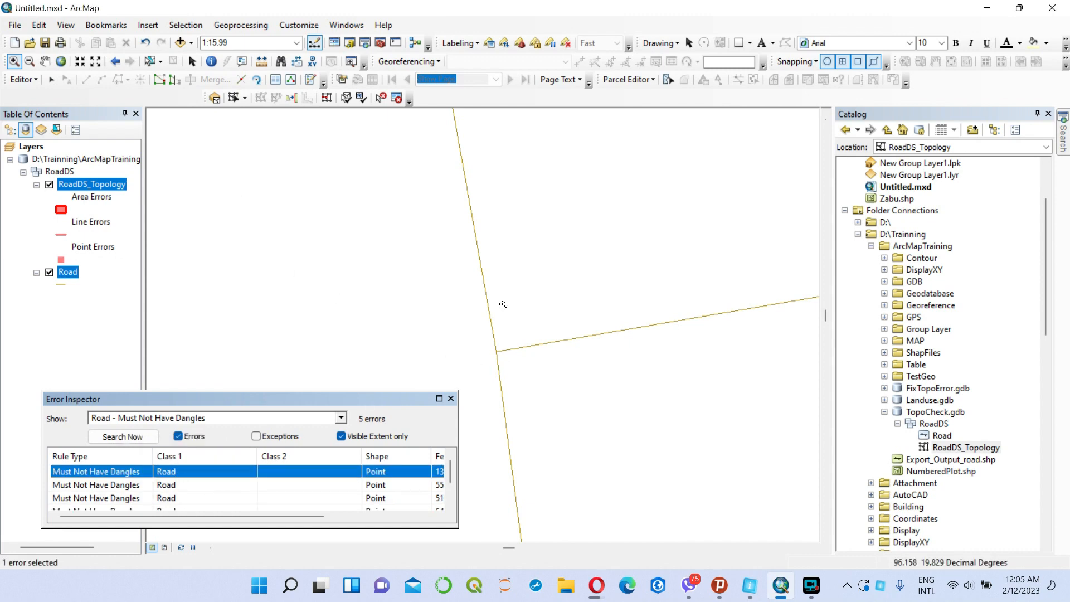
# Examine the curved road's vertices at its junction with the trimmed short east-west road and clear the selection.
pyautogui.click(52, 80)
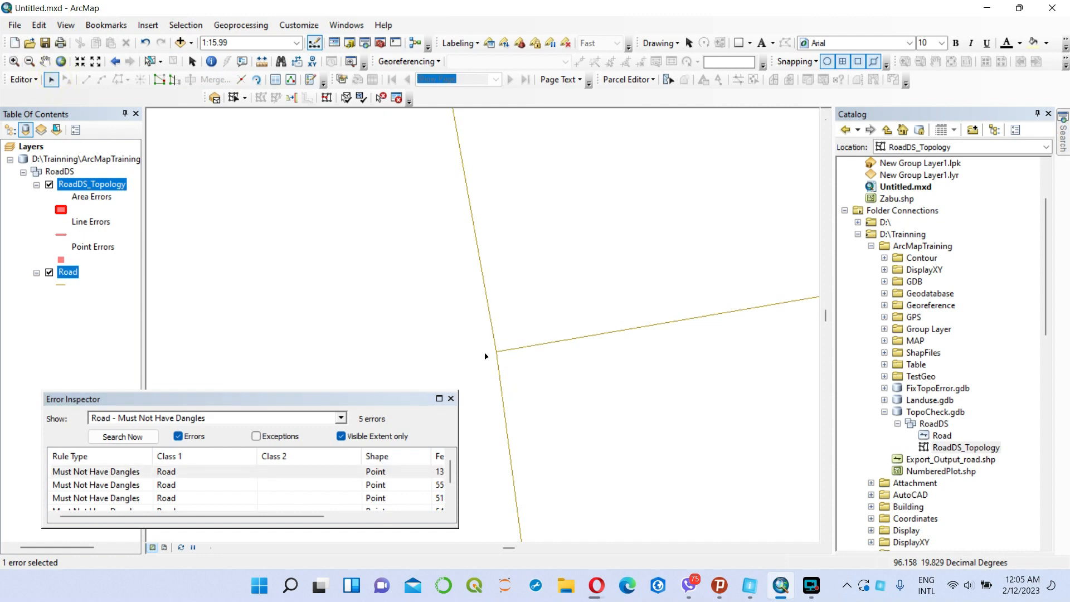
pyautogui.click(490, 314)
pyautogui.rightClick(490, 315)
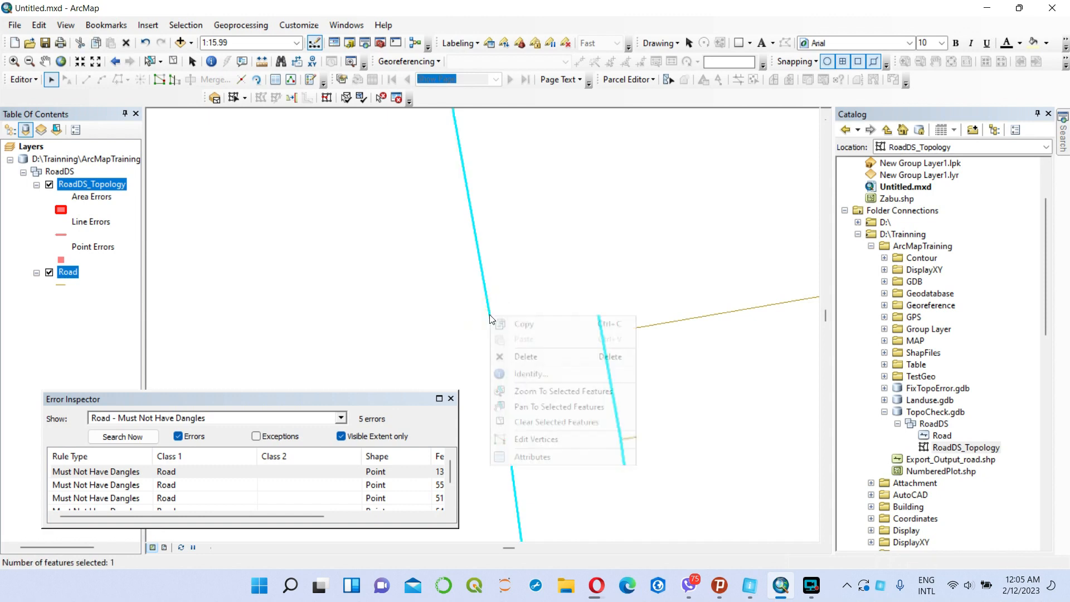
pyautogui.click(563, 440)
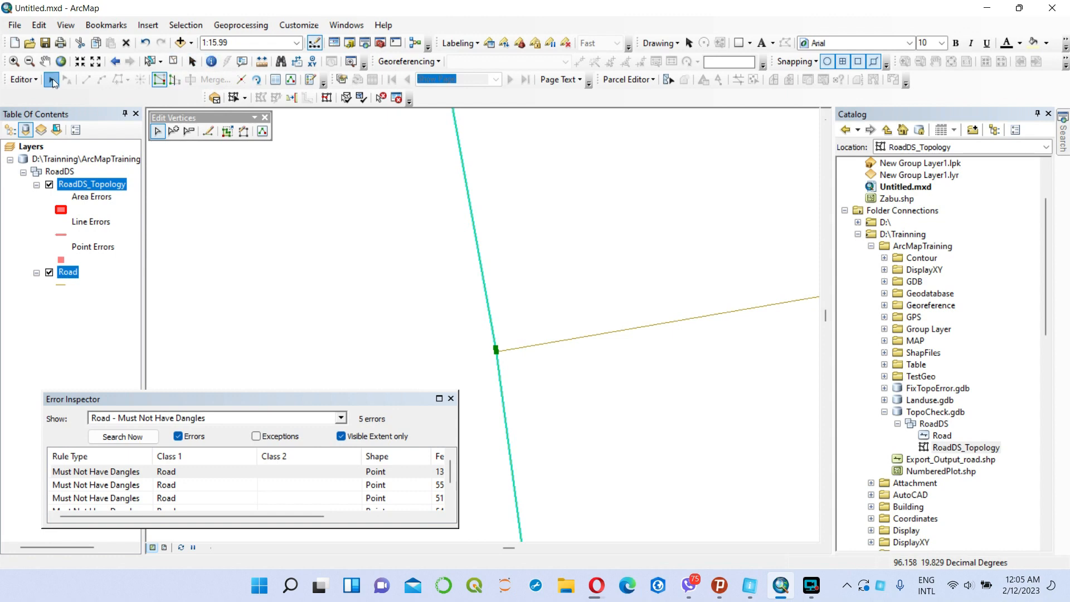
pyautogui.click(14, 60)
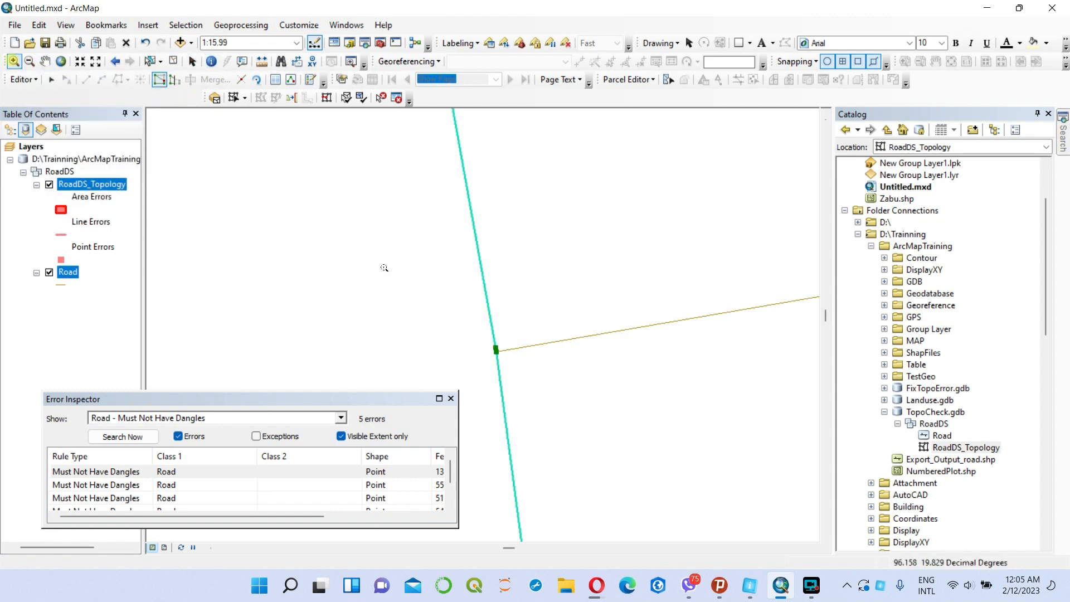
pyautogui.click(463, 323)
pyautogui.moveTo(462, 322); pyautogui.dragTo(529, 388)
pyautogui.moveTo(465, 291); pyautogui.dragTo(540, 327)
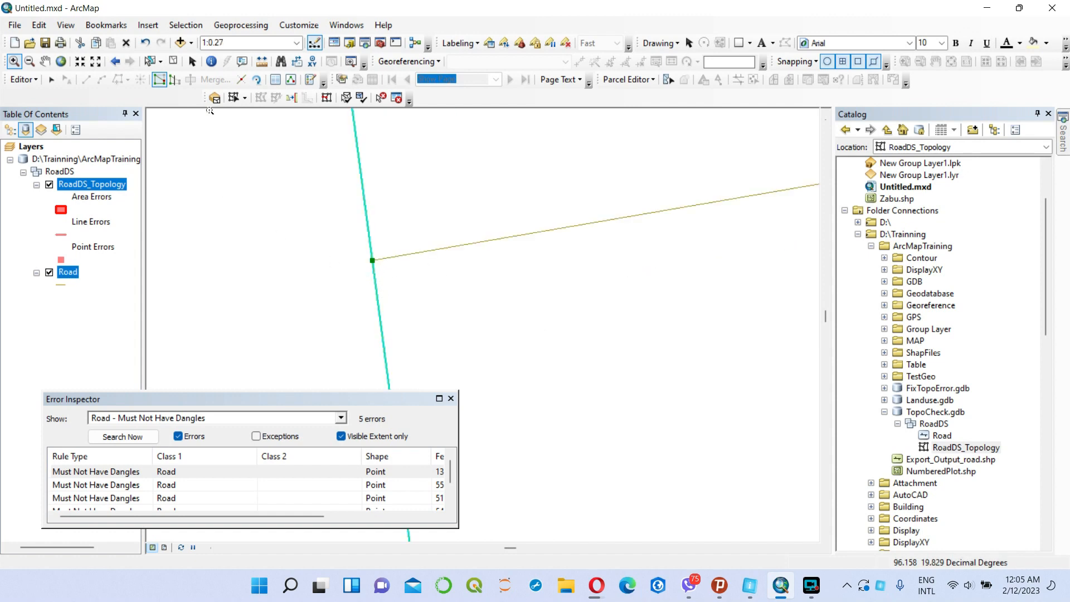
pyautogui.click(61, 61)
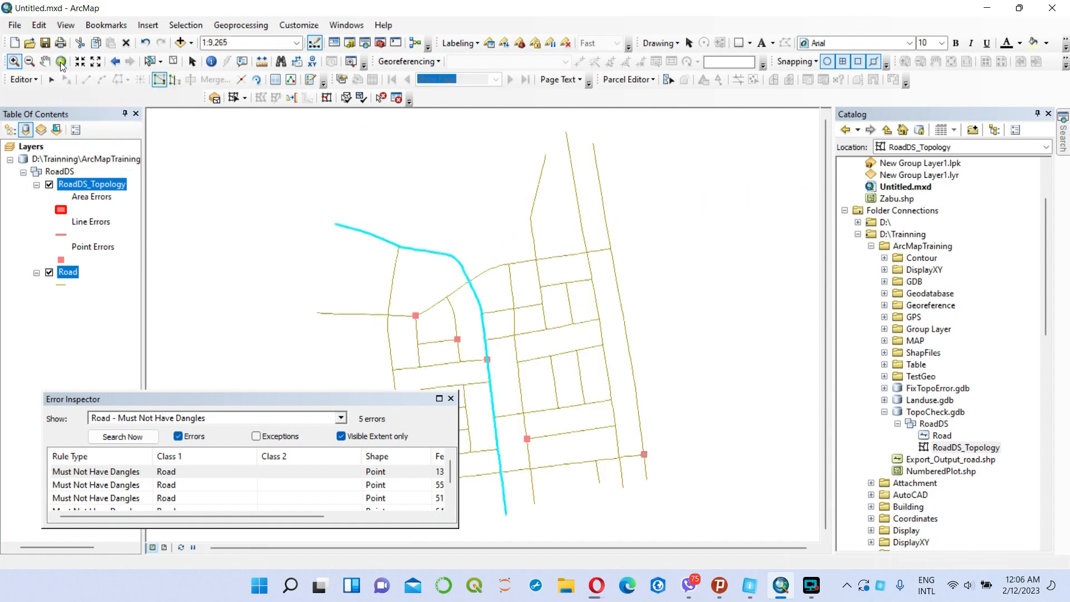
pyautogui.click(173, 62)
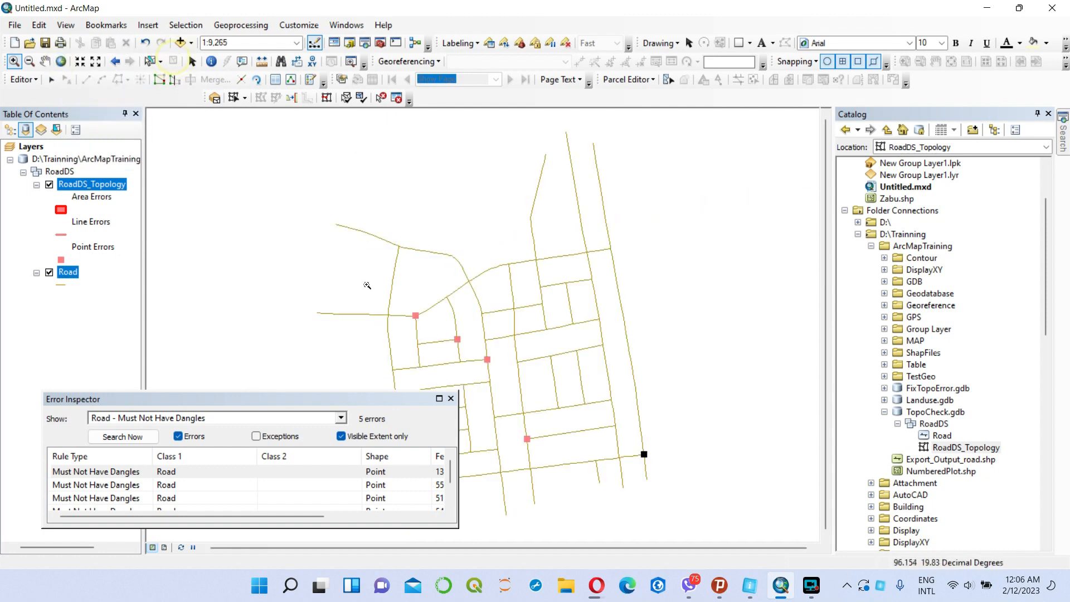
# Extend the dangle at the east end of the southern east-west road to the easternmost long road, using a maximum distance of 2.630.
pyautogui.click(134, 471)
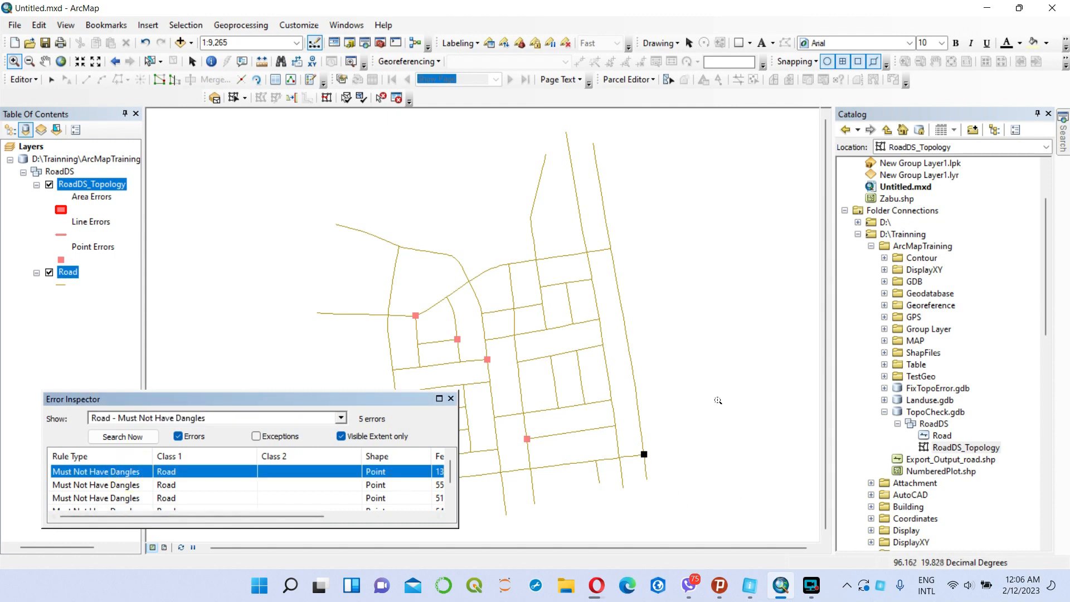
pyautogui.moveTo(635, 445); pyautogui.dragTo(697, 482)
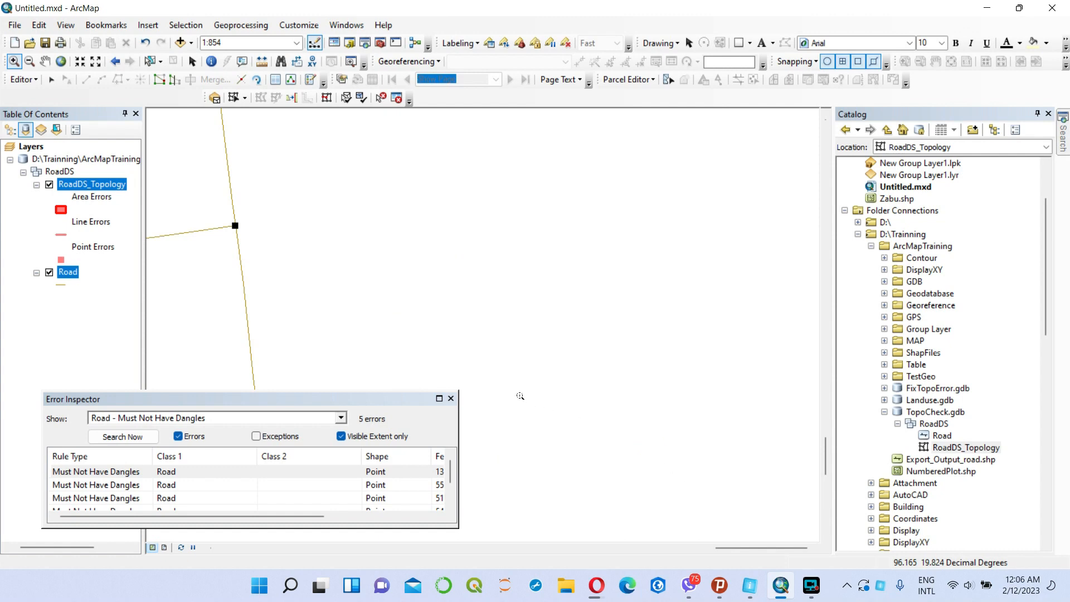
pyautogui.moveTo(221, 198); pyautogui.dragTo(281, 255)
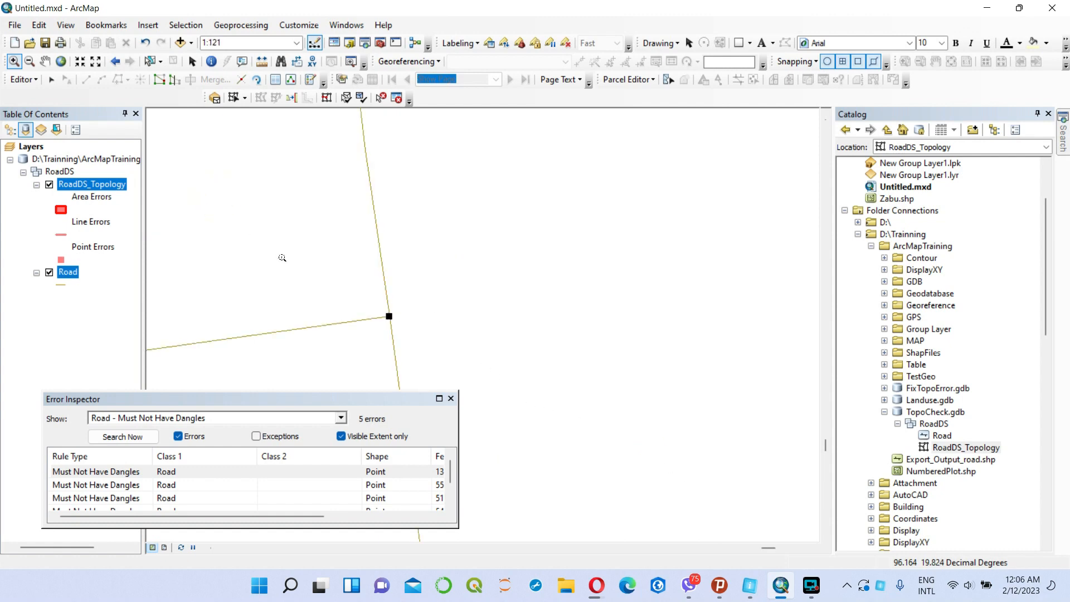
pyautogui.moveTo(351, 294); pyautogui.dragTo(515, 378)
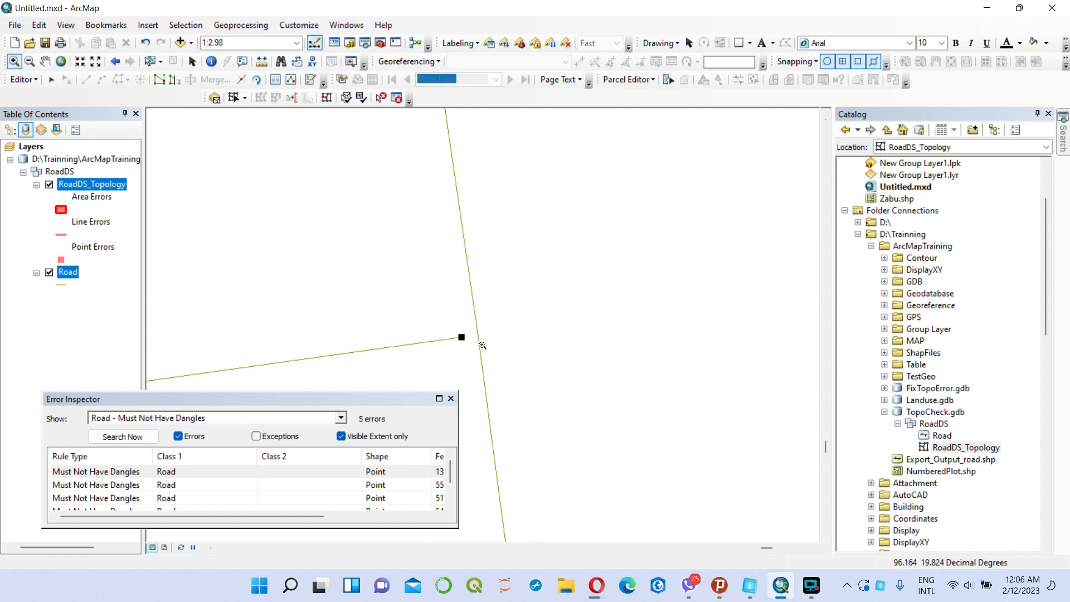
pyautogui.rightClick(120, 473)
pyautogui.click(172, 415)
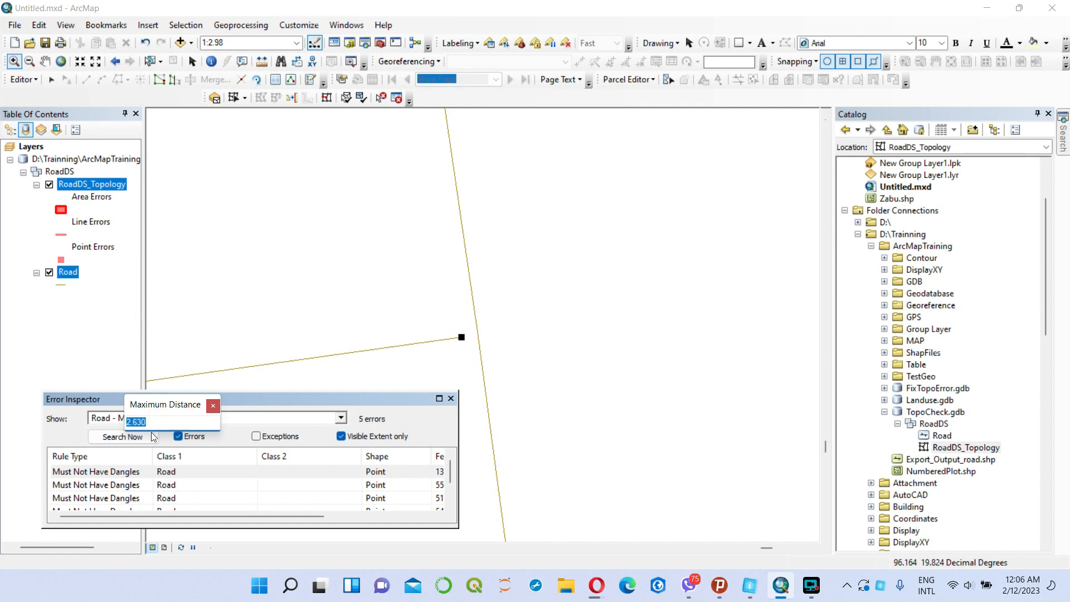
pyautogui.press('Return')
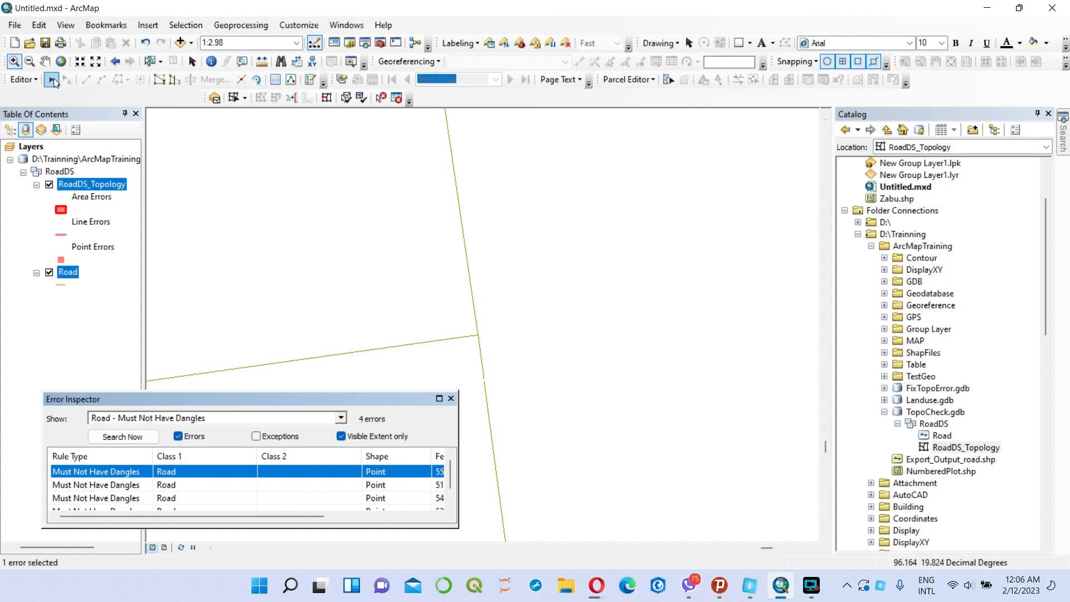
# Examine the easternmost long road's vertices at its junction with the extended southern east-west road and clear the selection.
pyautogui.click(54, 81)
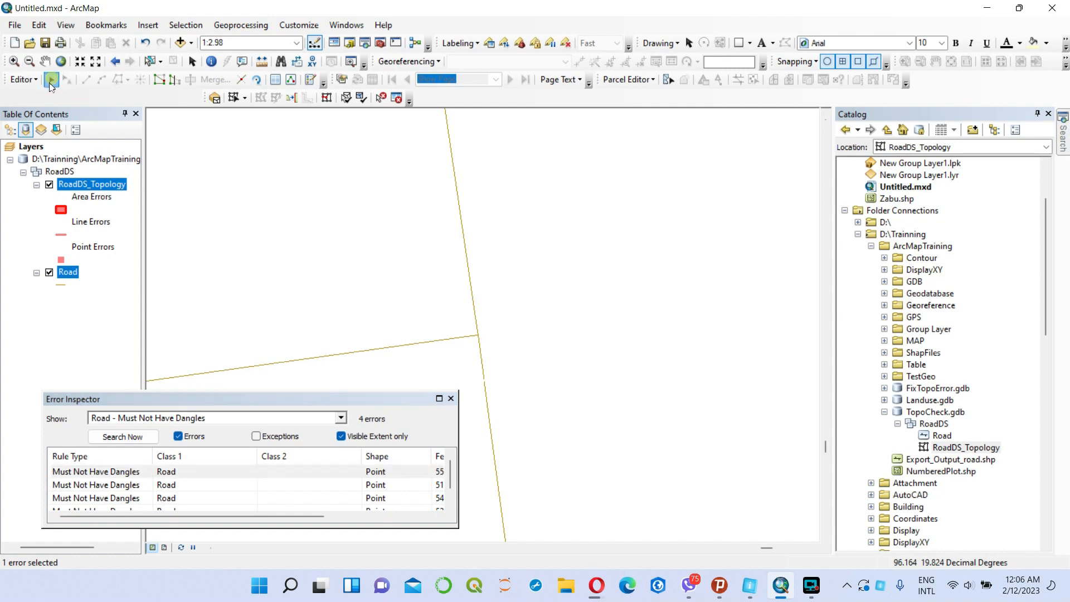
pyautogui.click(476, 319)
pyautogui.click(475, 319)
pyautogui.rightClick(474, 317)
pyautogui.click(518, 439)
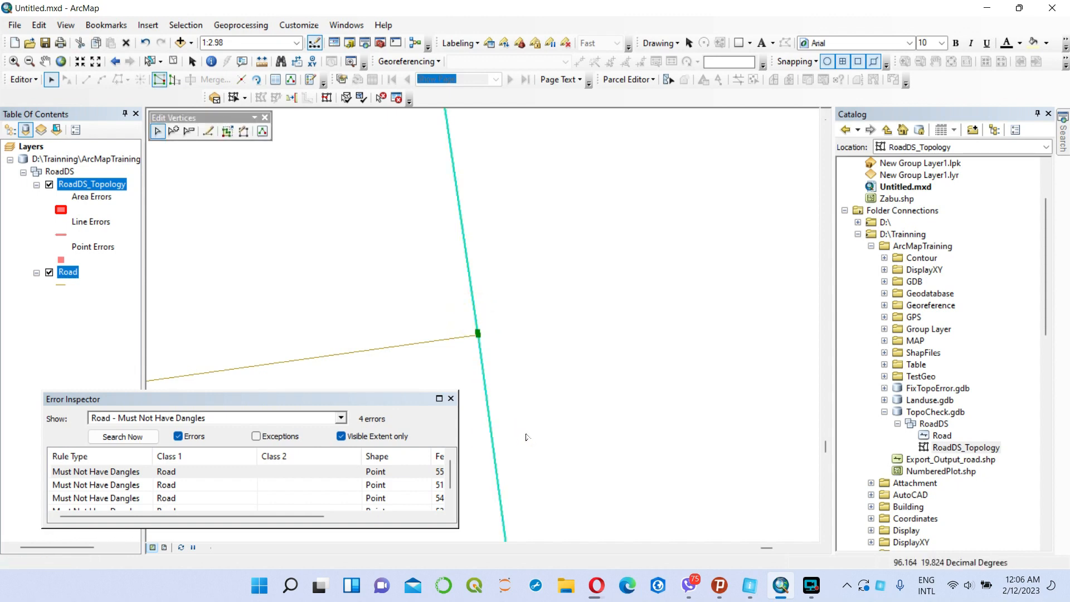
pyautogui.click(14, 60)
pyautogui.moveTo(449, 310); pyautogui.dragTo(492, 346)
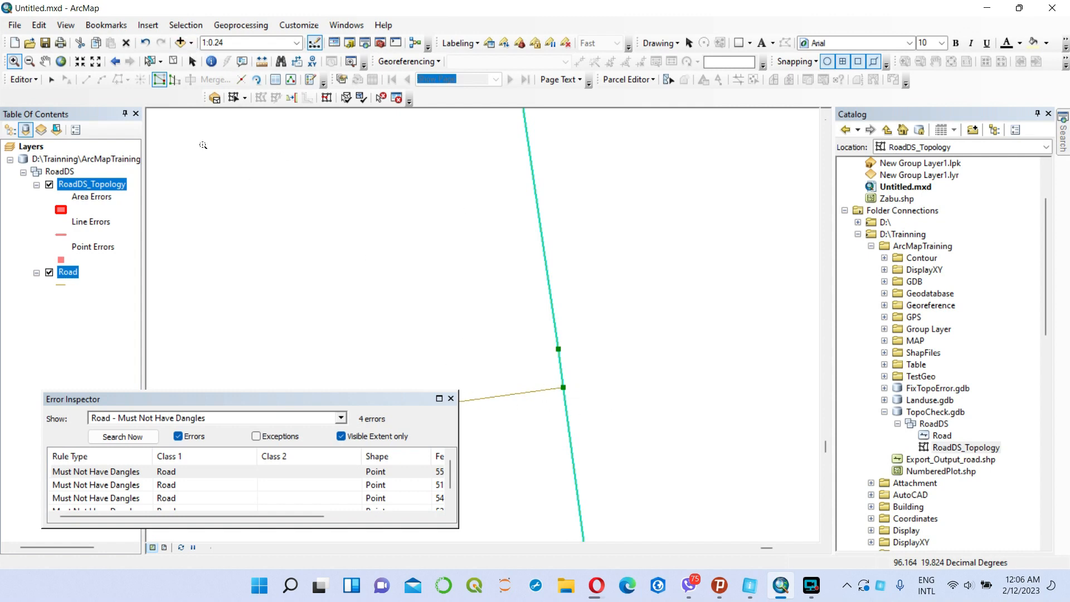
pyautogui.click(60, 63)
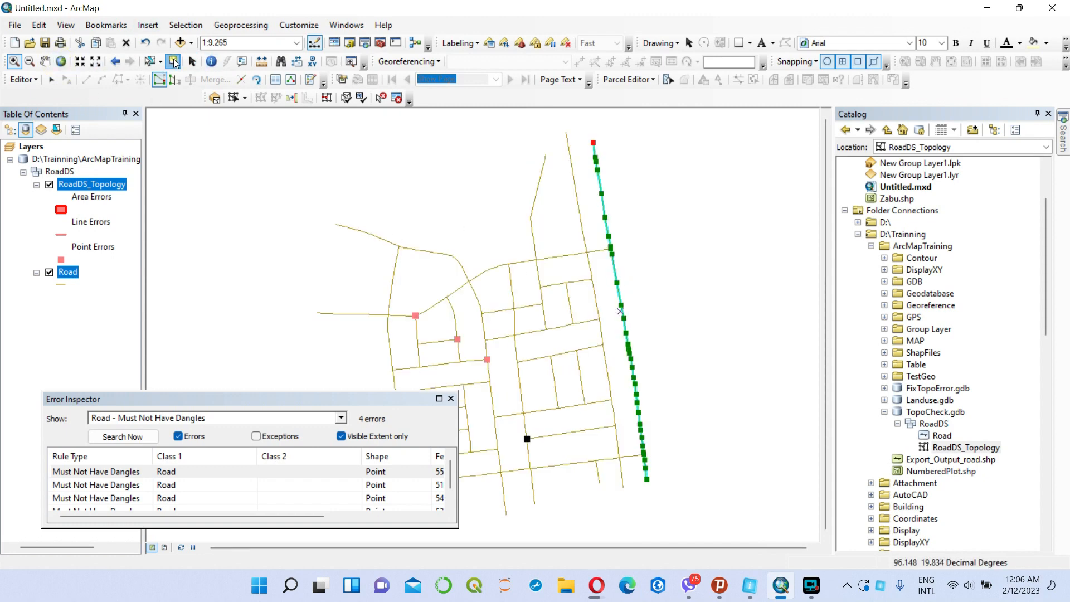
pyautogui.click(174, 61)
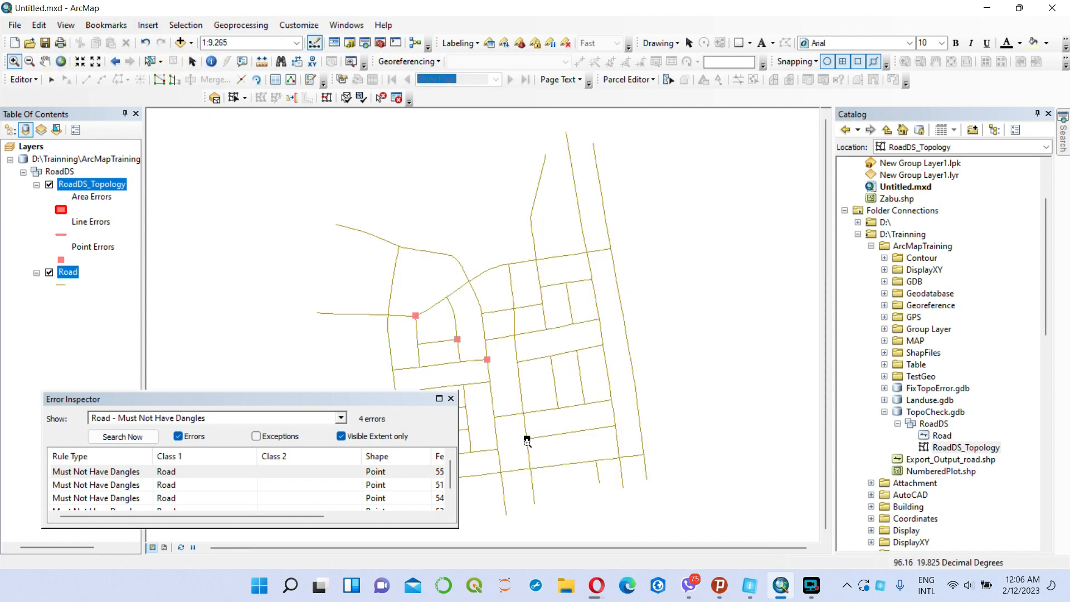
# Extend the dangle at the short east-west road's west end to the central north-south road's southern section, using a maximum distance of 2.630.
pyautogui.moveTo(501, 414); pyautogui.dragTo(549, 456)
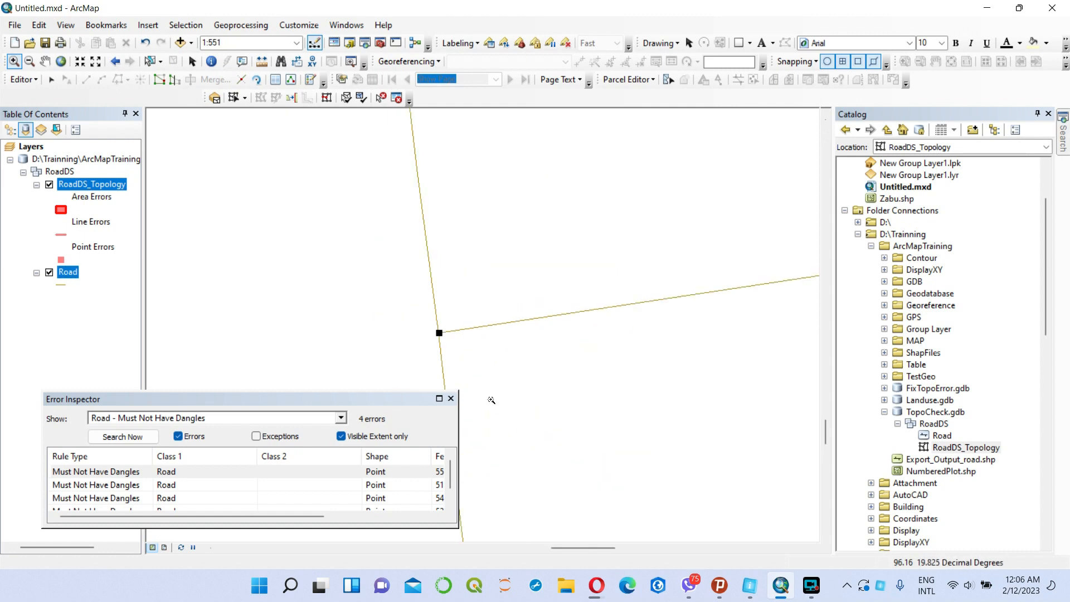
pyautogui.moveTo(466, 359); pyautogui.dragTo(484, 368)
pyautogui.moveTo(454, 282); pyautogui.dragTo(544, 347)
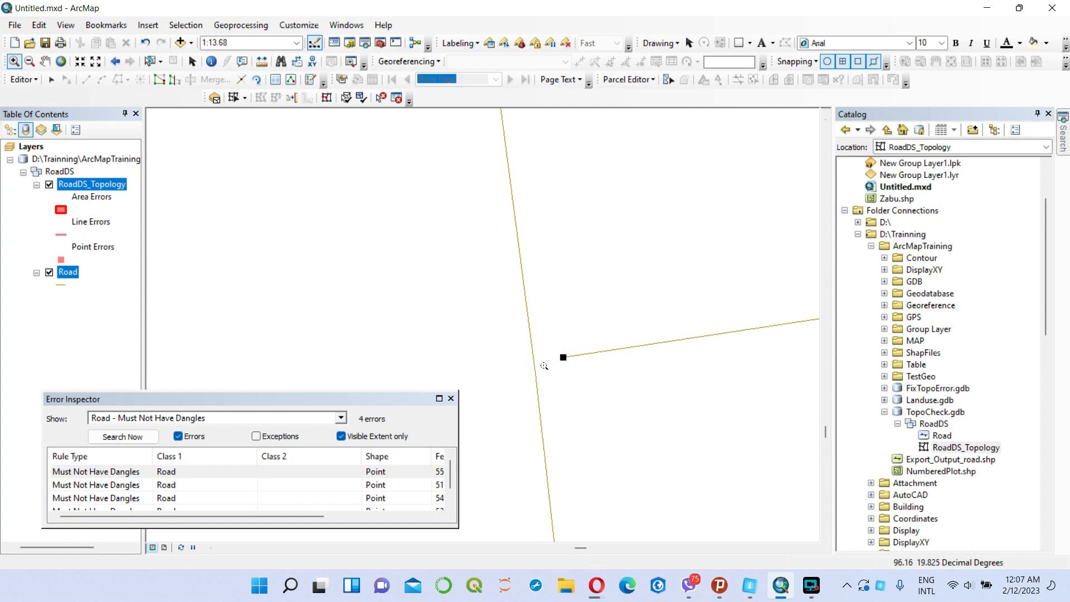
pyautogui.rightClick(126, 477)
pyautogui.click(162, 431)
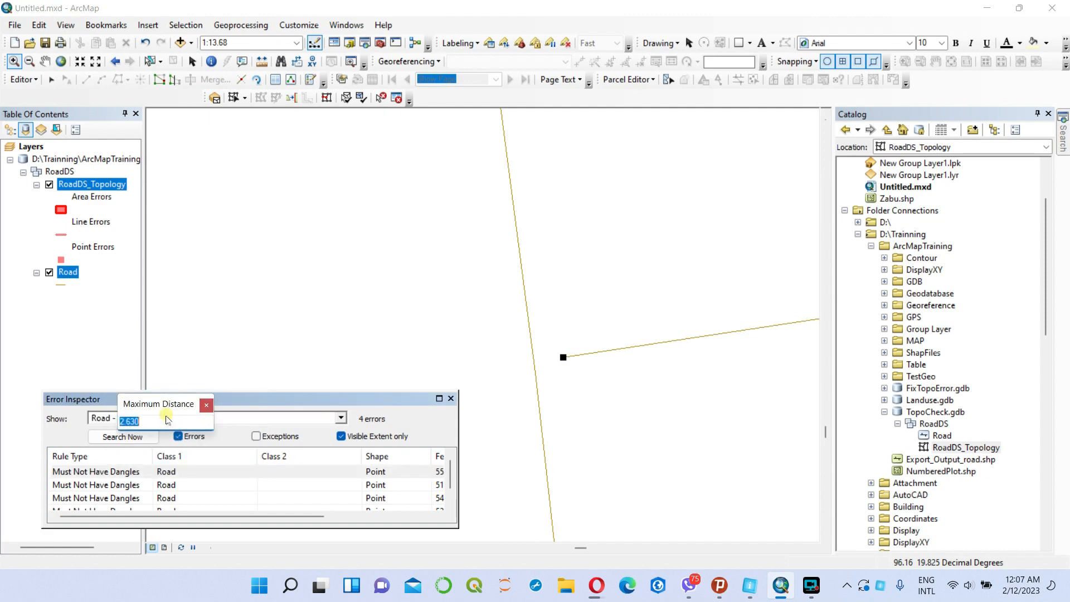
pyautogui.press('Return')
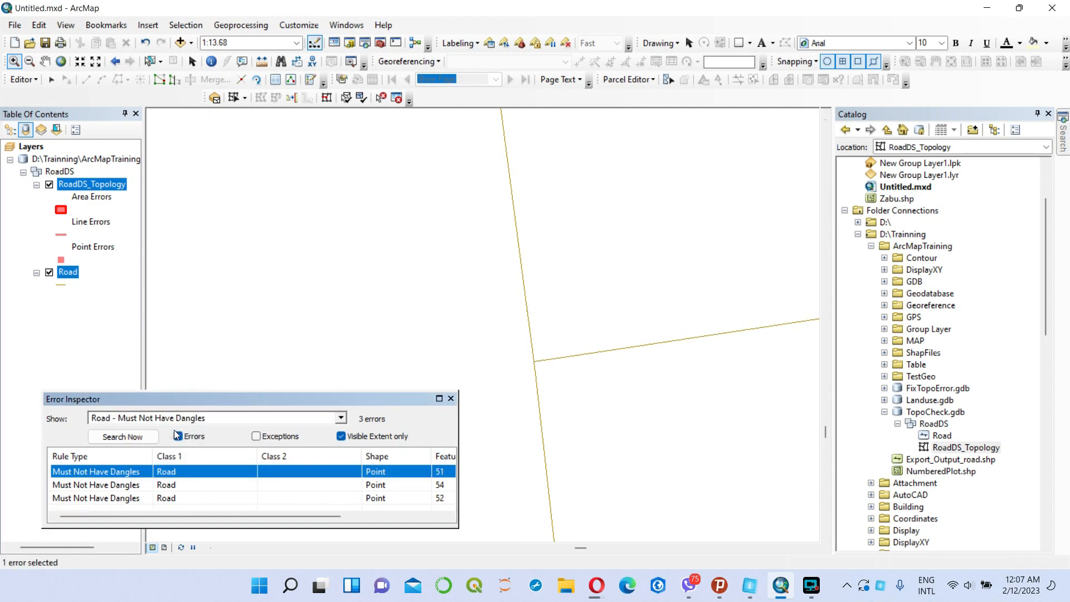
# Examine the central north-south road's vertices at its junction with the extended short east-west road and clear the selection.
pyautogui.click(51, 80)
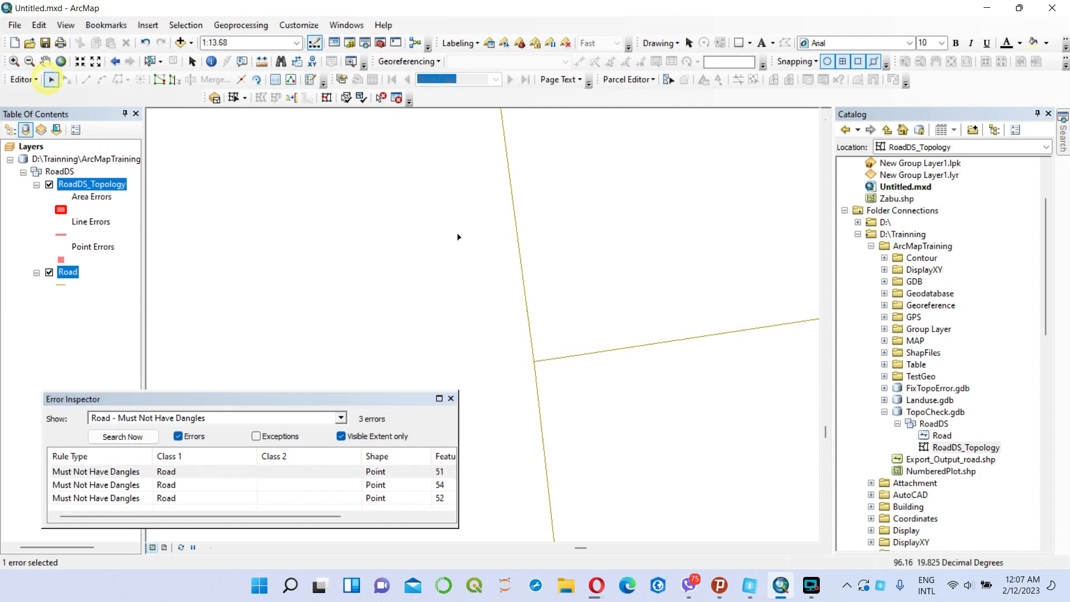
pyautogui.click(531, 331)
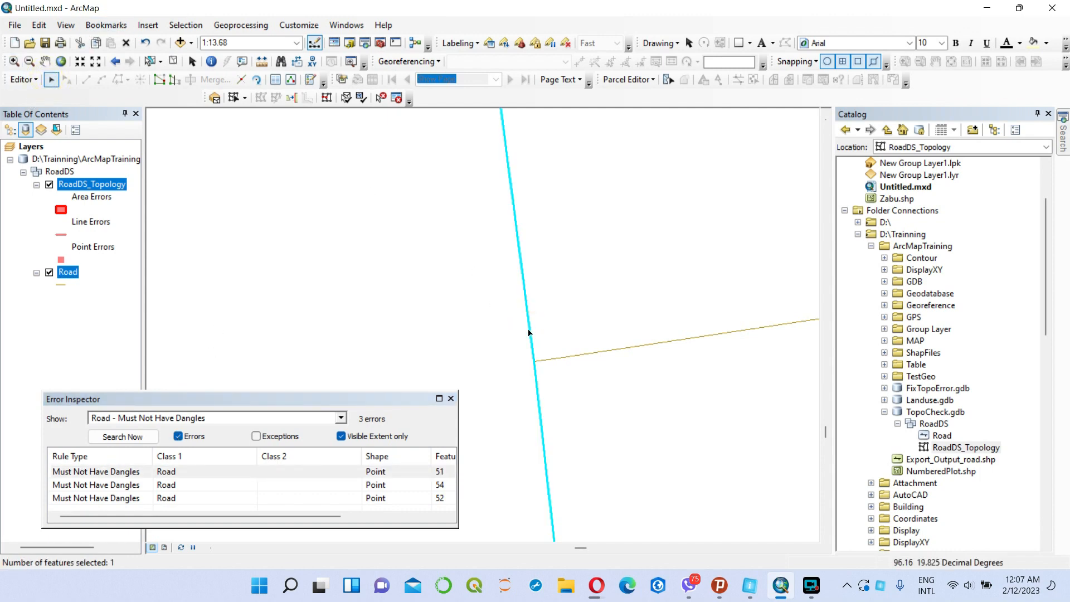
pyautogui.rightClick(531, 331)
pyautogui.click(589, 454)
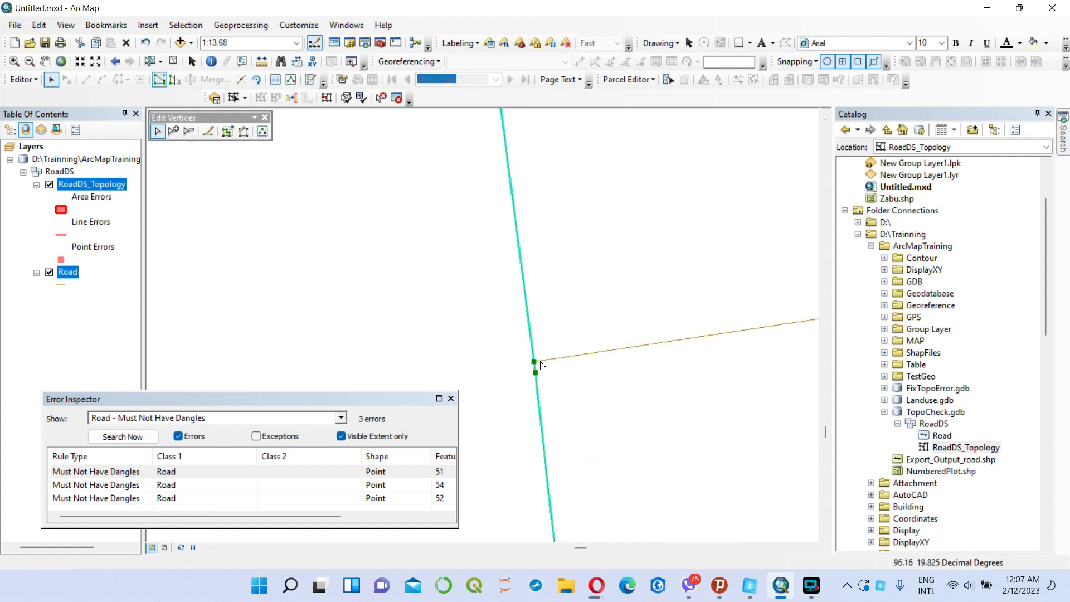
pyautogui.click(29, 62)
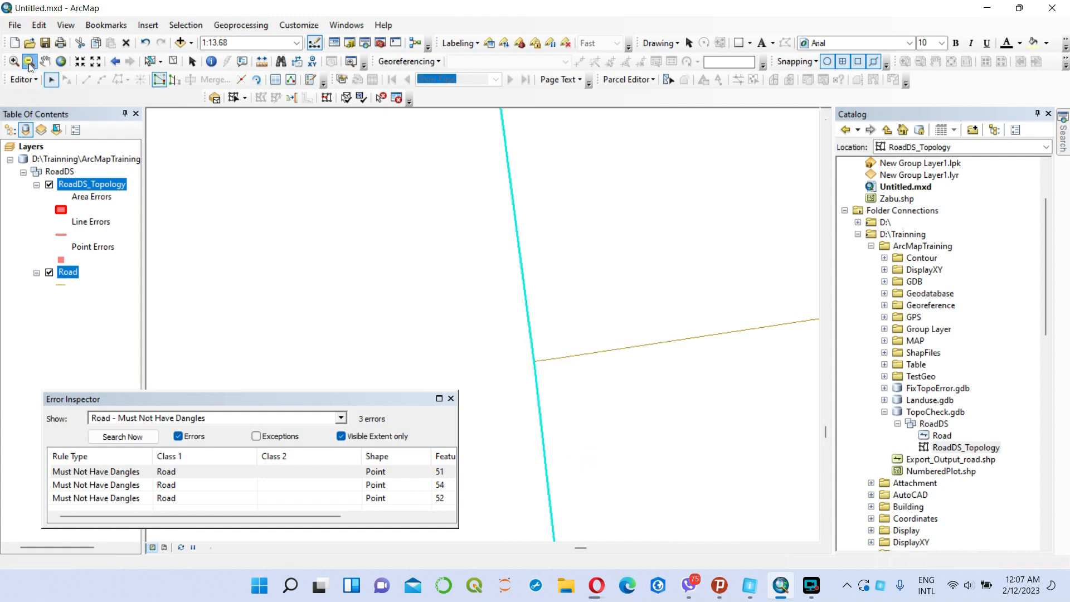
pyautogui.moveTo(513, 346); pyautogui.dragTo(545, 365)
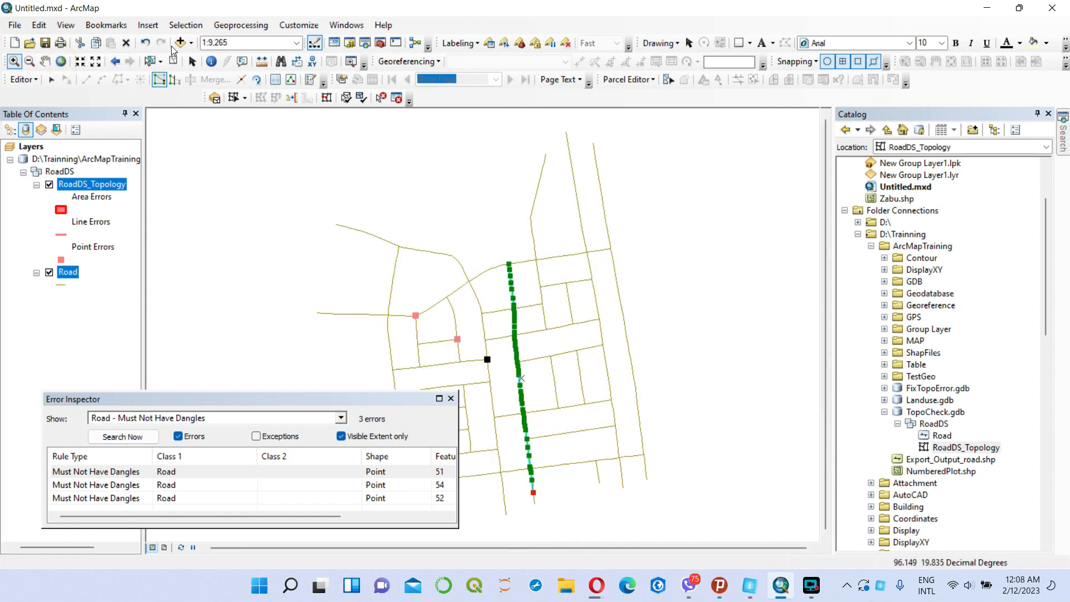
pyautogui.click(174, 61)
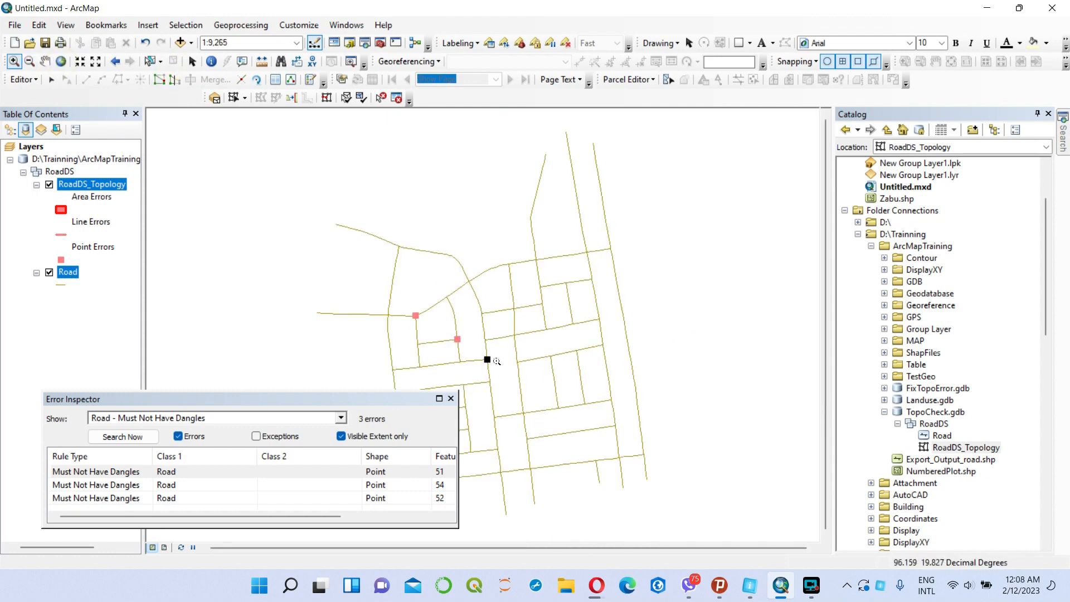
# Extend the dangle at the east end of the western block's east-west road to the curved road.
pyautogui.moveTo(474, 353); pyautogui.dragTo(506, 380)
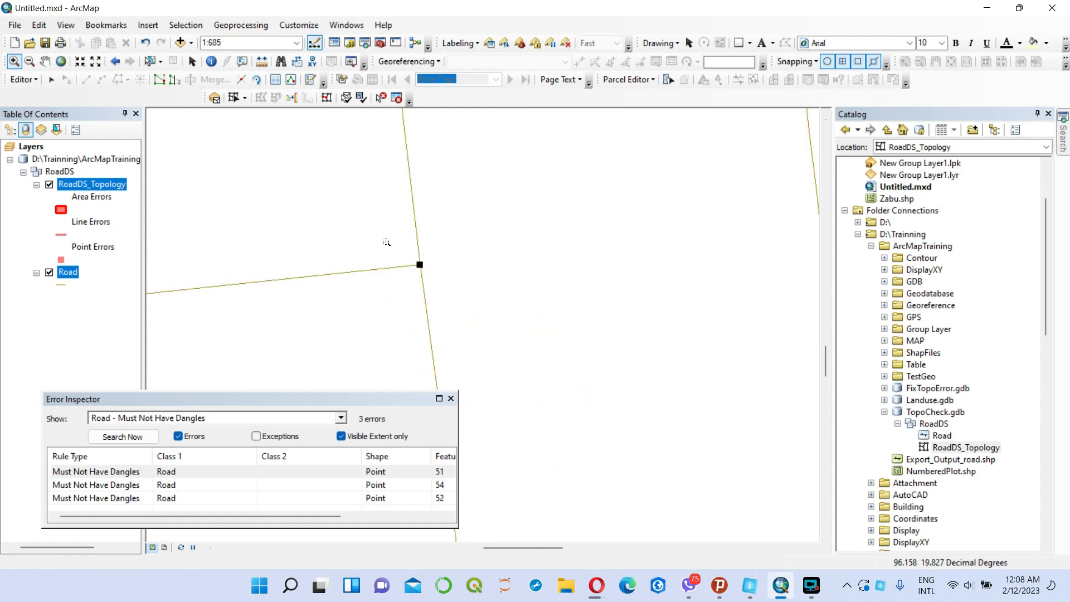
pyautogui.moveTo(387, 236); pyautogui.dragTo(467, 302)
pyautogui.moveTo(417, 237); pyautogui.dragTo(469, 299)
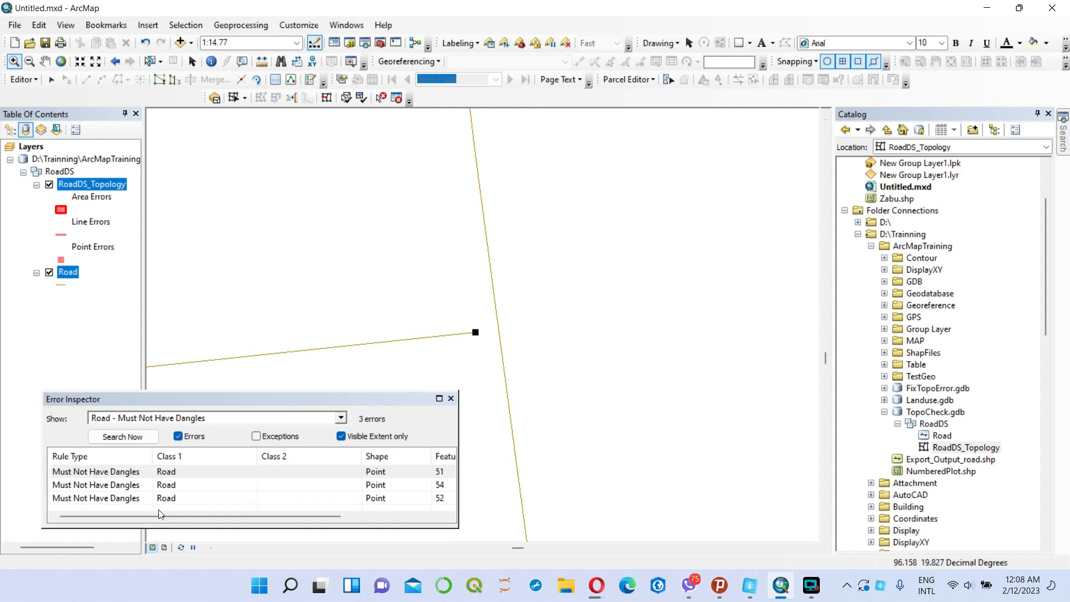
pyautogui.rightClick(135, 475)
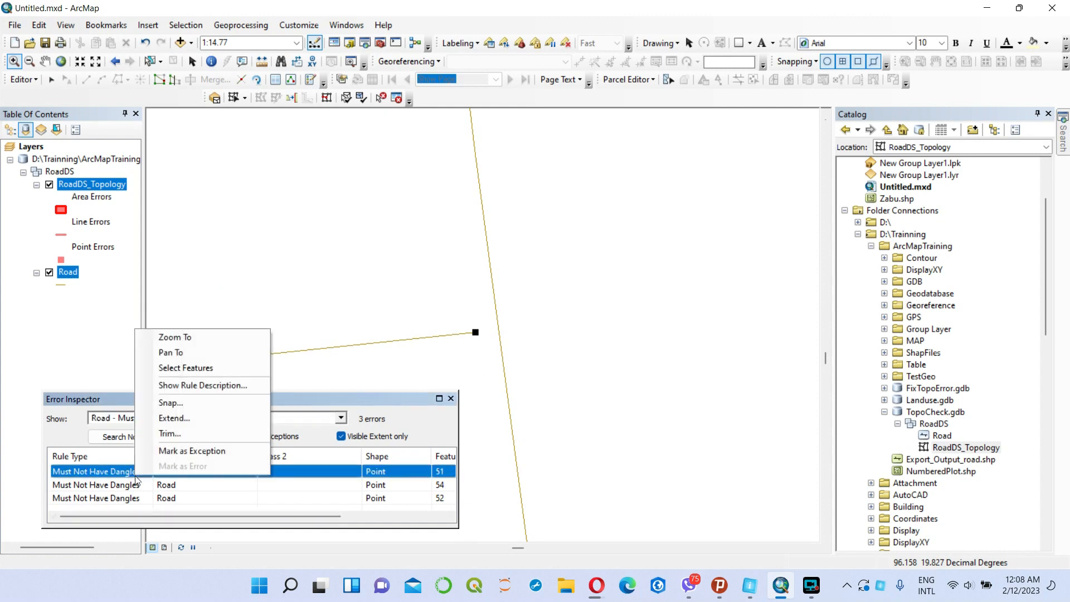
pyautogui.click(175, 419)
pyautogui.press('Return')
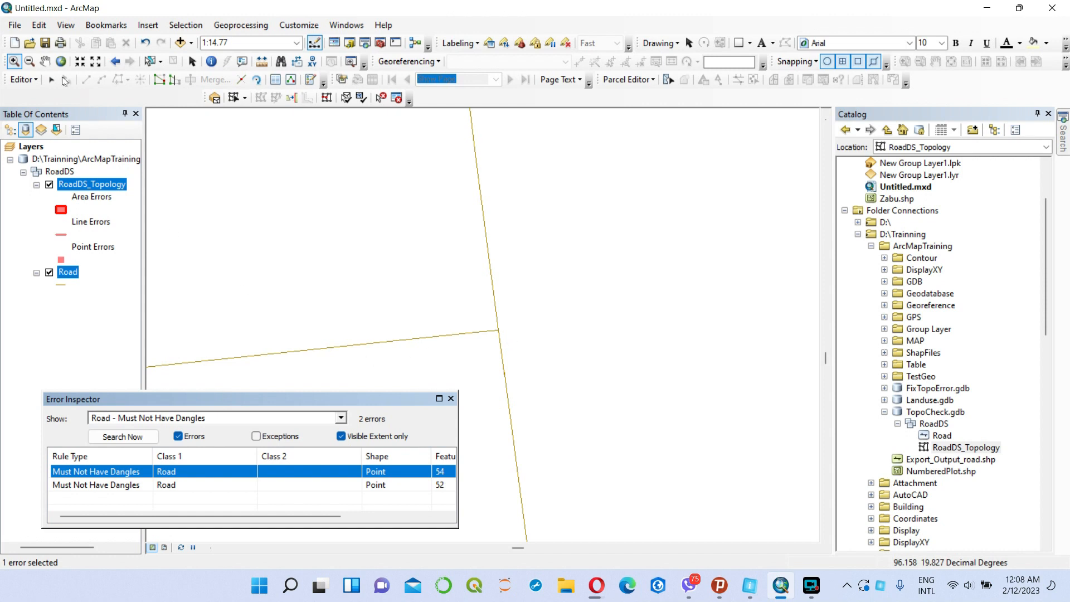
# Examine the curved road's vertices at its junction with the east-west road extended from the western block.
pyautogui.click(52, 80)
pyautogui.click(495, 305)
pyautogui.rightClick(494, 305)
pyautogui.click(552, 430)
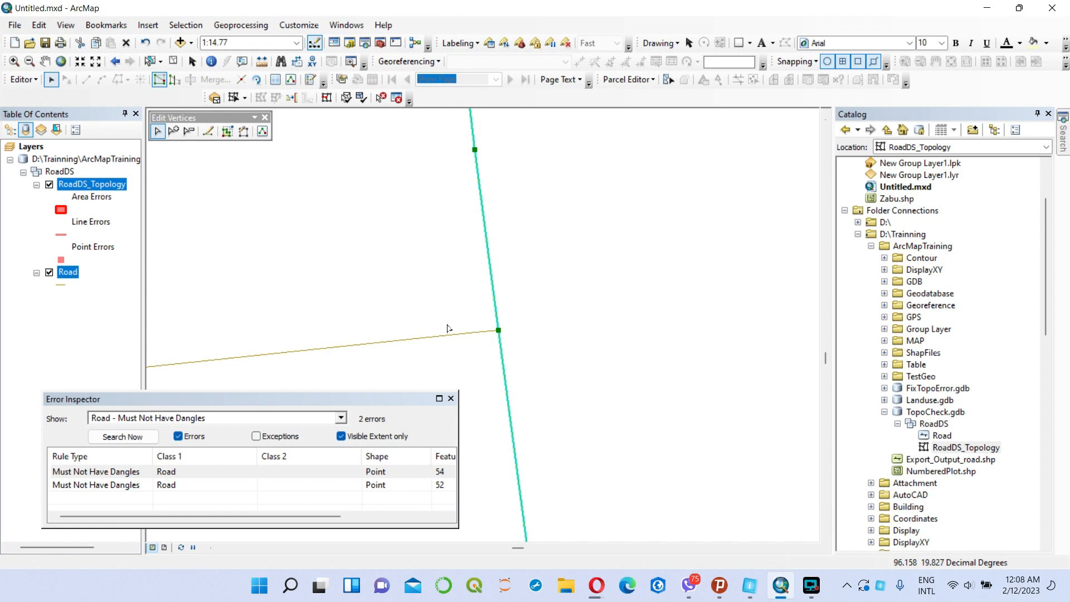
pyautogui.click(14, 61)
pyautogui.click(471, 307)
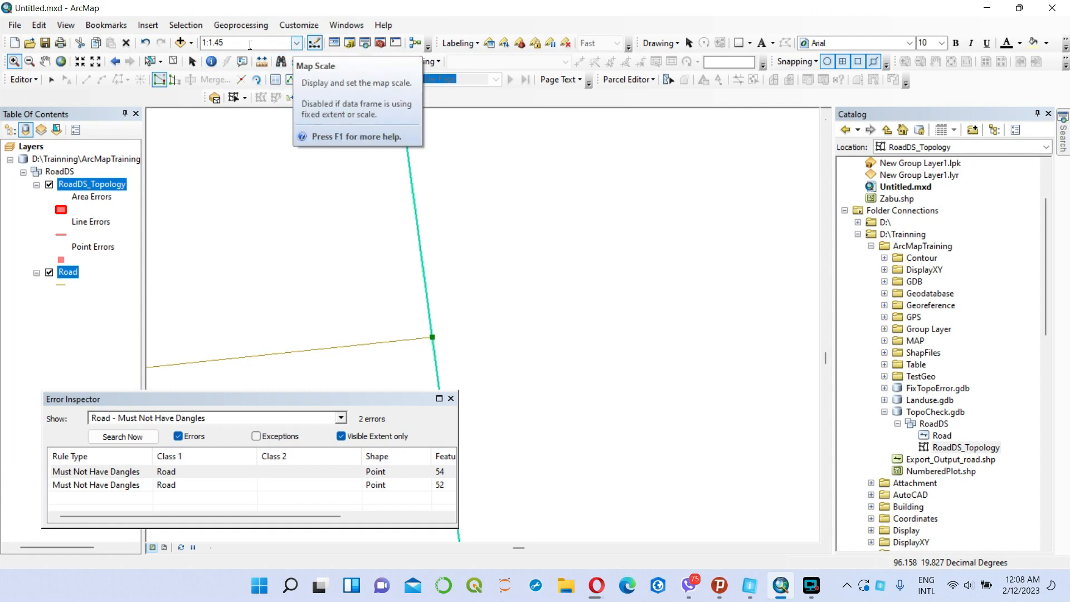
pyautogui.click(61, 62)
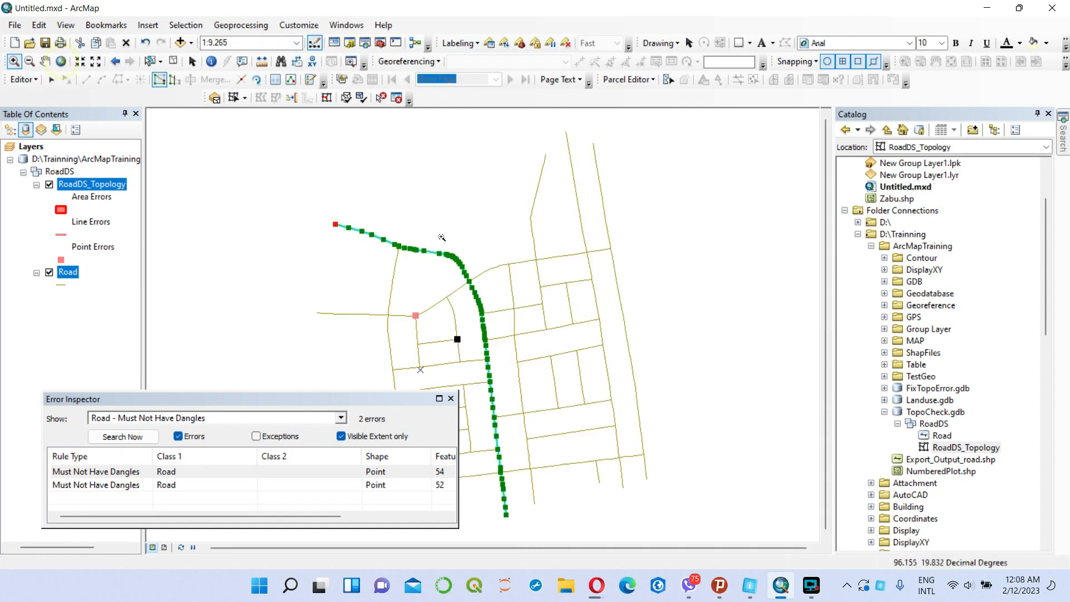
# Clear the selection and trim the overshoot at the east end of the northwestern block's short east-west road, using a maximum distance of 0.000.
pyautogui.click(174, 62)
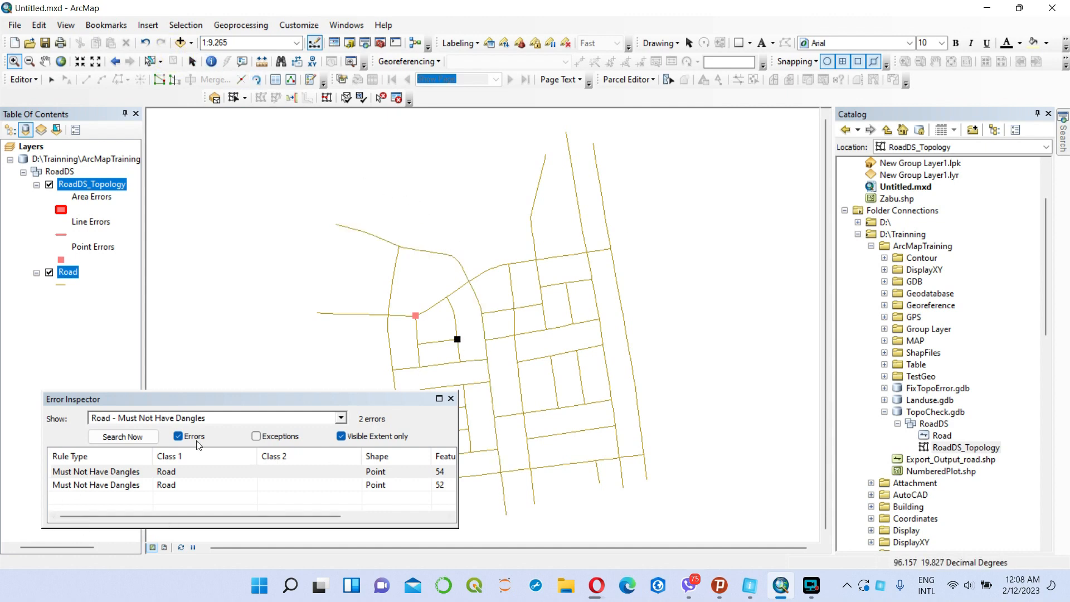
pyautogui.moveTo(448, 328); pyautogui.dragTo(477, 357)
pyautogui.moveTo(382, 245); pyautogui.dragTo(447, 298)
pyautogui.moveTo(382, 262); pyautogui.dragTo(444, 307)
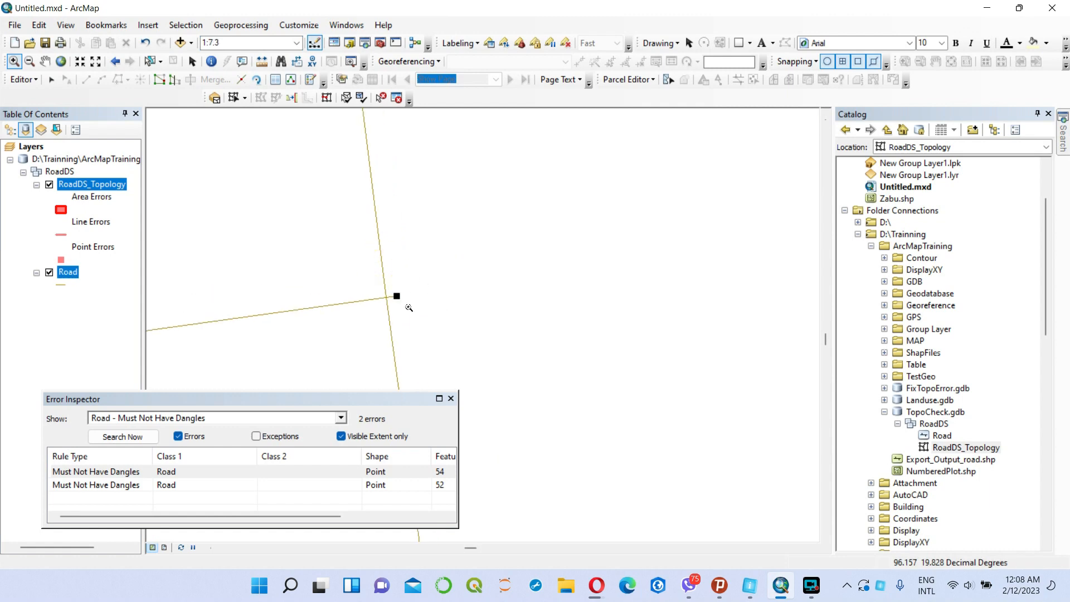
pyautogui.rightClick(119, 477)
pyautogui.click(174, 433)
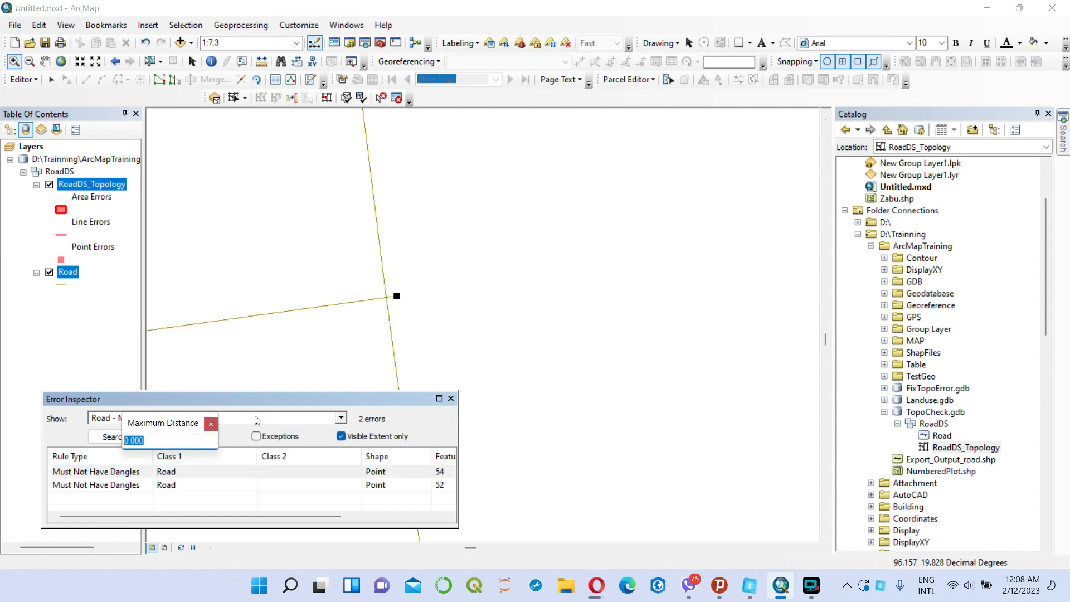
pyautogui.press('Return')
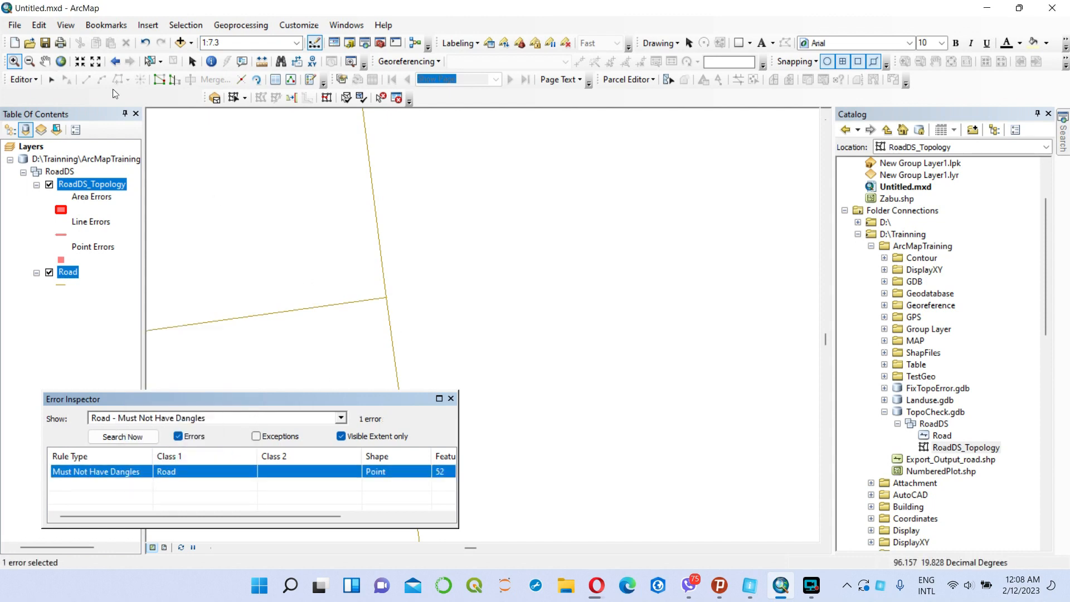
# Examine the crossing road's vertices at its junction with the trimmed east-west road, then set the map scale to 1:1,000.
pyautogui.click(51, 80)
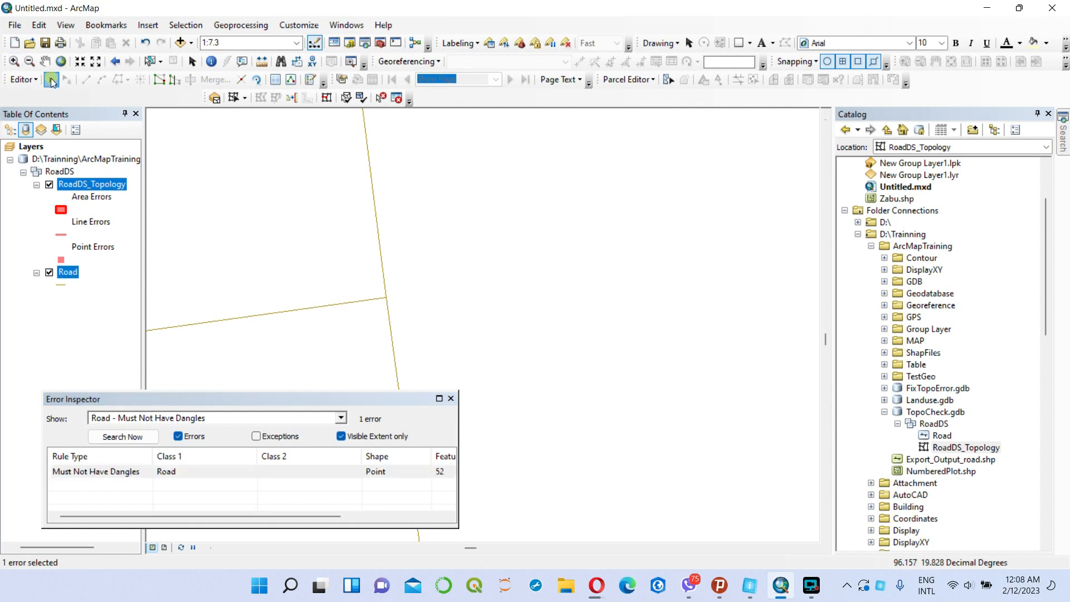
pyautogui.click(382, 255)
pyautogui.rightClick(380, 253)
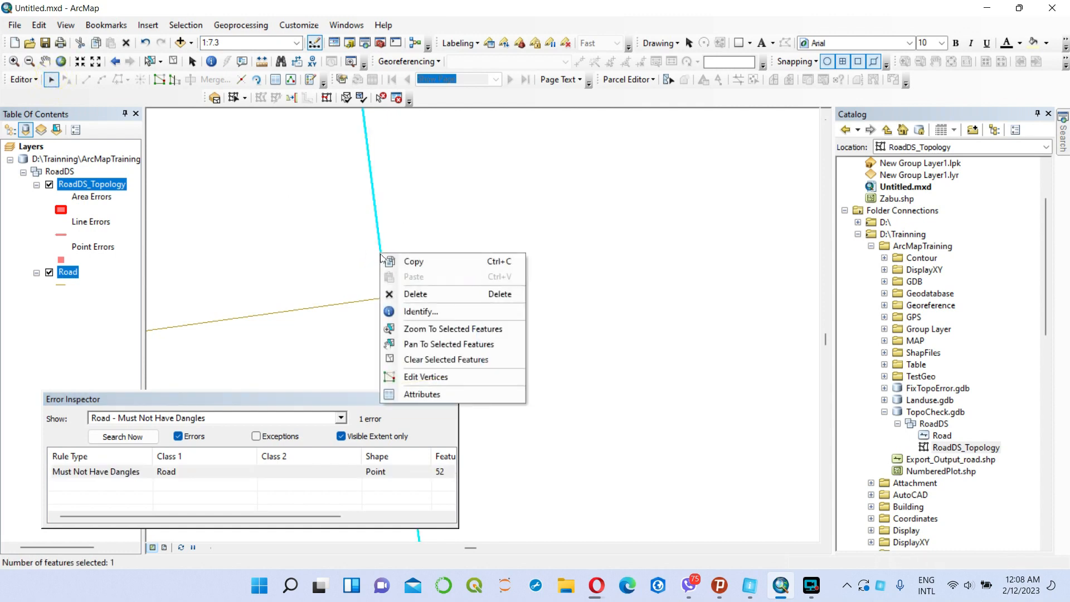
pyautogui.click(434, 377)
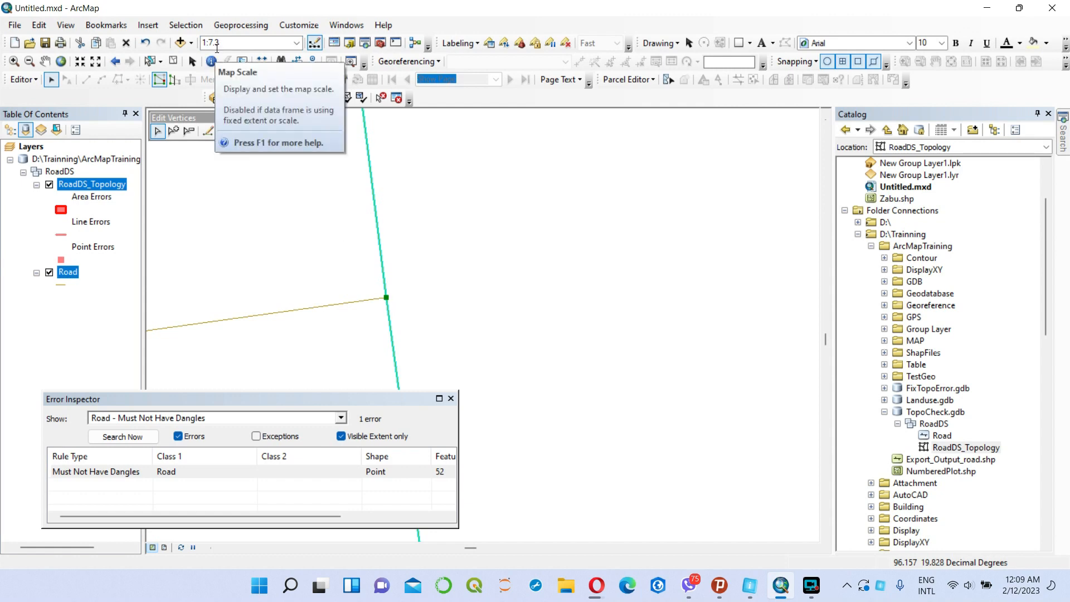
pyautogui.click(250, 45)
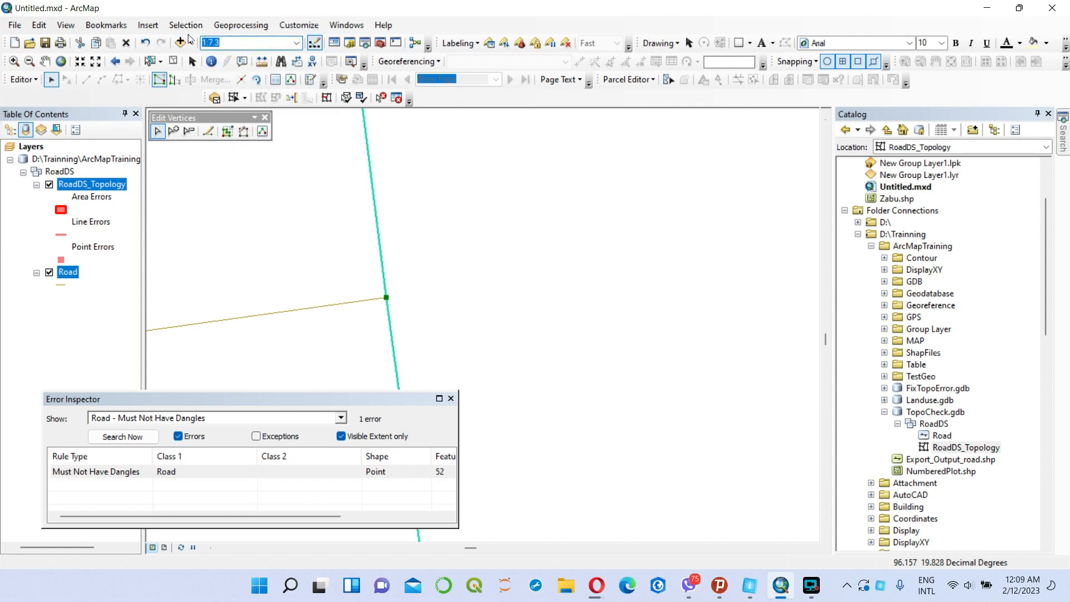
pyautogui.write('1000')
pyautogui.press('Return')
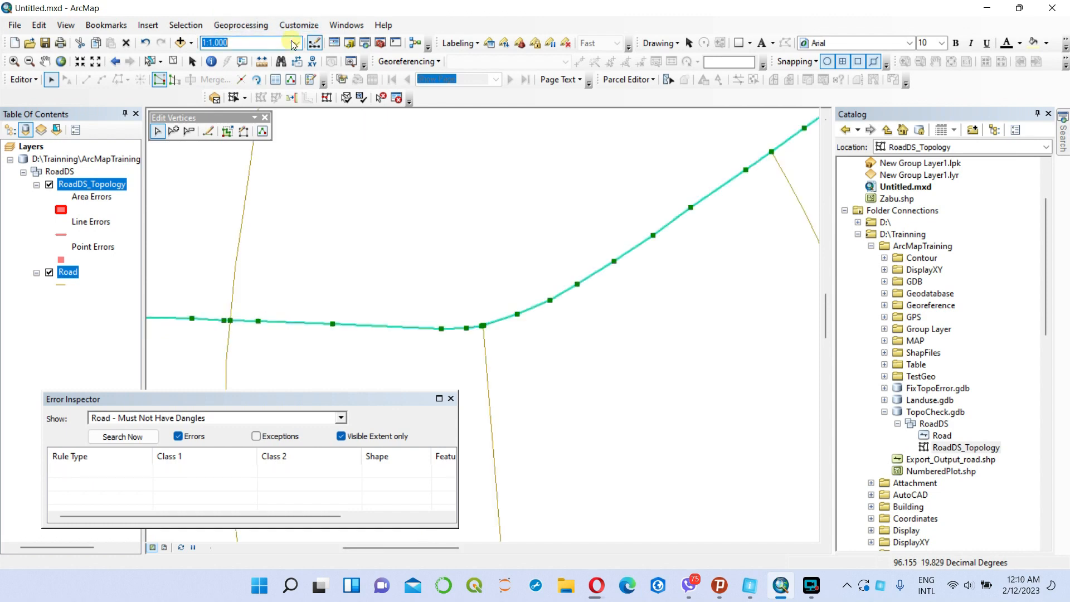
# Inspect the northern east-west road's vertex at its junction with the north-south side road at scale 1:1, then clear the selection at full extent.
pyautogui.write('1:1')
pyautogui.press('Return')
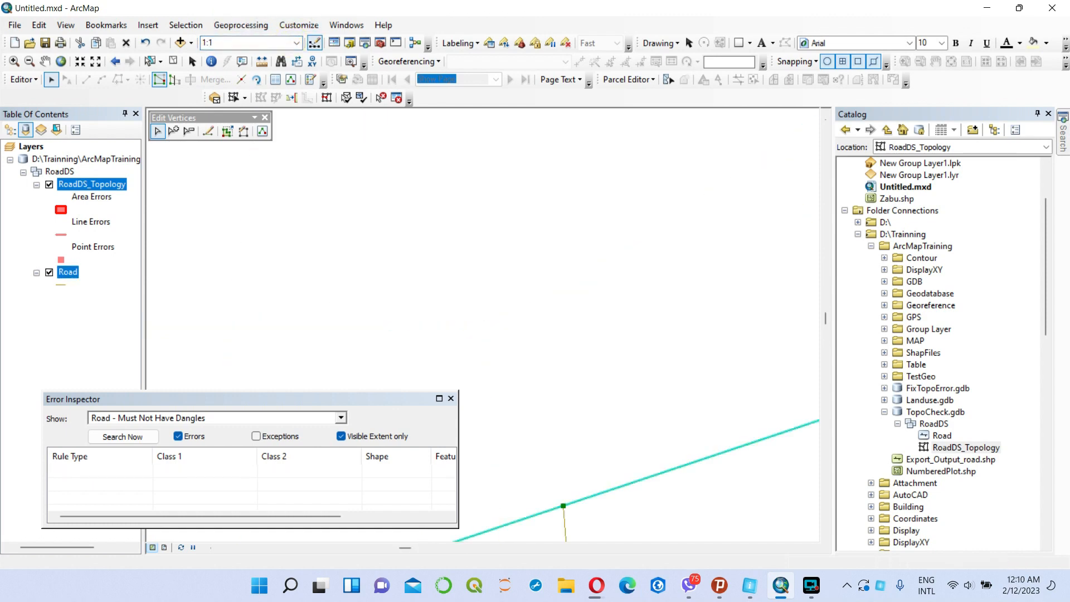
pyautogui.moveTo(582, 481); pyautogui.dragTo(548, 349)
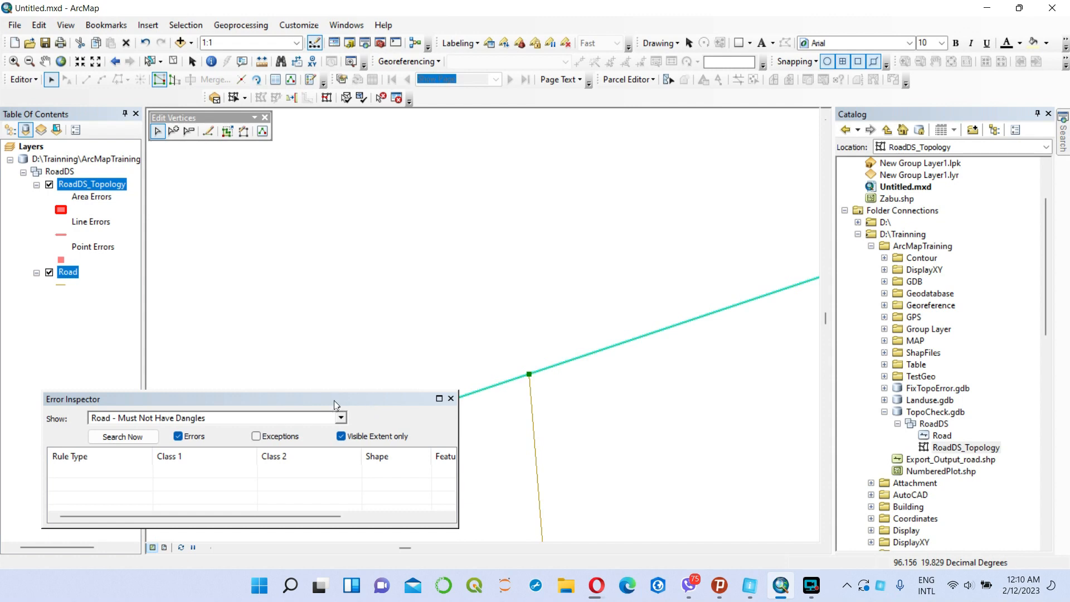
pyautogui.click(60, 62)
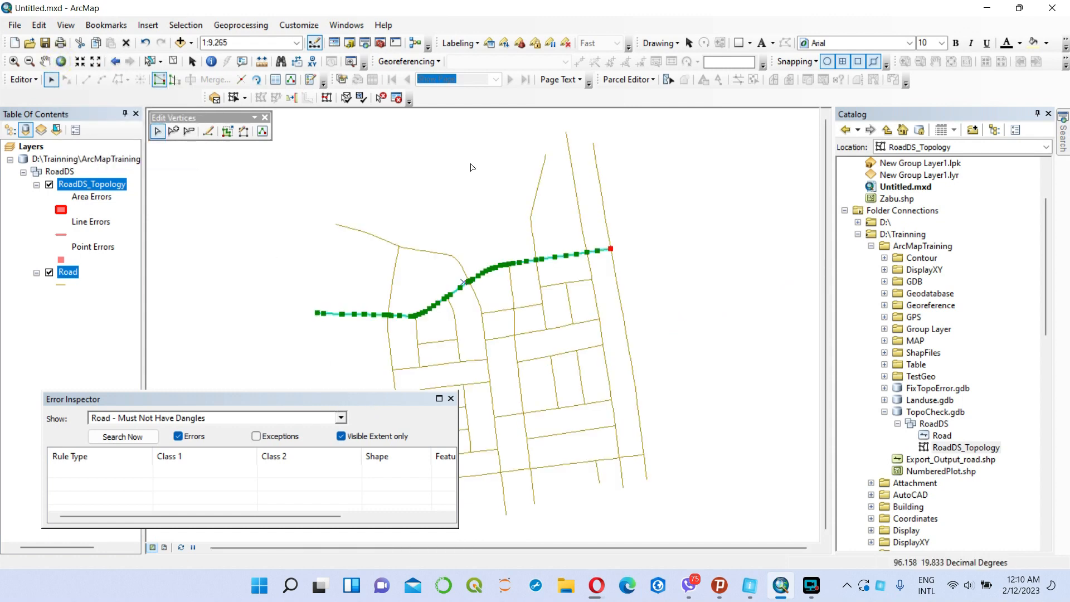
pyautogui.click(174, 61)
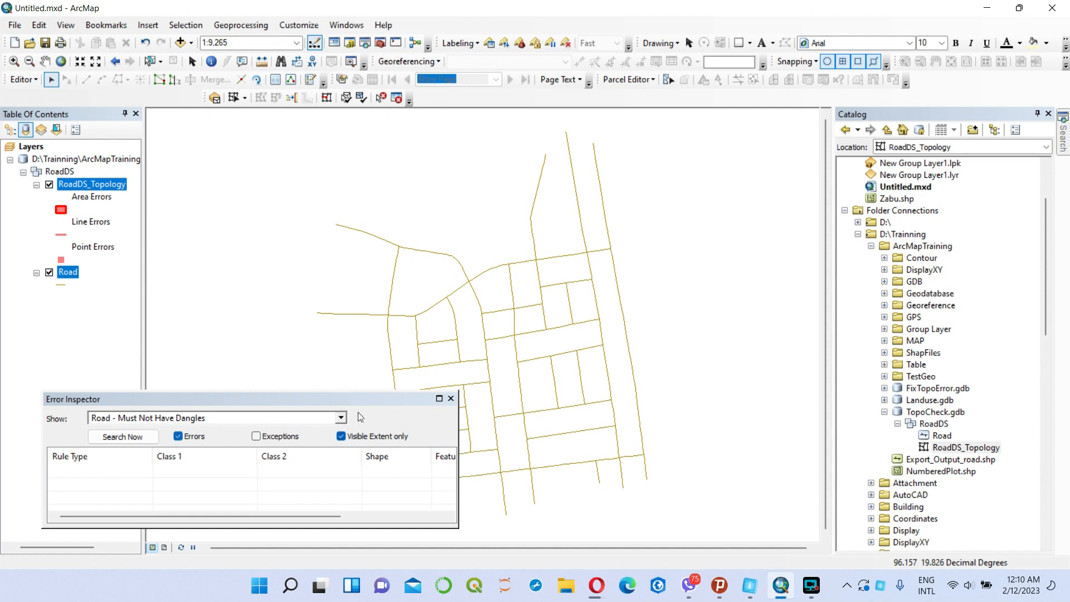
# Search the visible extent for errors under the Must Not Have Dangles, Must Not Overlap and Must Be Larger Than Cluster Tolerance rules.
pyautogui.moveTo(365, 402); pyautogui.dragTo(369, 363)
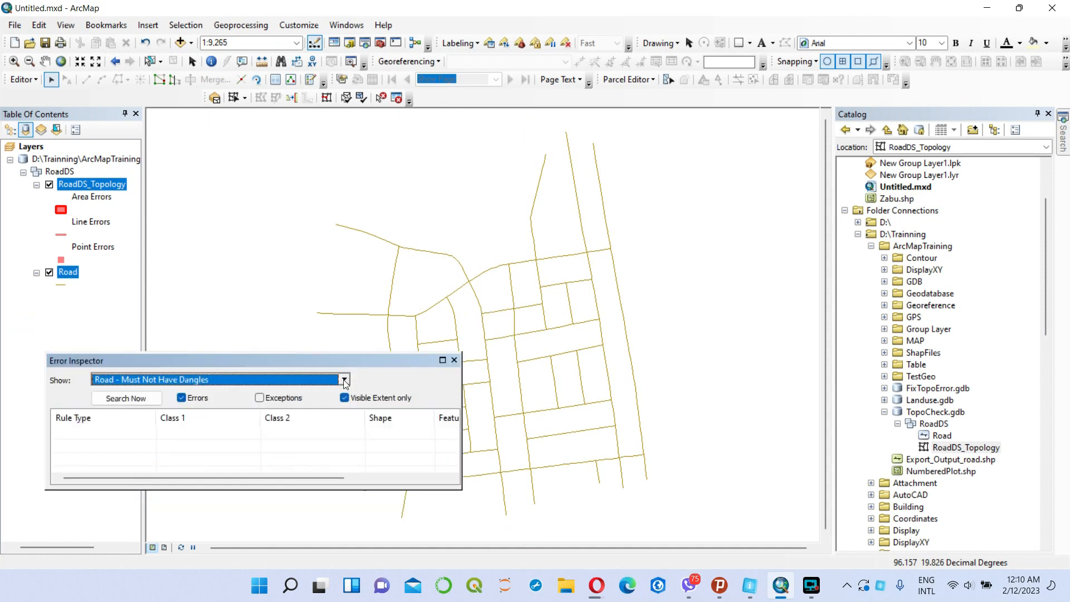
pyautogui.click(122, 398)
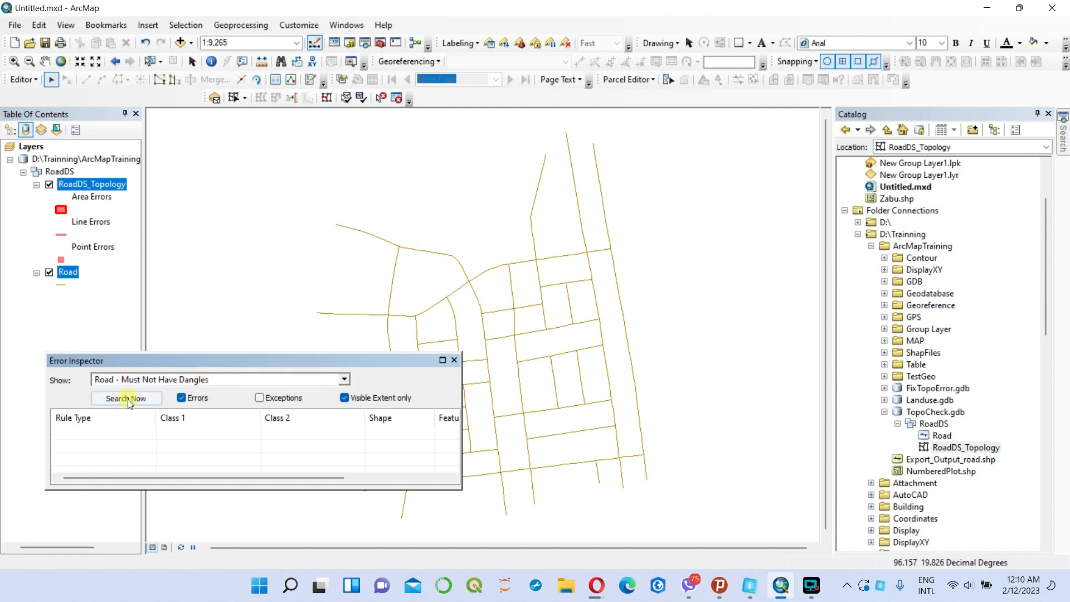
pyautogui.click(344, 379)
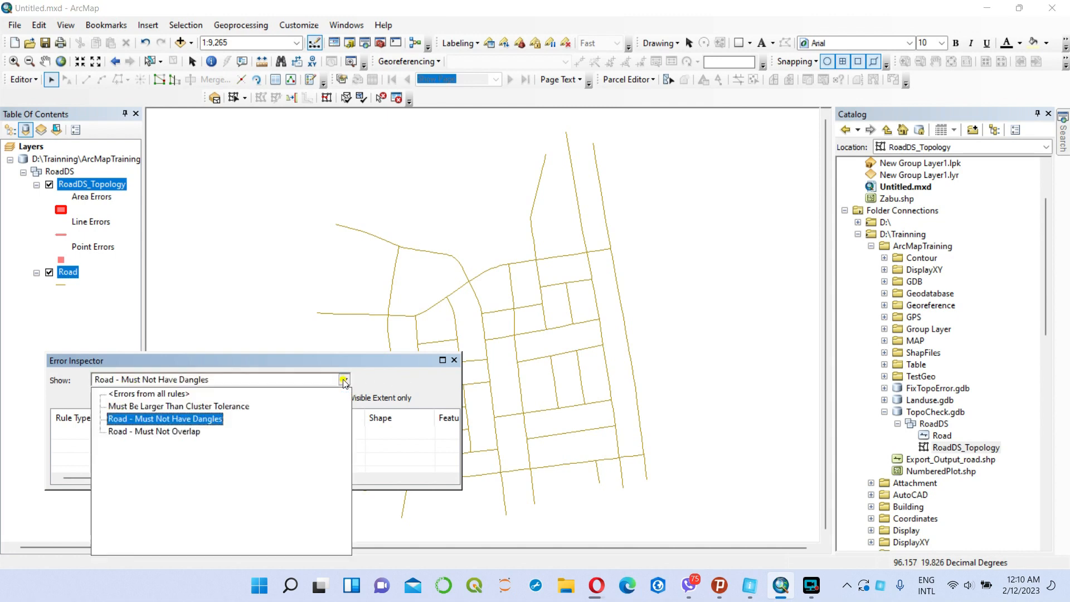
pyautogui.click(179, 436)
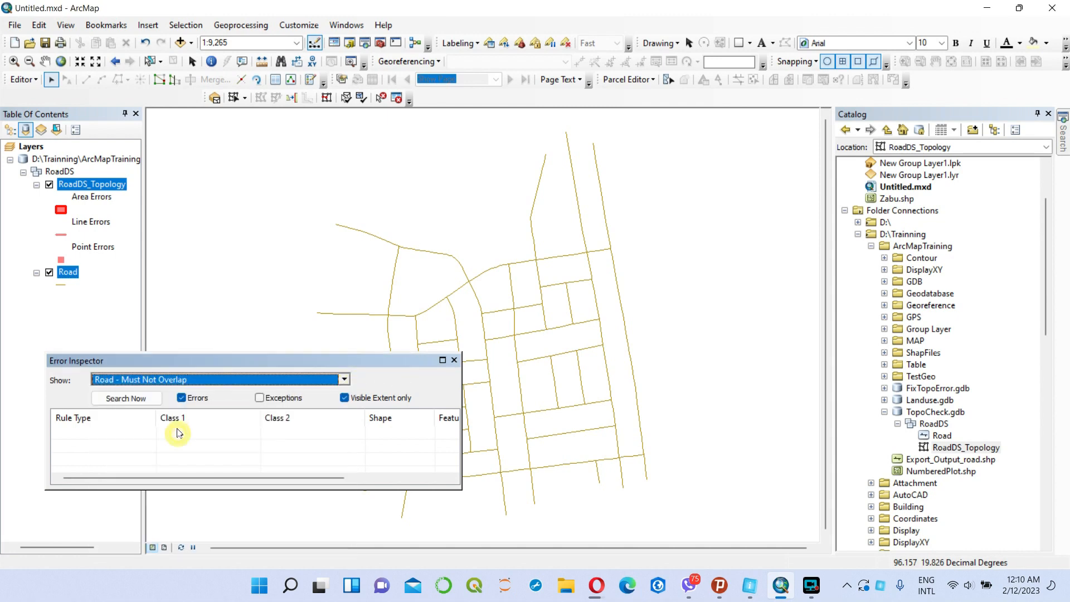
pyautogui.click(142, 401)
pyautogui.click(344, 379)
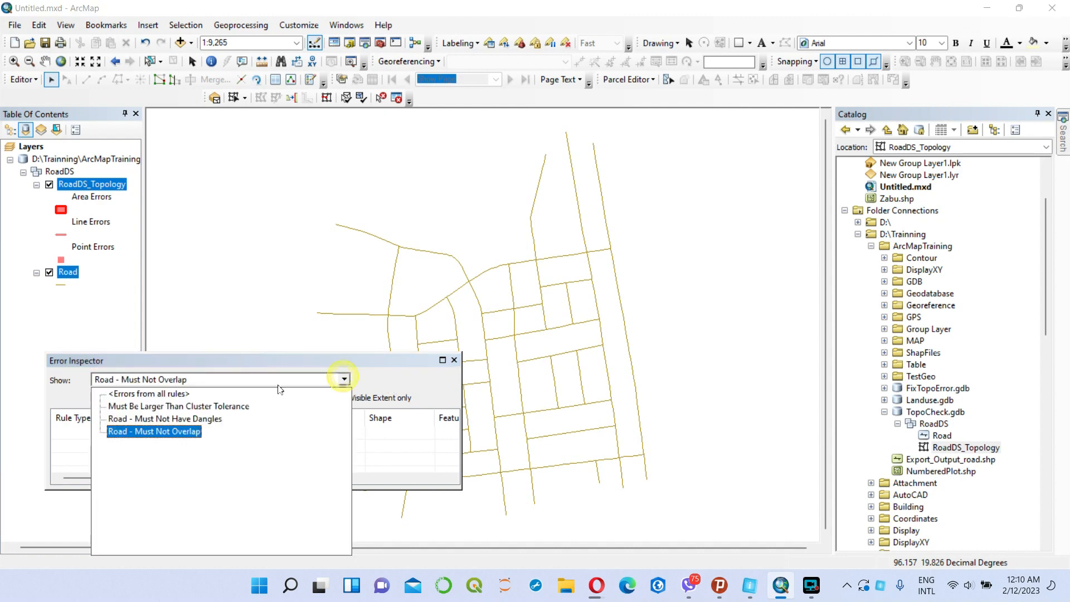
pyautogui.click(196, 407)
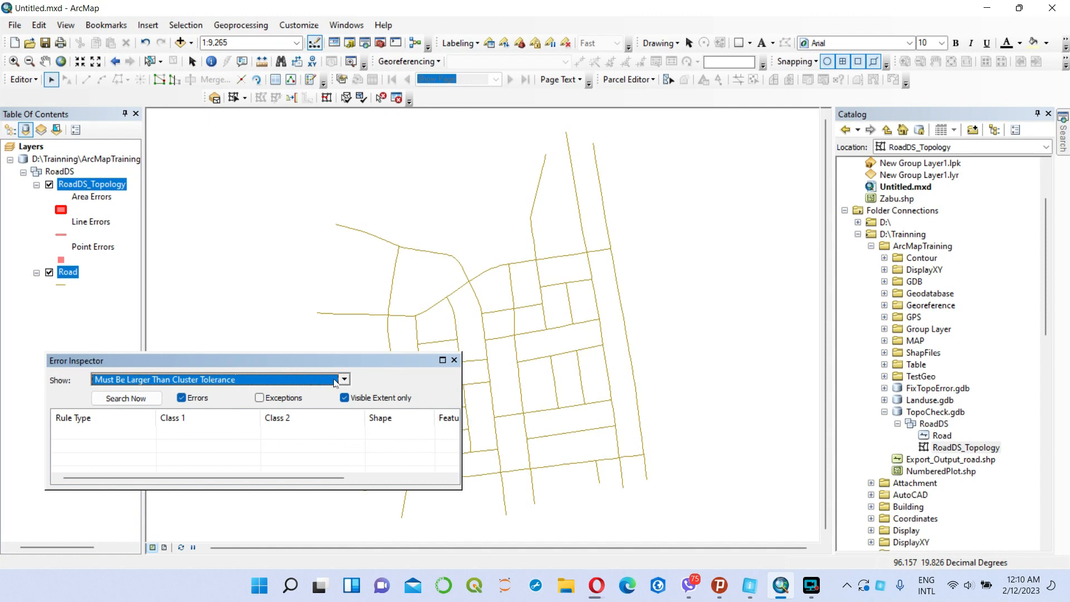
pyautogui.click(159, 401)
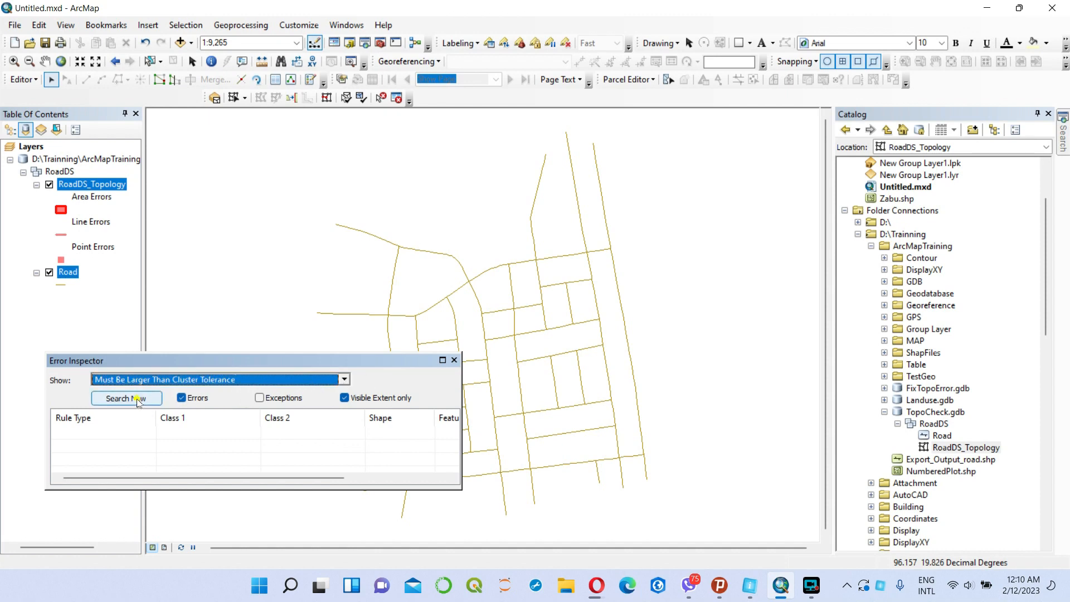
# Search again for Road - Must Not Have Dangles errors, switch the rule to Road - Must Not Overlap and close the Error Inspector.
pyautogui.click(344, 380)
pyautogui.click(213, 418)
pyautogui.click(126, 398)
pyautogui.click(336, 381)
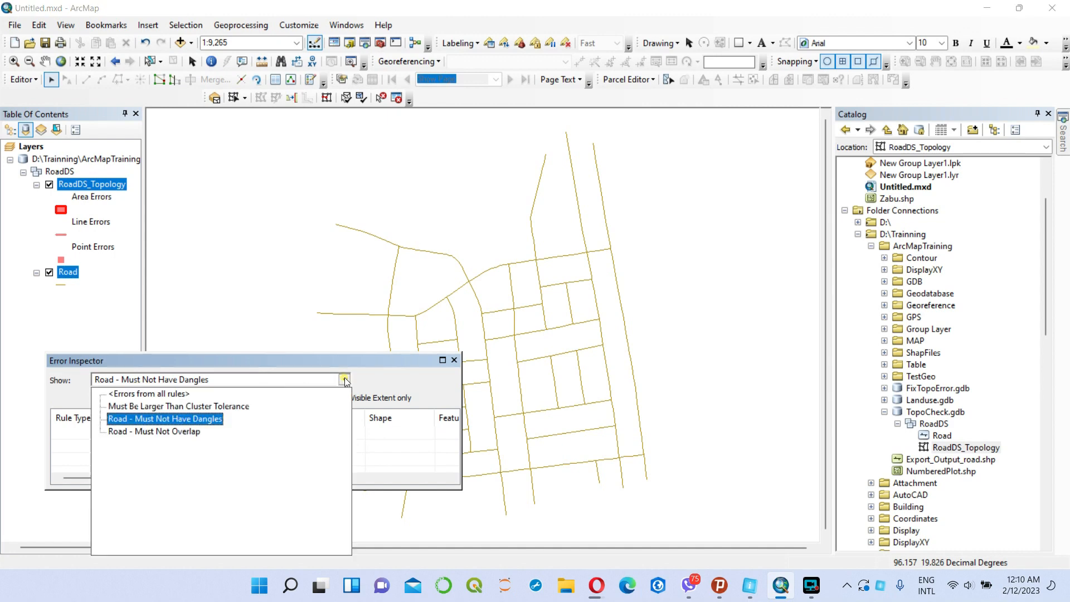
pyautogui.click(166, 433)
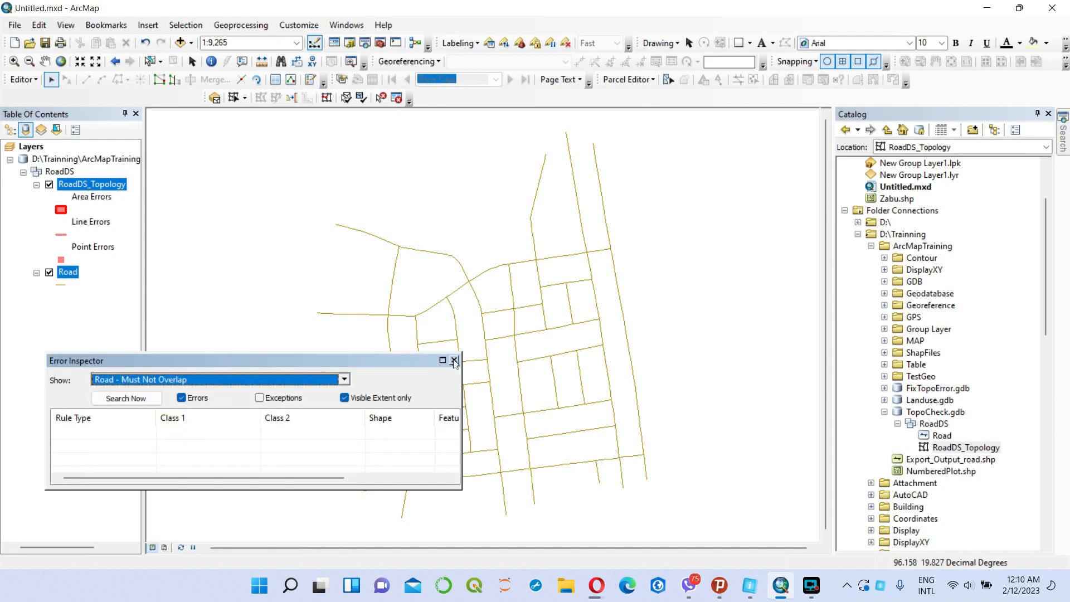
pyautogui.click(454, 361)
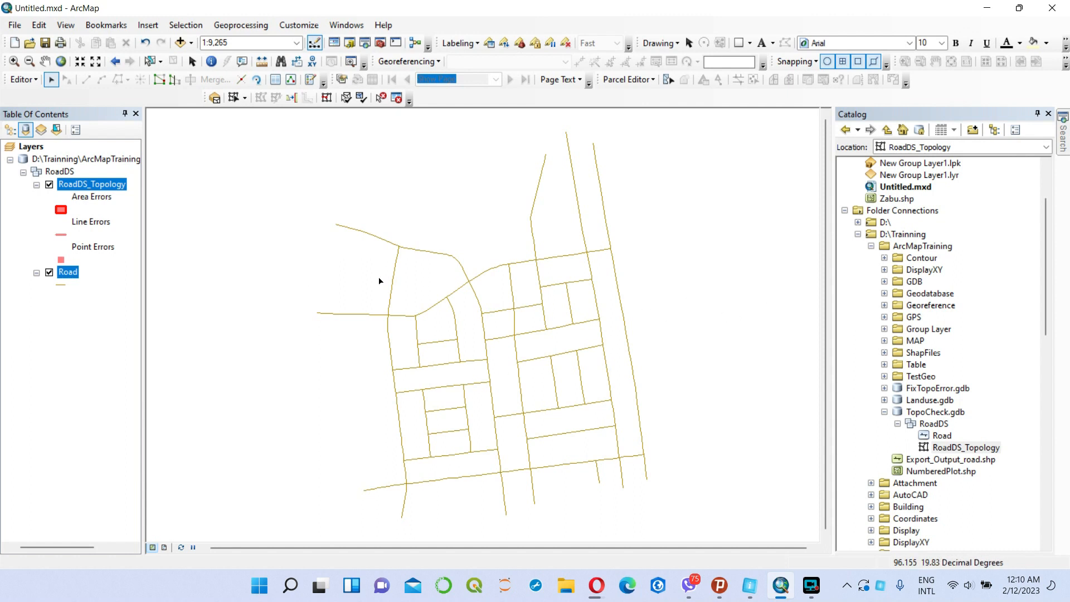
# Review the Road layer's attribute table and close it.
pyautogui.rightClick(71, 272)
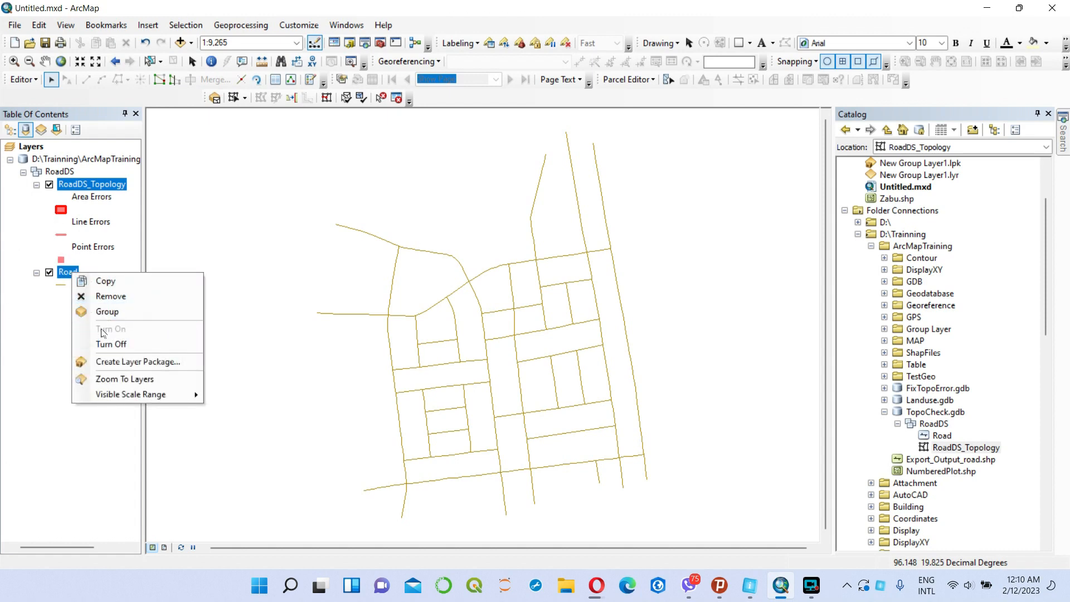
pyautogui.click(67, 272)
pyautogui.rightClick(67, 273)
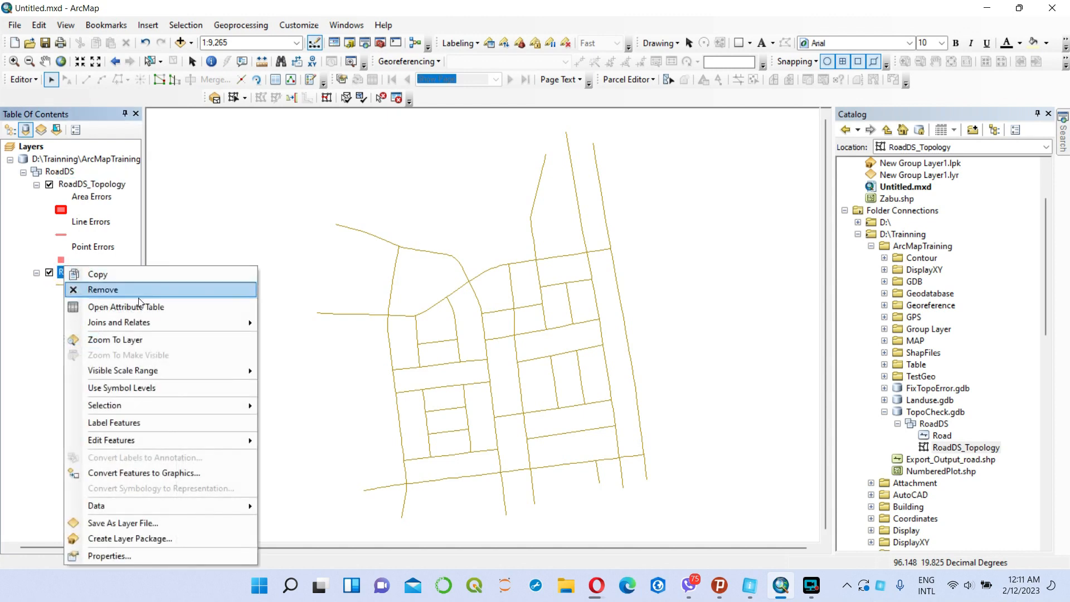
pyautogui.click(137, 303)
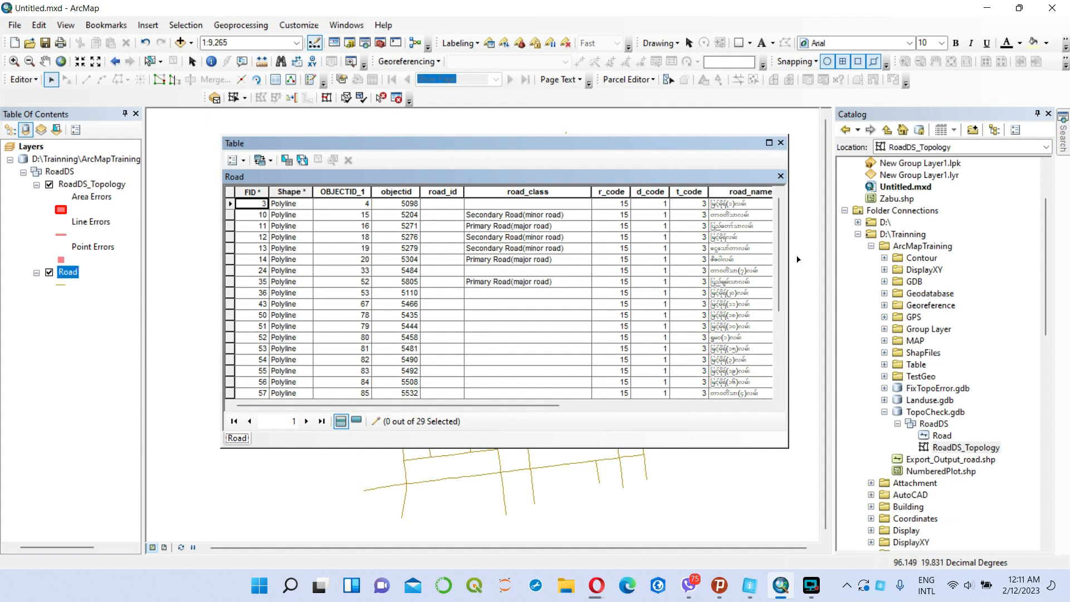
pyautogui.click(781, 144)
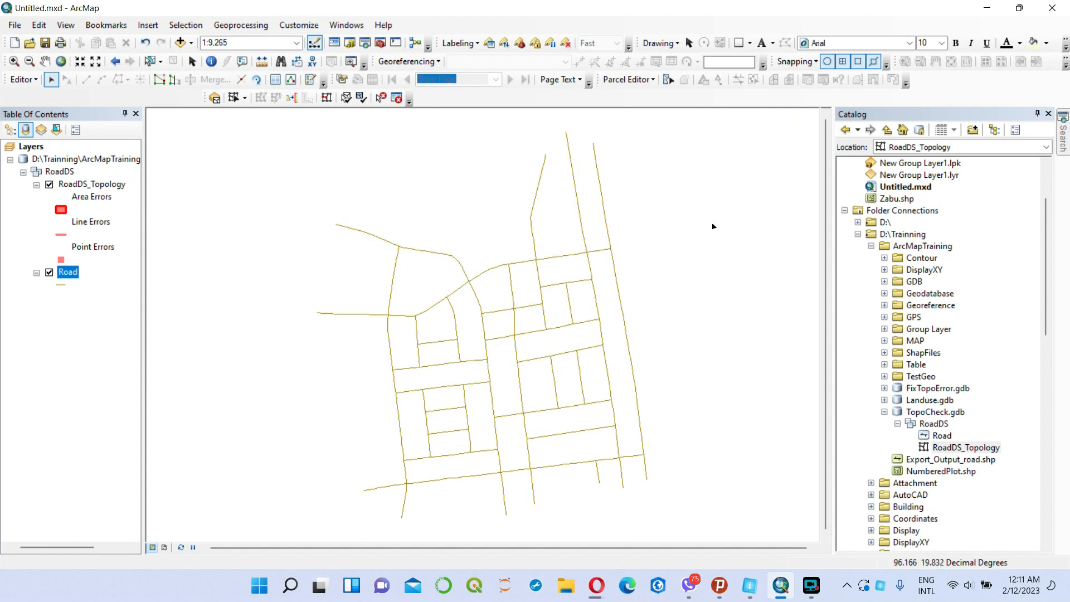